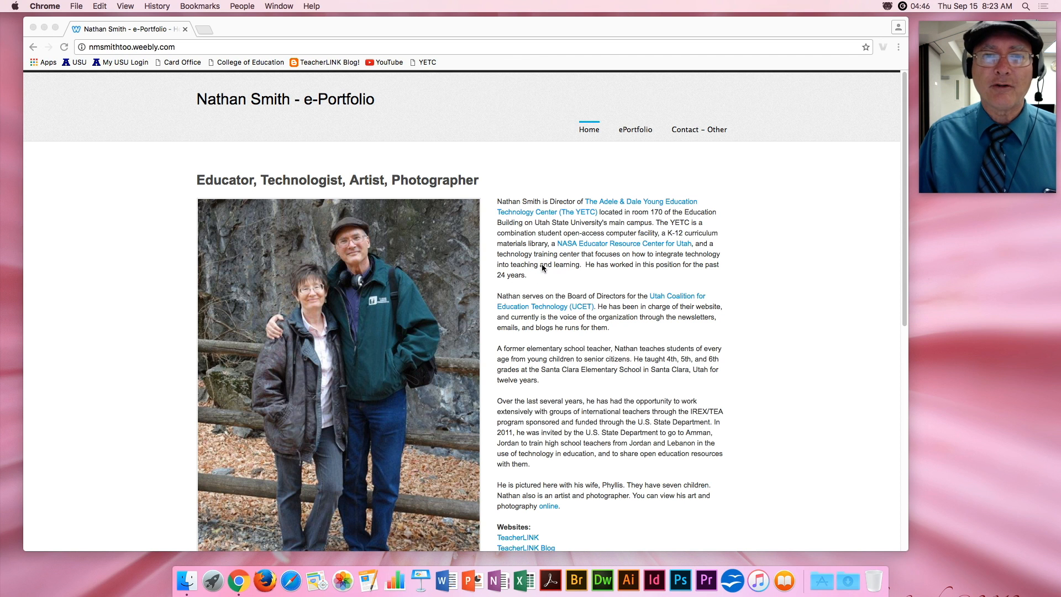
Scroll the example portfolio's Home page, then go to its ePortfolio image gallery.
scroll(605, 215, down, 5)
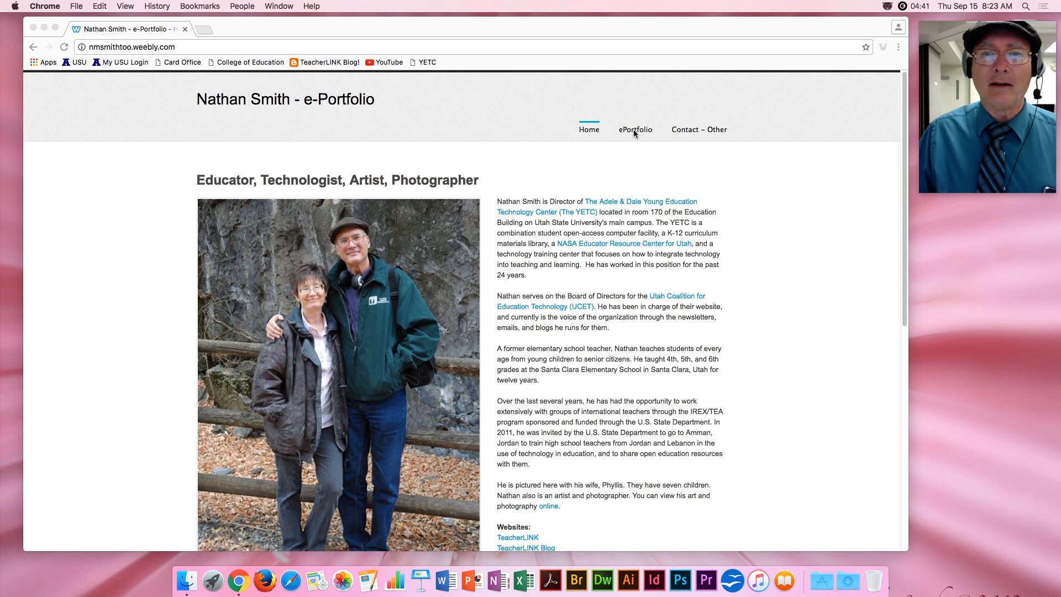
click(635, 133)
click(635, 132)
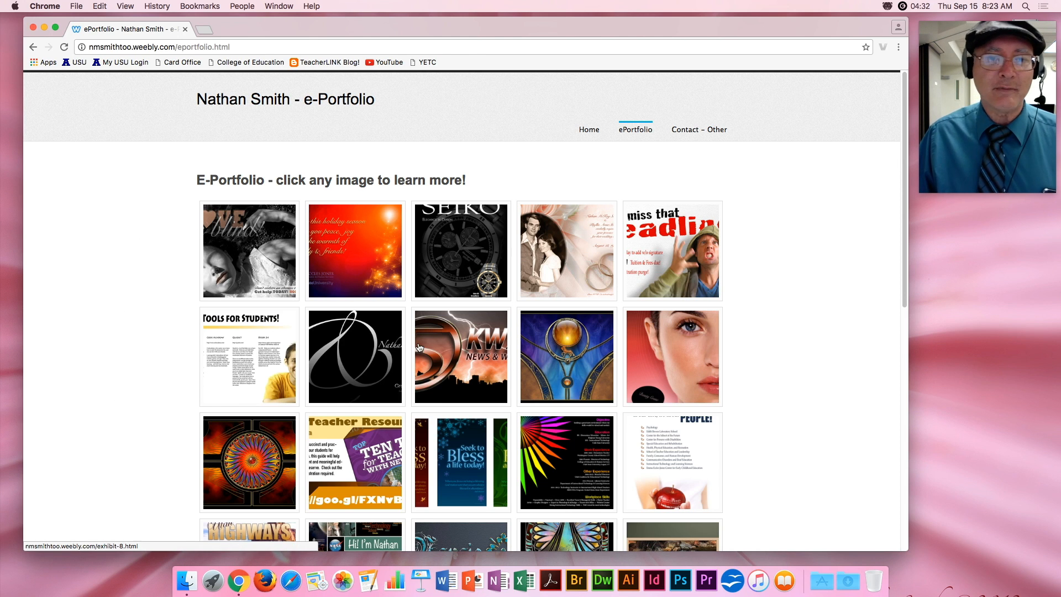
Open Exhibit 11 from the gallery and scroll through its design notes.
scroll(312, 387, down, 5)
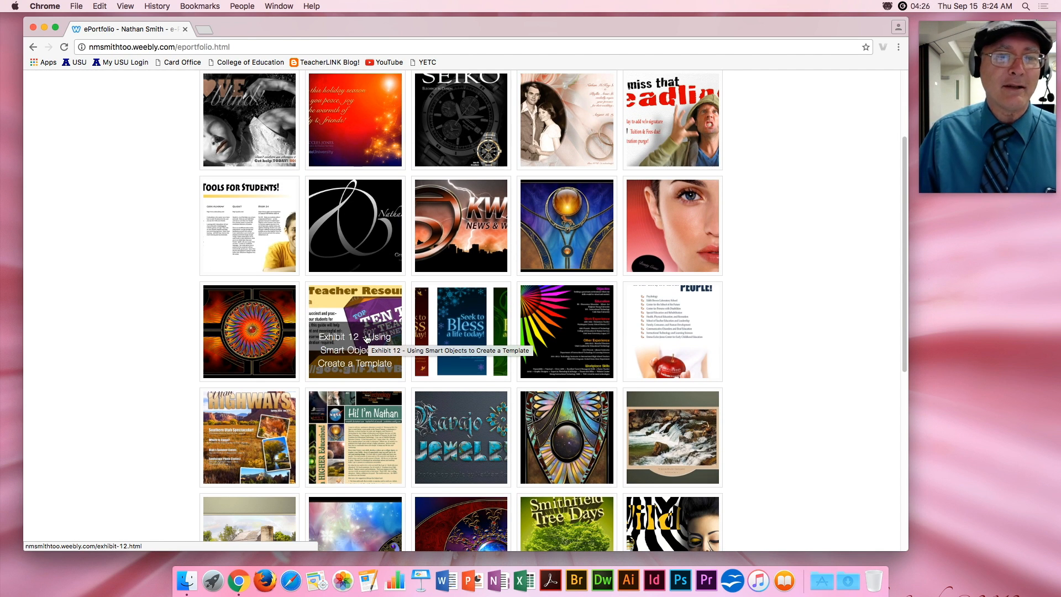
click(264, 324)
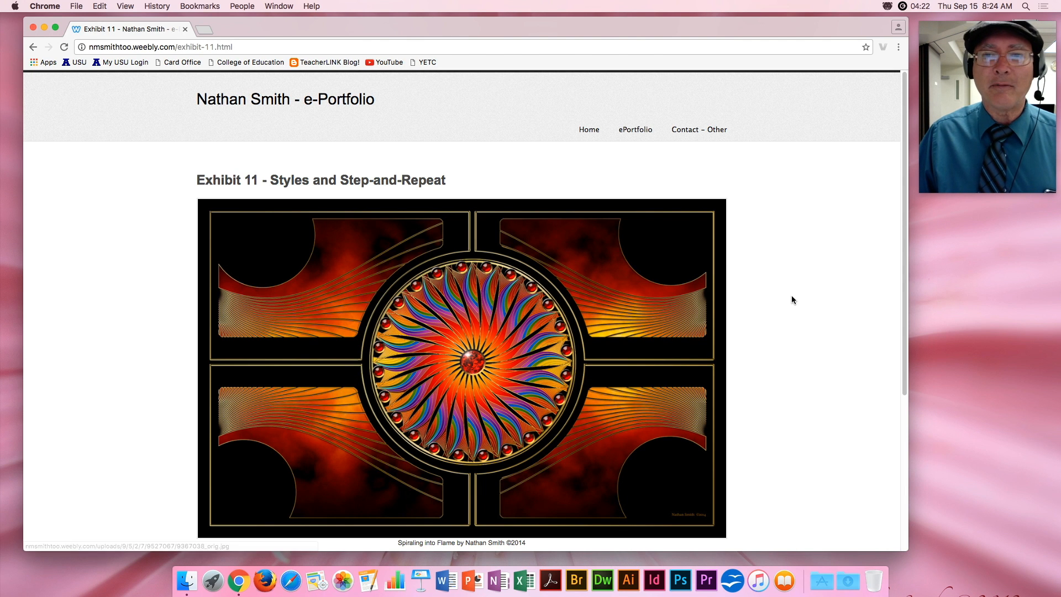
scroll(792, 300, down, 5)
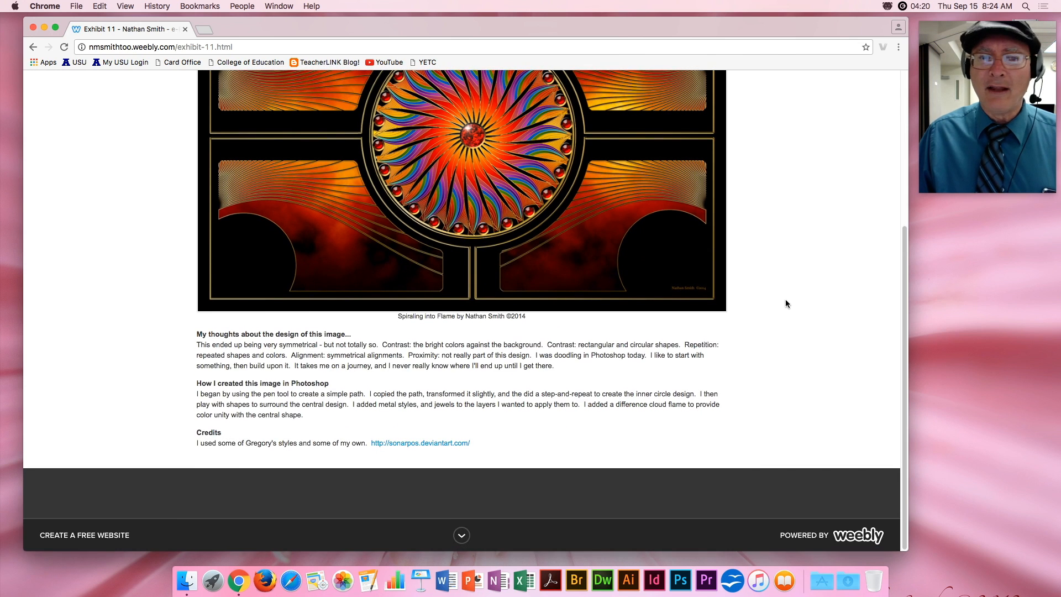
scroll(787, 303, up, 2)
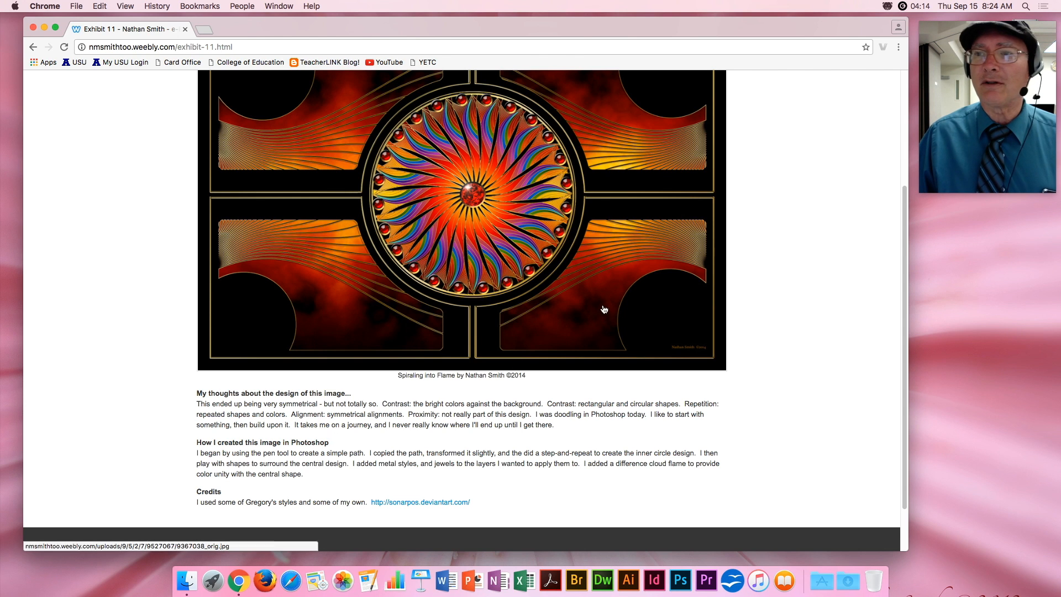
scroll(608, 293, up, 3)
Go back to the gallery and view the Exhibit 9 page.
click(624, 94)
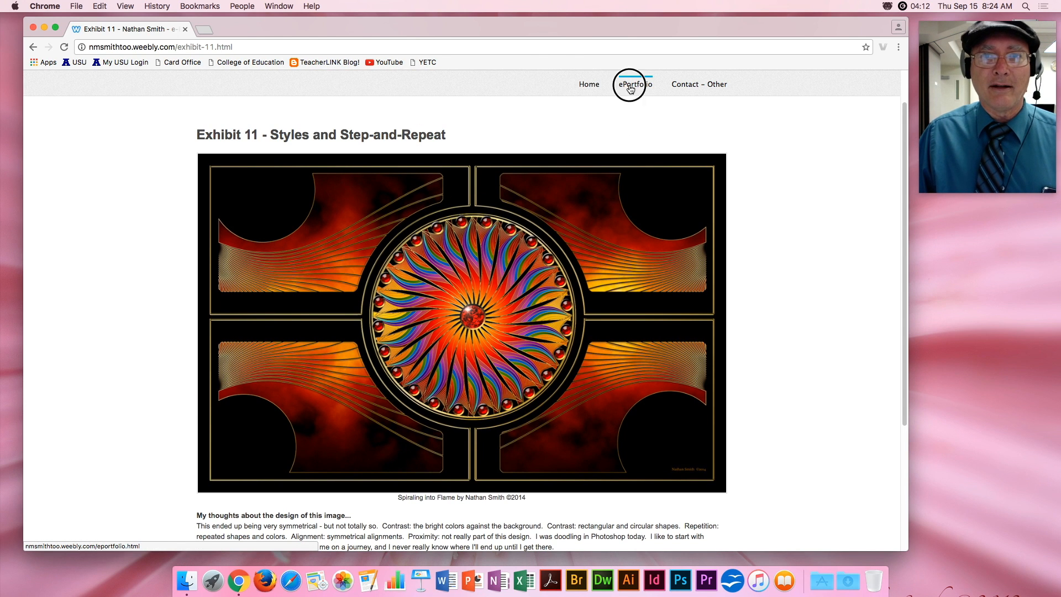
click(563, 329)
scroll(607, 308, down, 3)
scroll(610, 304, up, 3)
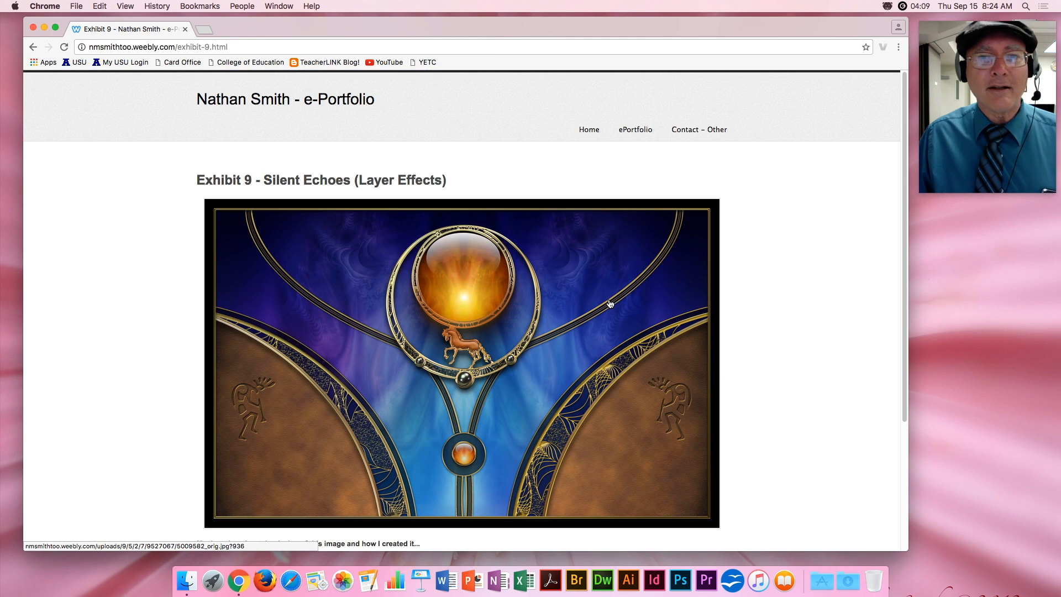
View the Exhibit 3 page, then go to the Contact - Other page.
click(635, 129)
click(466, 249)
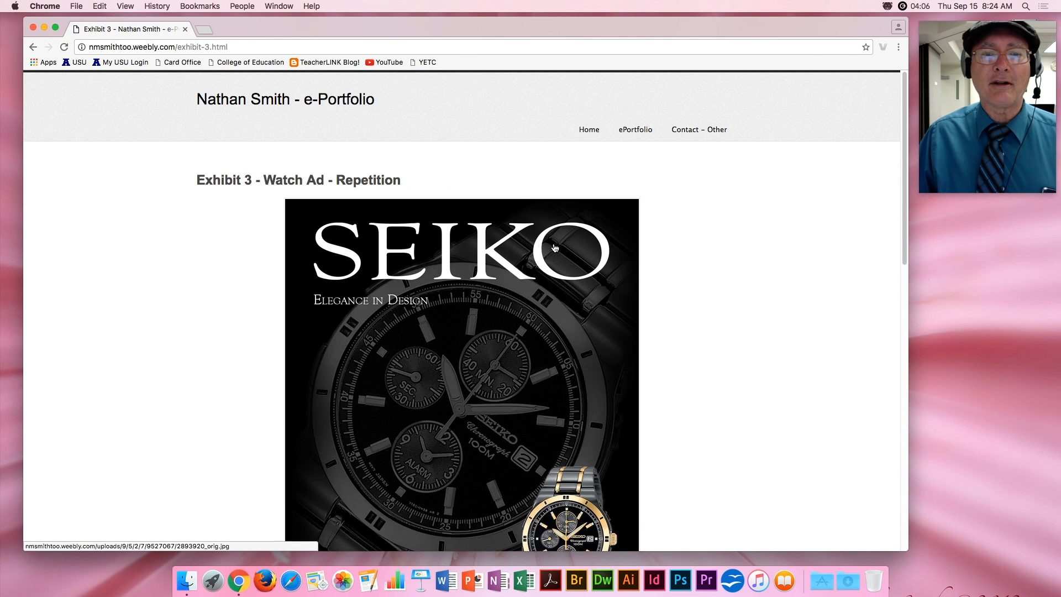
scroll(573, 239, down, 10)
scroll(573, 239, up, 15)
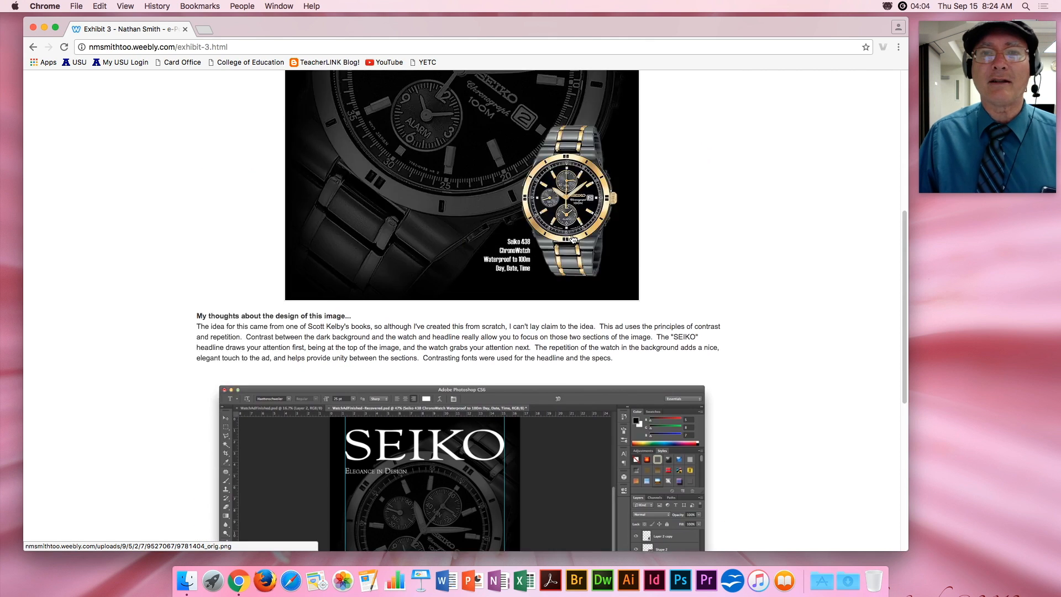
click(700, 133)
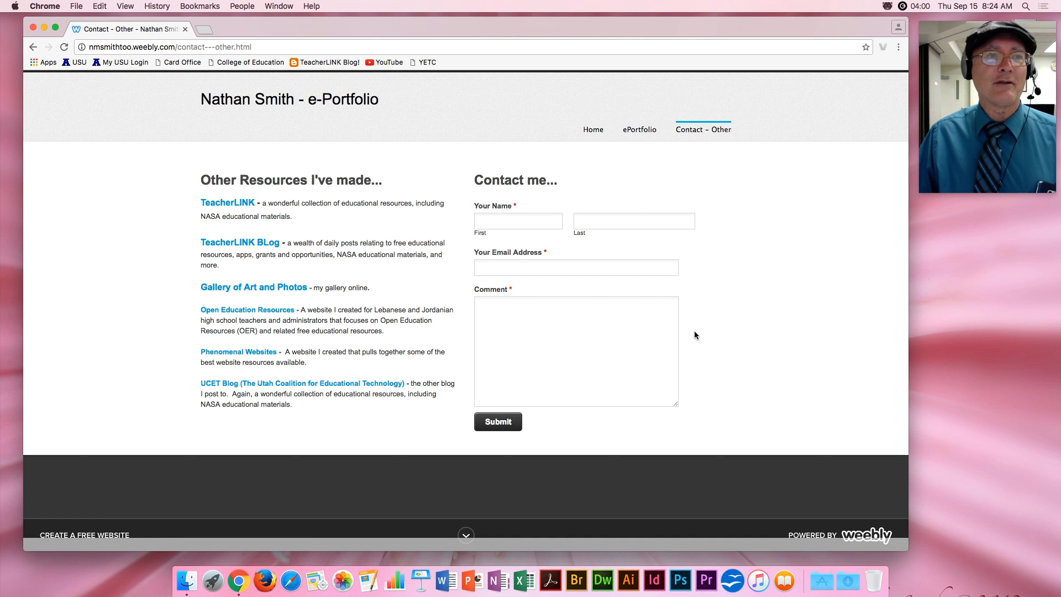
Go to weebly.com in the browser.
click(318, 48)
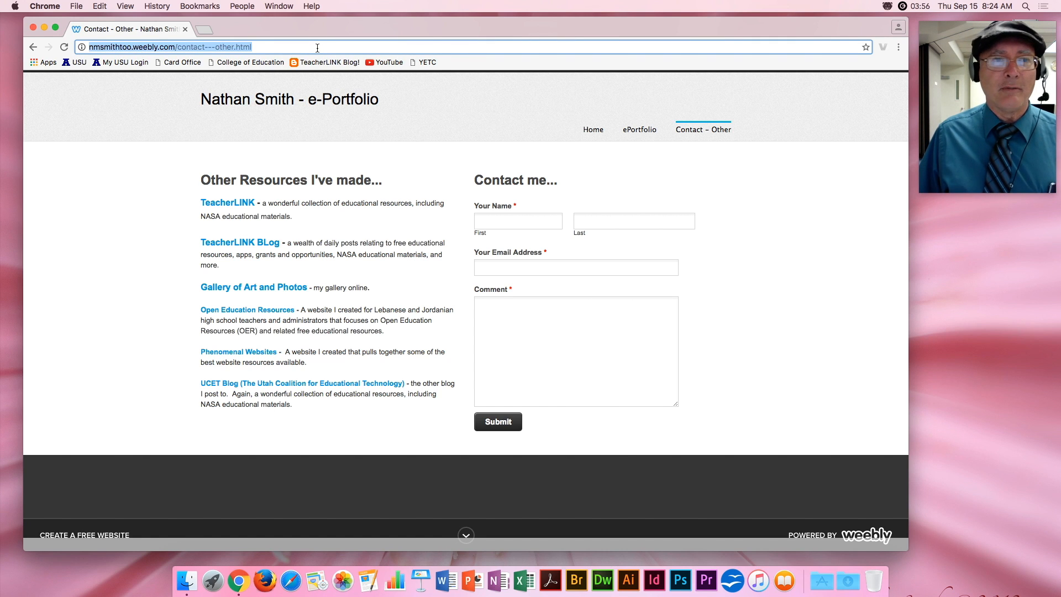
text(weebly.com)
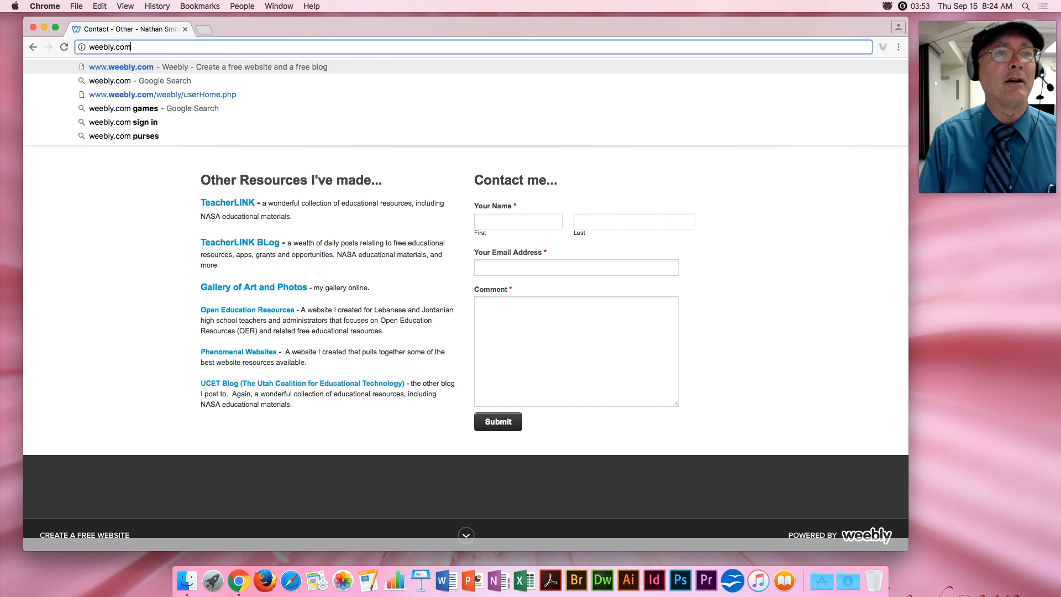
key(Return)
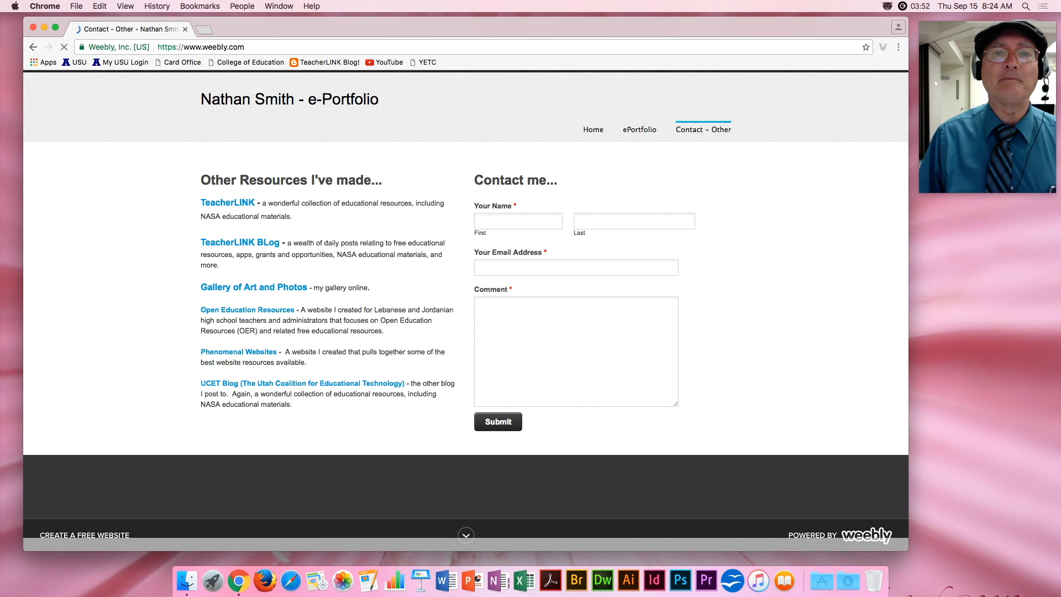
Sign up for a Weebly account with the user's full name, e-mail address and a password.
click(806, 94)
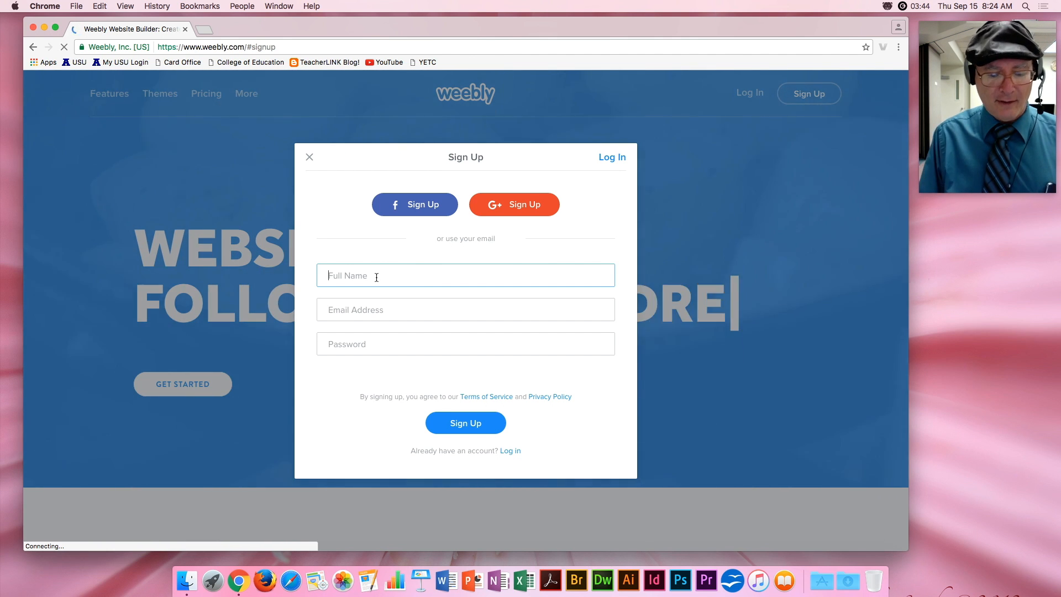
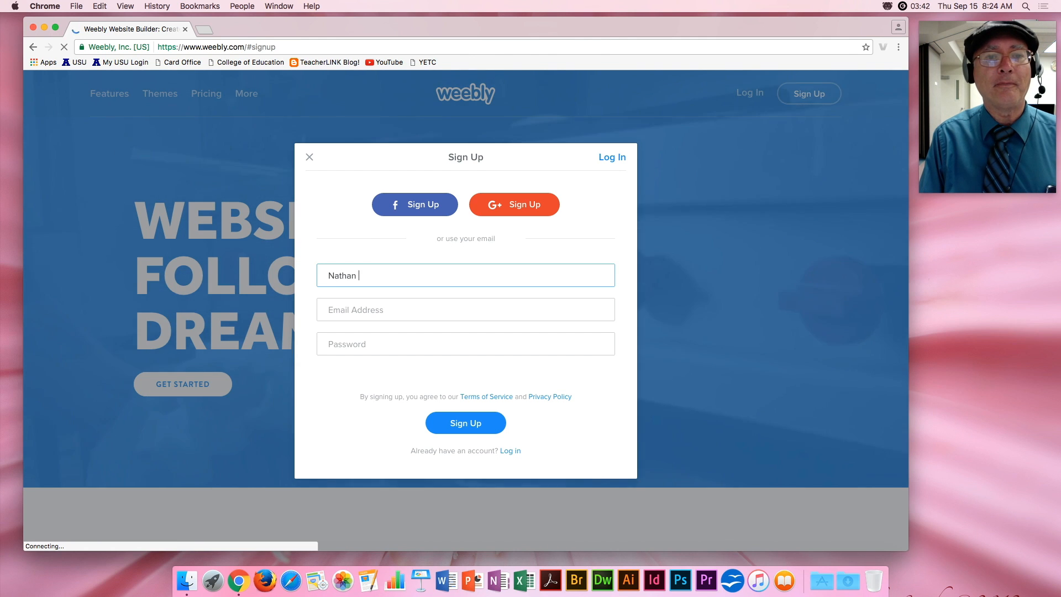
key(Tab)
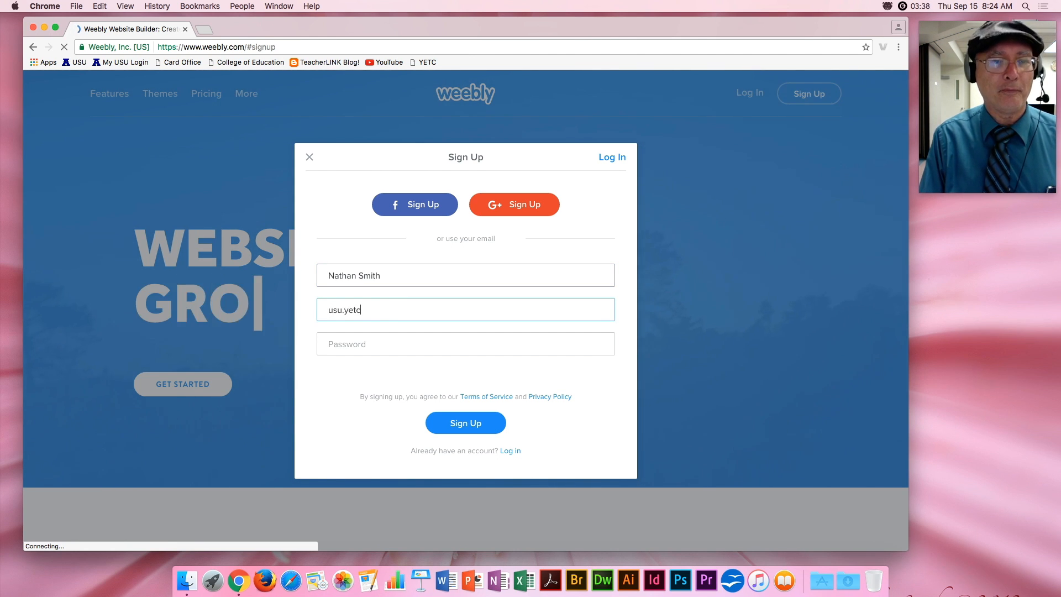
key(Tab)
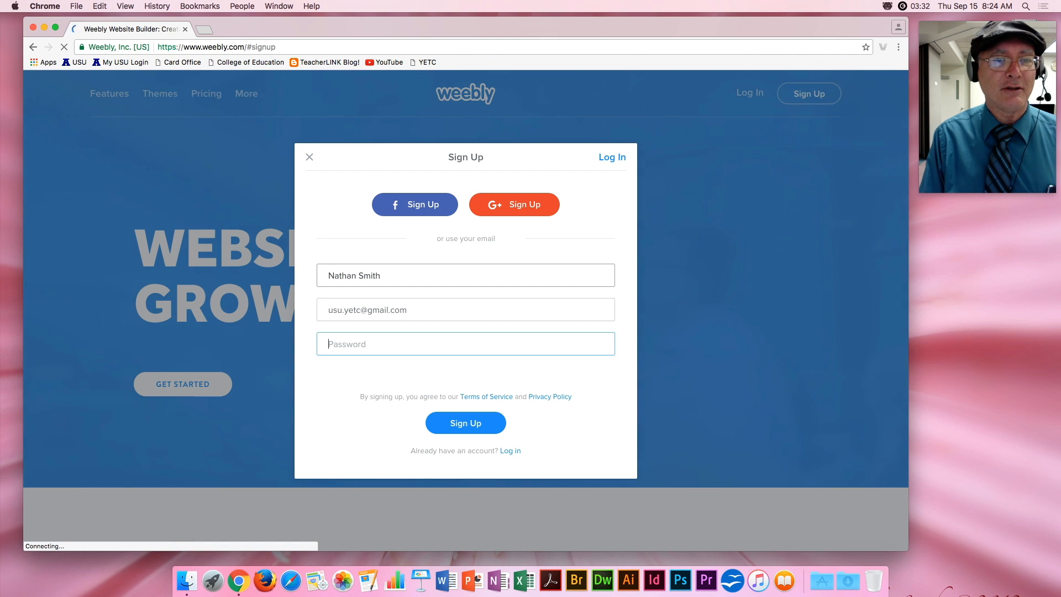
text(••••••••)
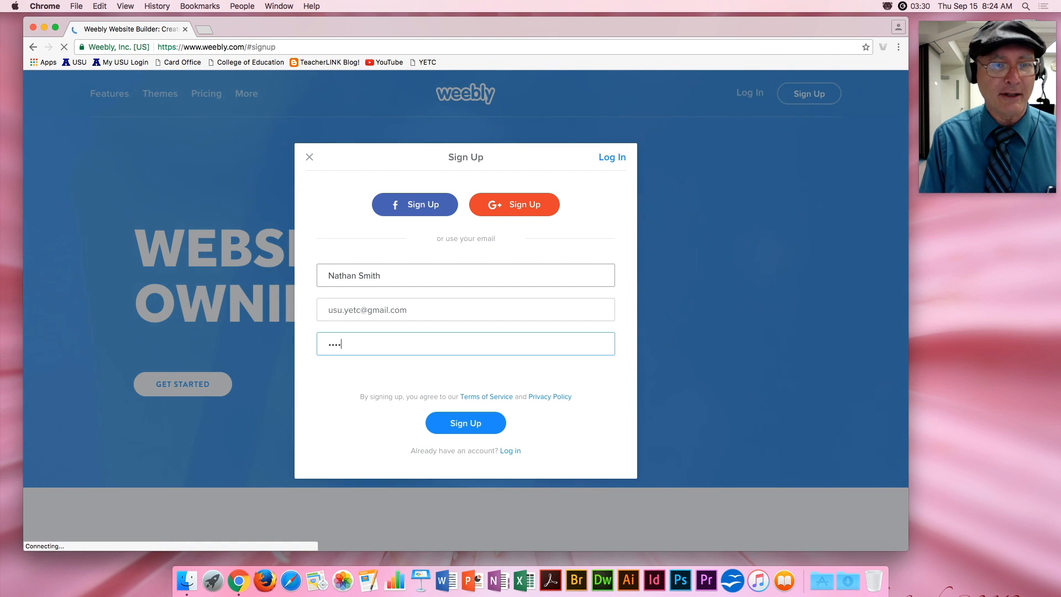
key(Return)
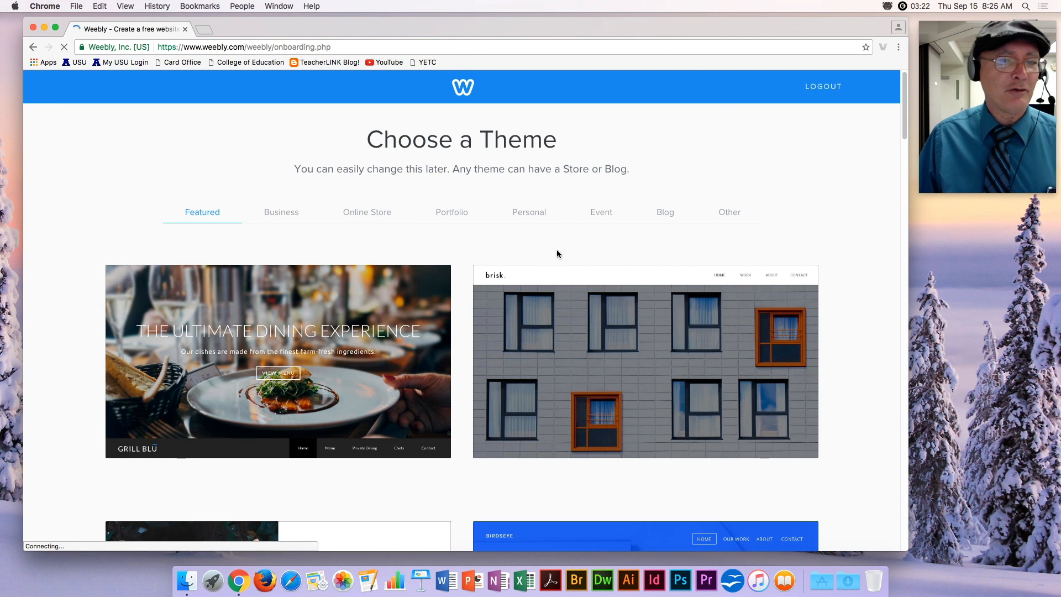
Browse the theme gallery and choose the Brisk - Portfolio theme.
scroll(585, 241, down, 15)
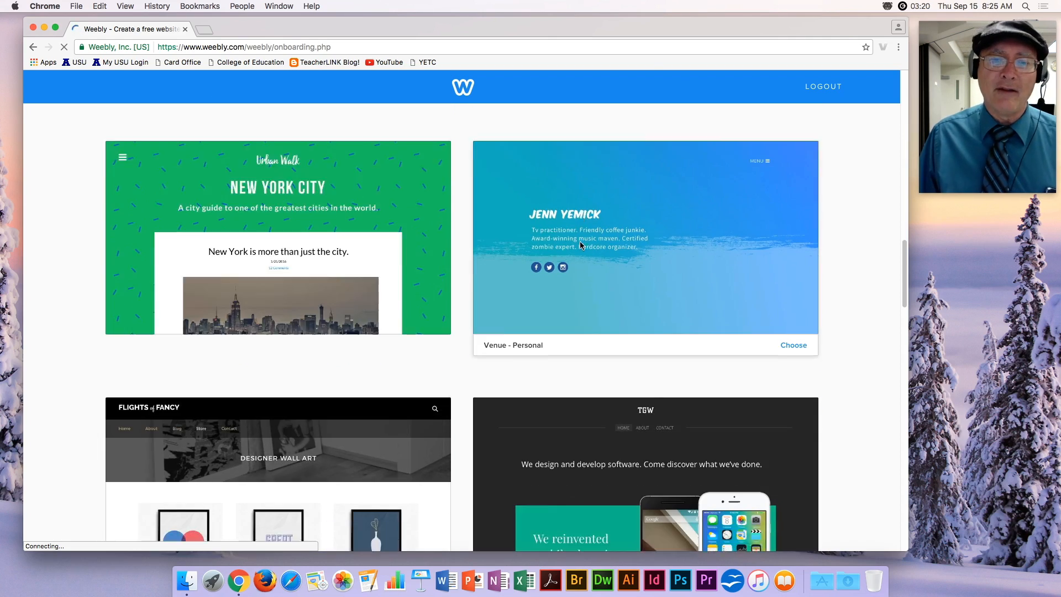
scroll(580, 245, down, 6)
scroll(580, 246, up, 8)
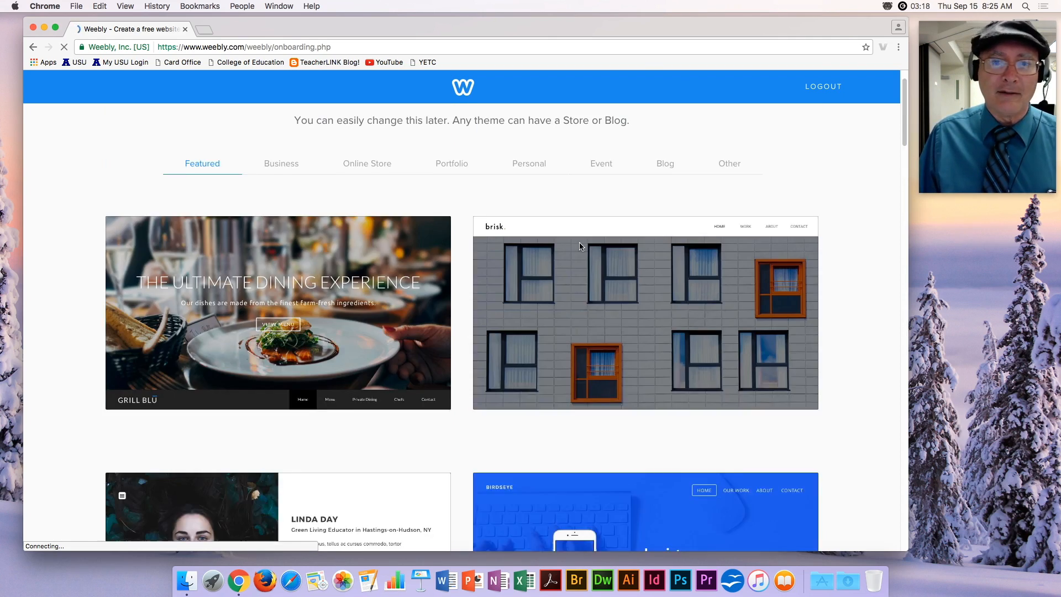
scroll(579, 248, up, 1)
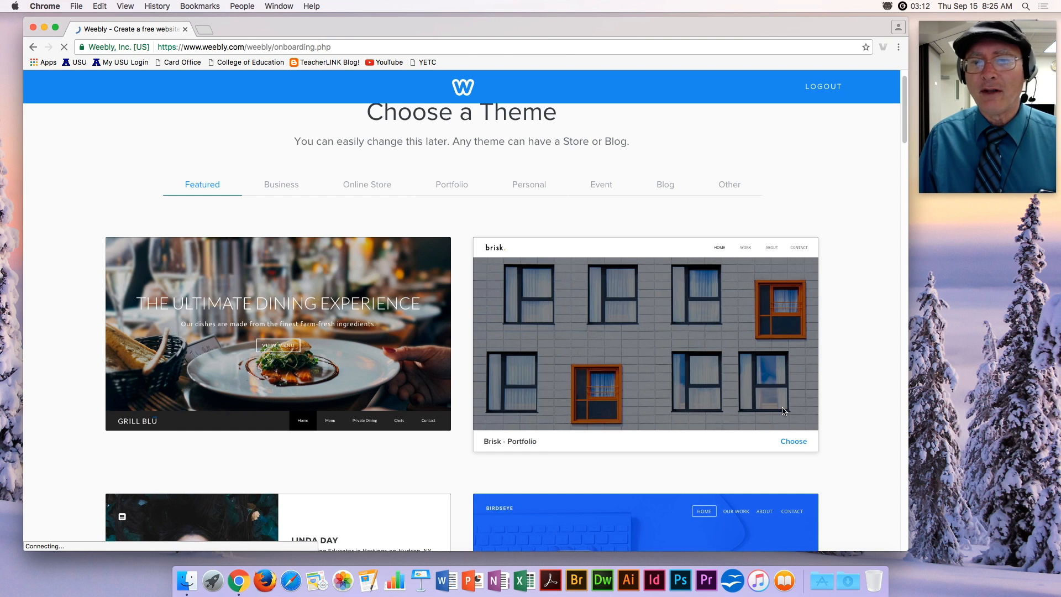
click(792, 442)
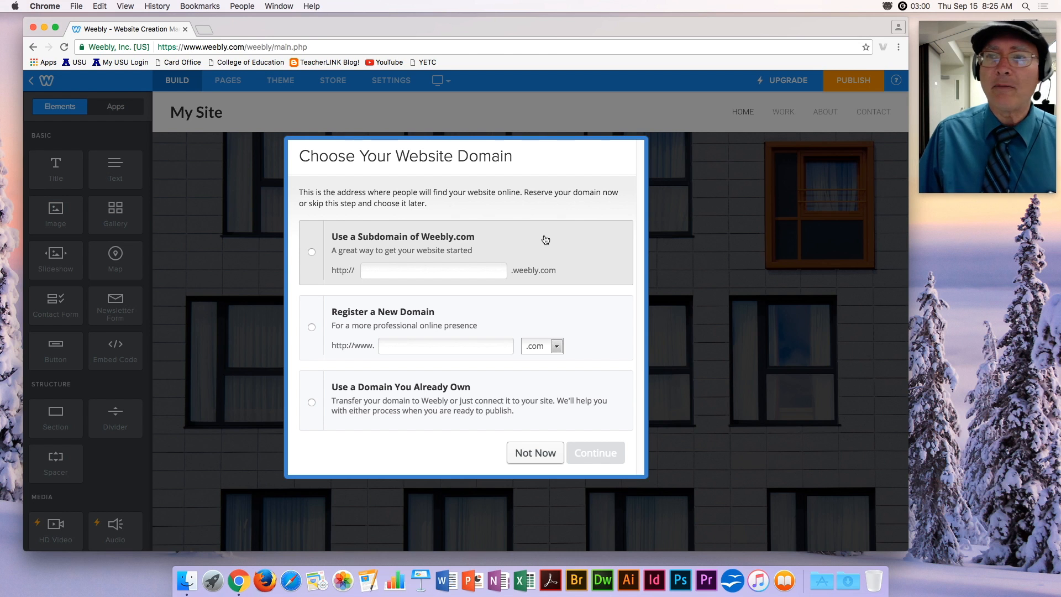
Use the free weebly.com subdomain test5230 and continue to the editor.
click(445, 271)
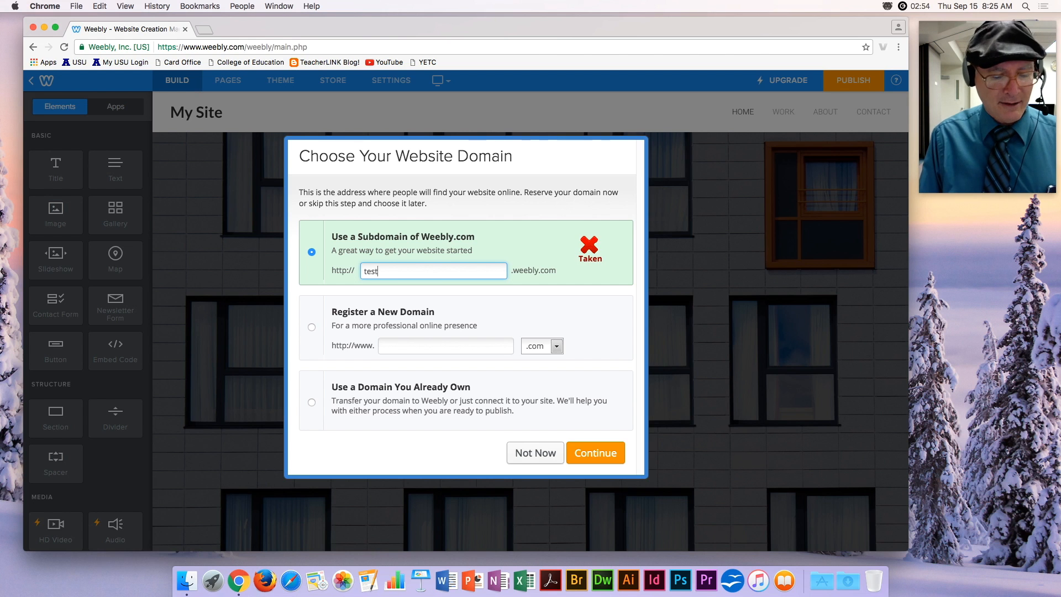
text(test5230)
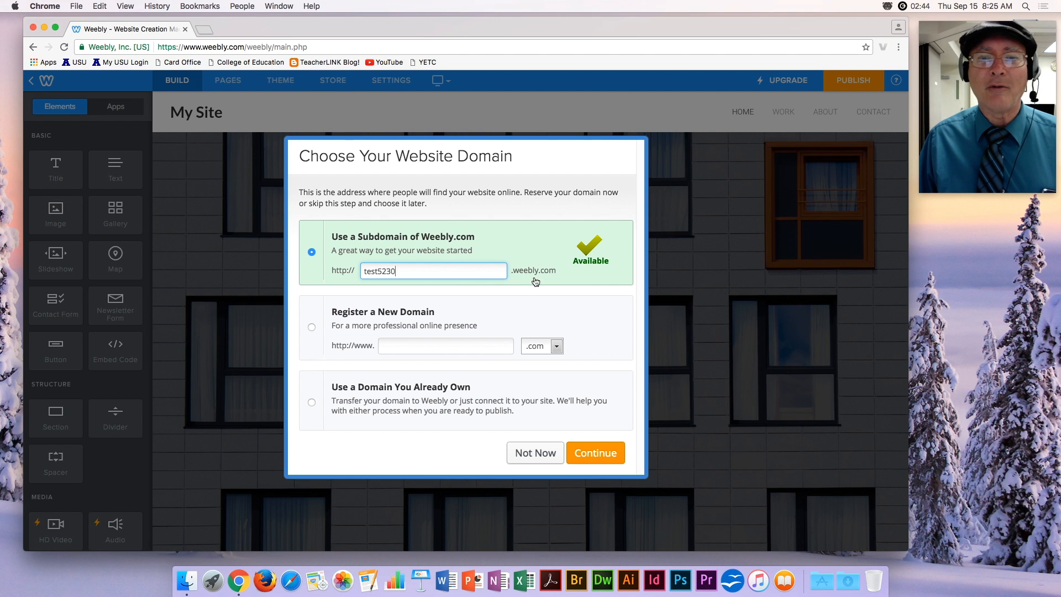
click(591, 460)
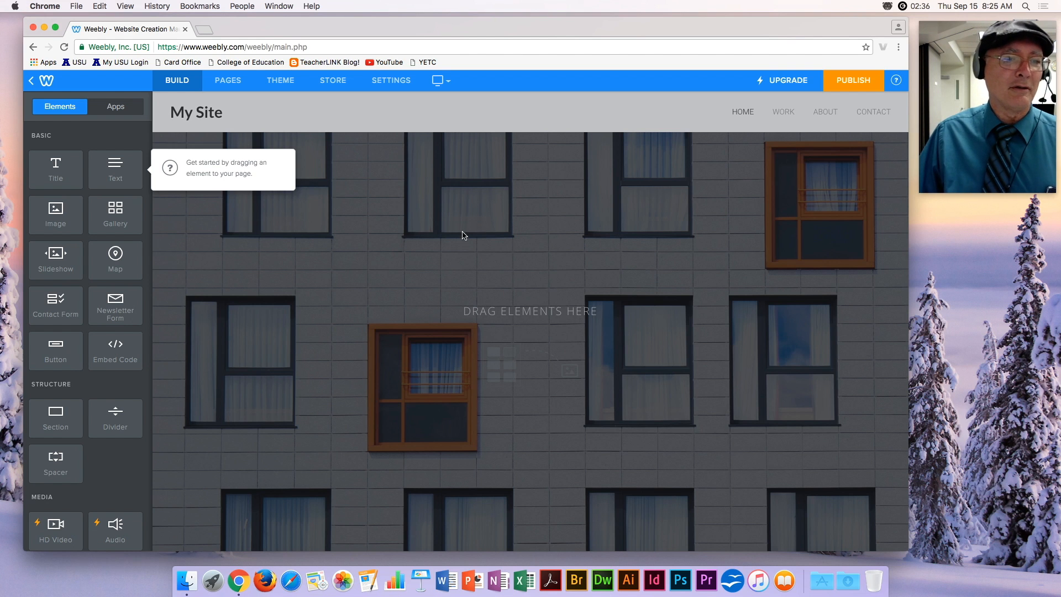
Delete the About page from the site's page list.
click(236, 84)
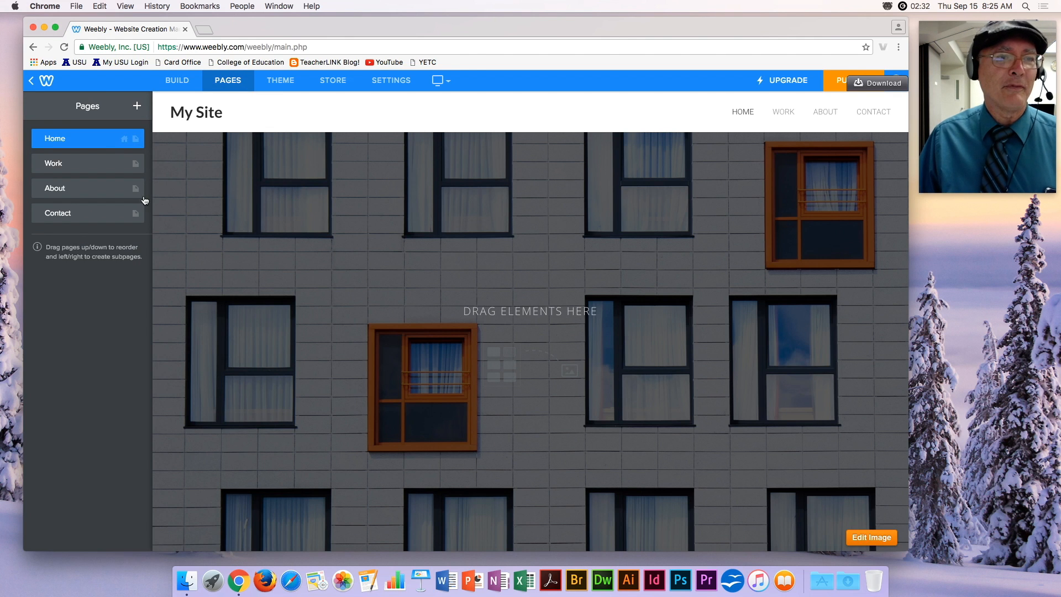
click(106, 190)
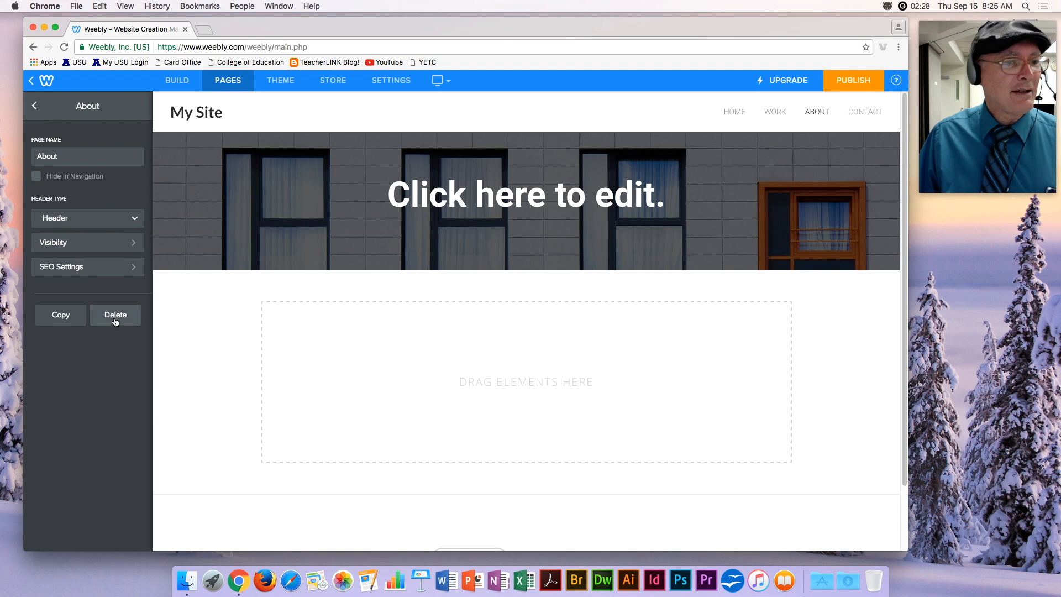
click(115, 316)
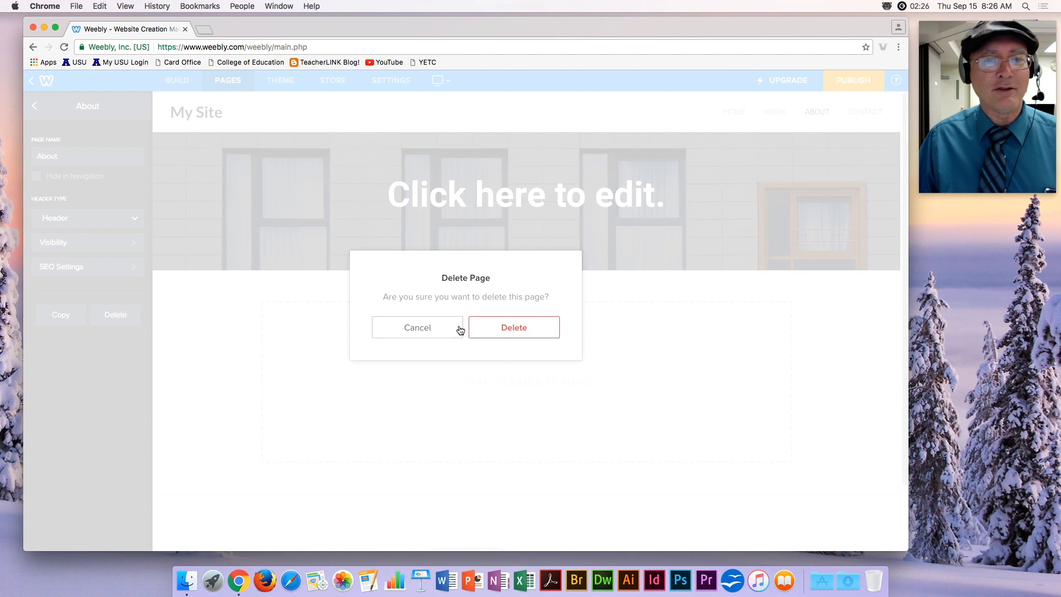
click(544, 337)
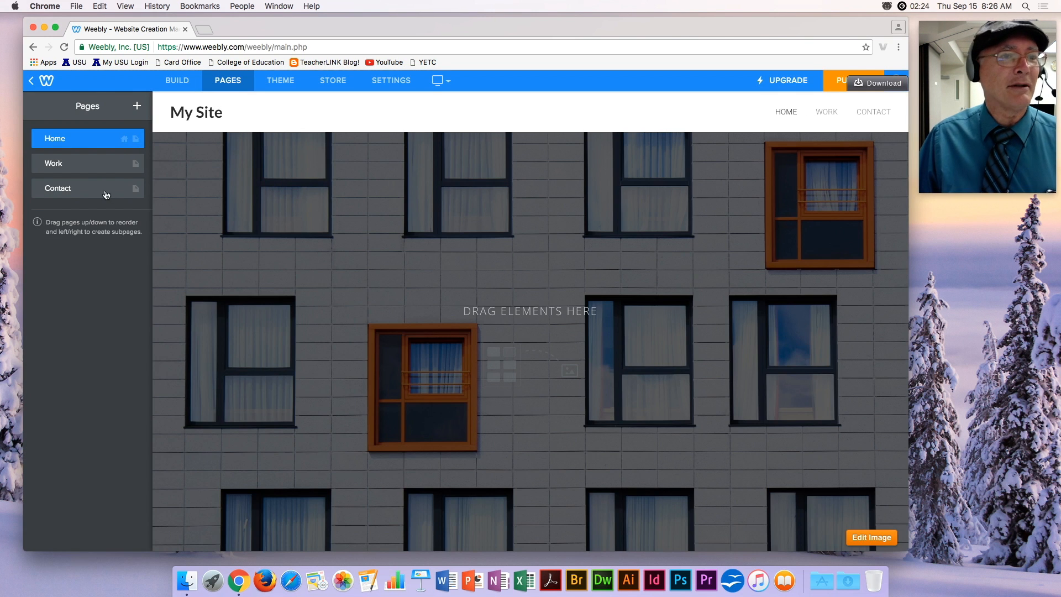
Rename the Work page to 'Portfolio Exhibits'.
click(89, 163)
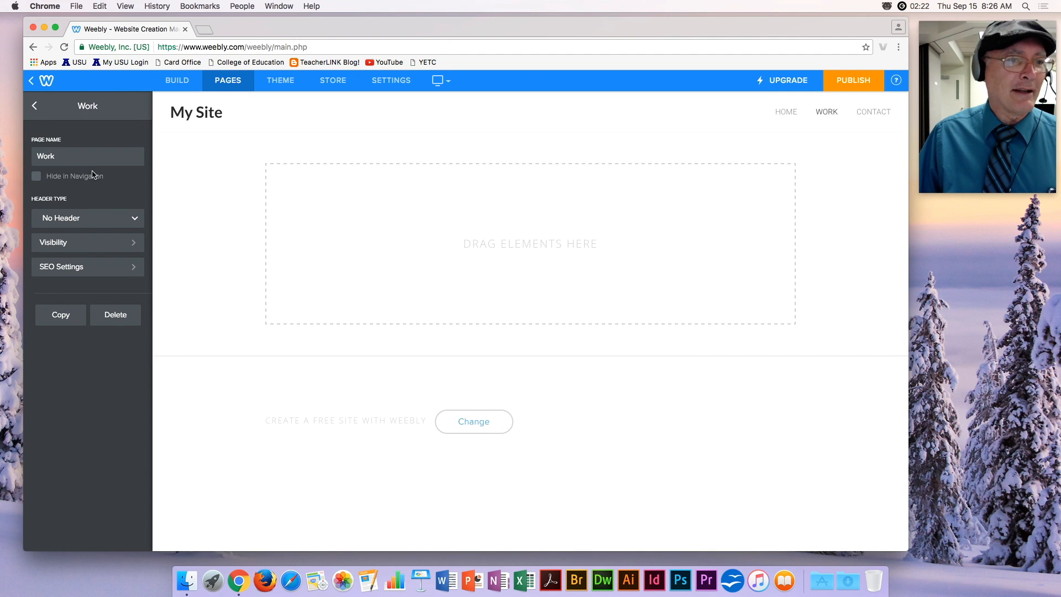
drag(91, 158, 2, 149)
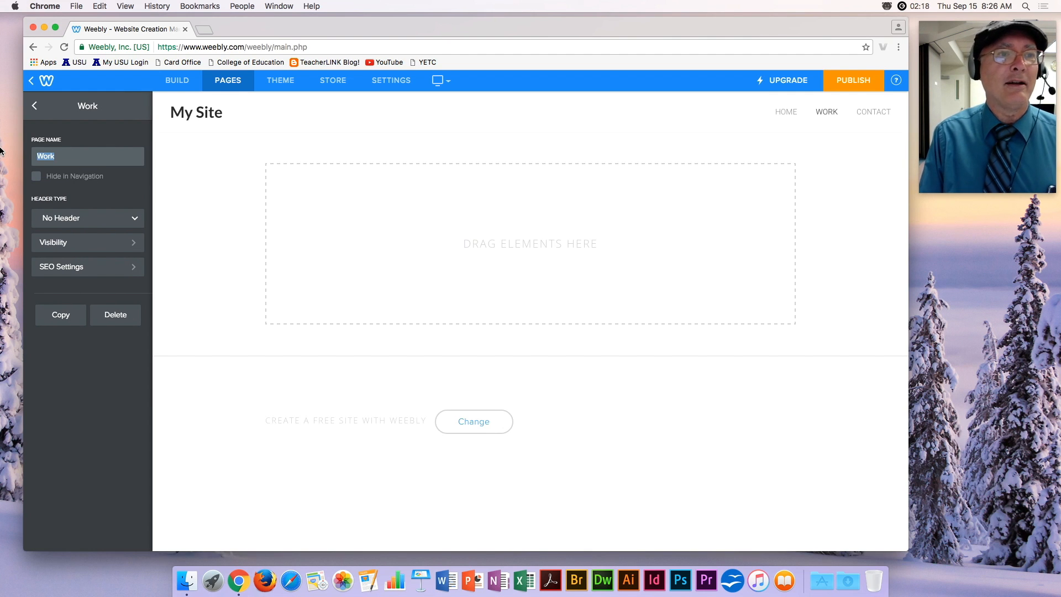
text(Po)
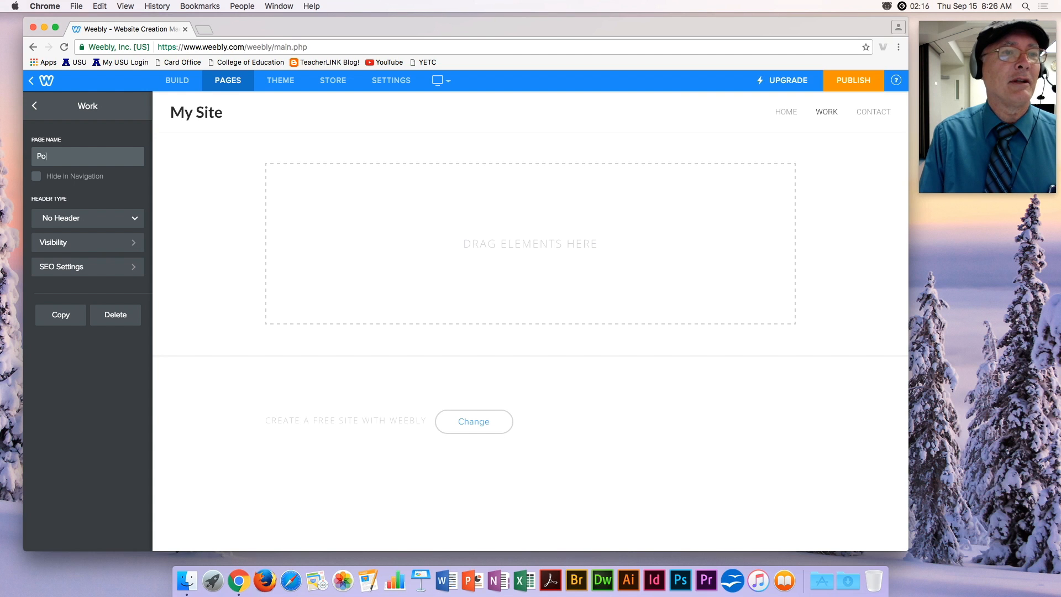
text(rtfolio Exhibits)
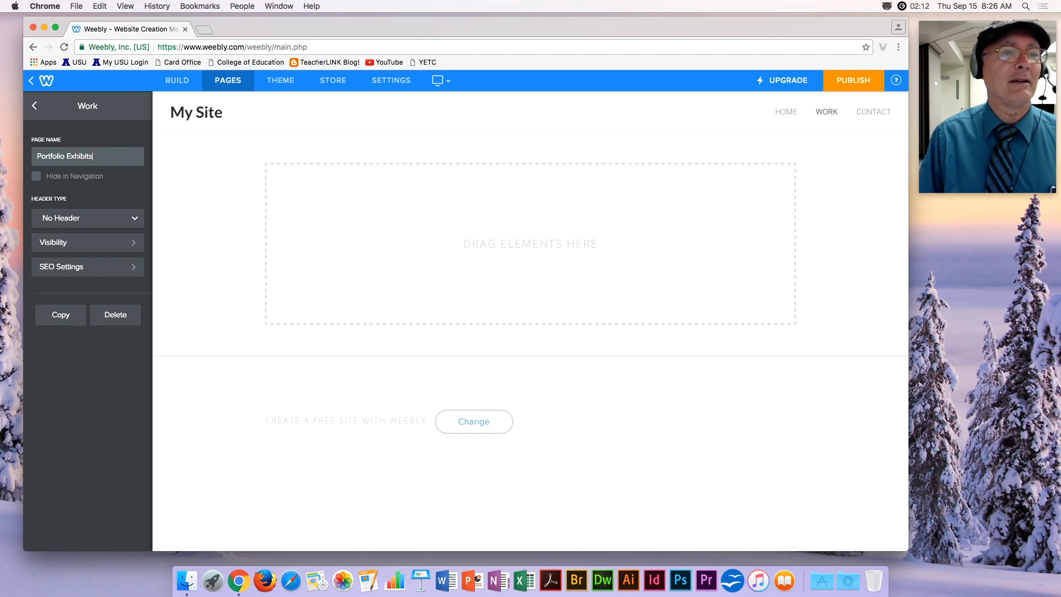
click(36, 108)
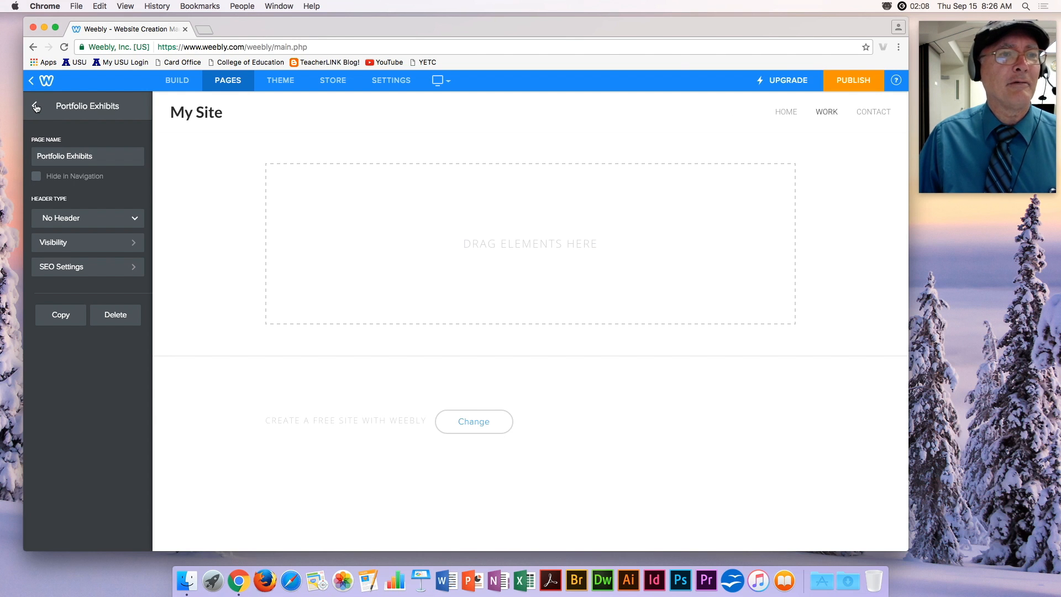
click(36, 109)
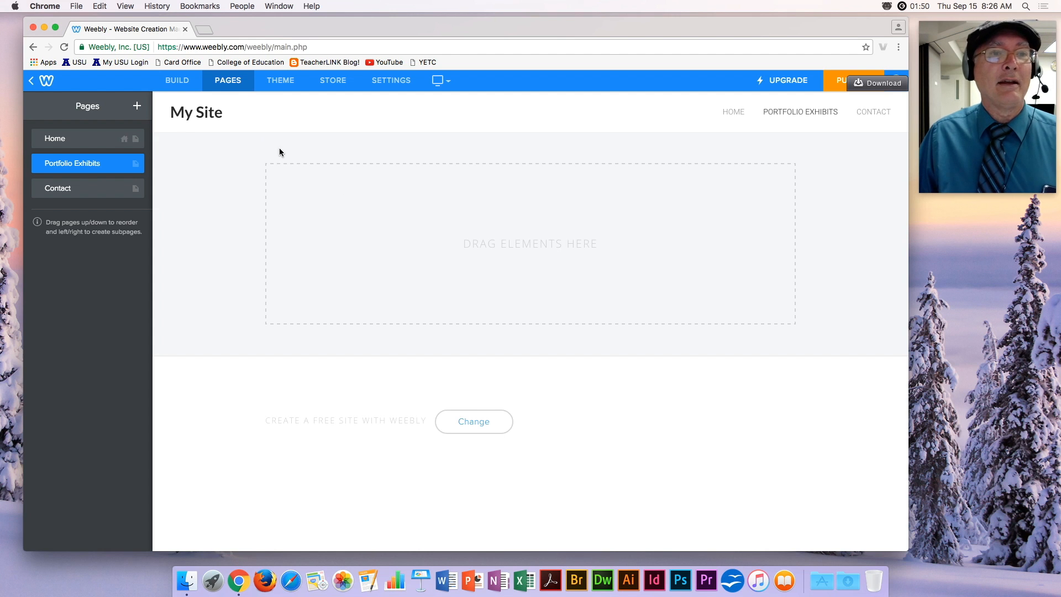
click(182, 81)
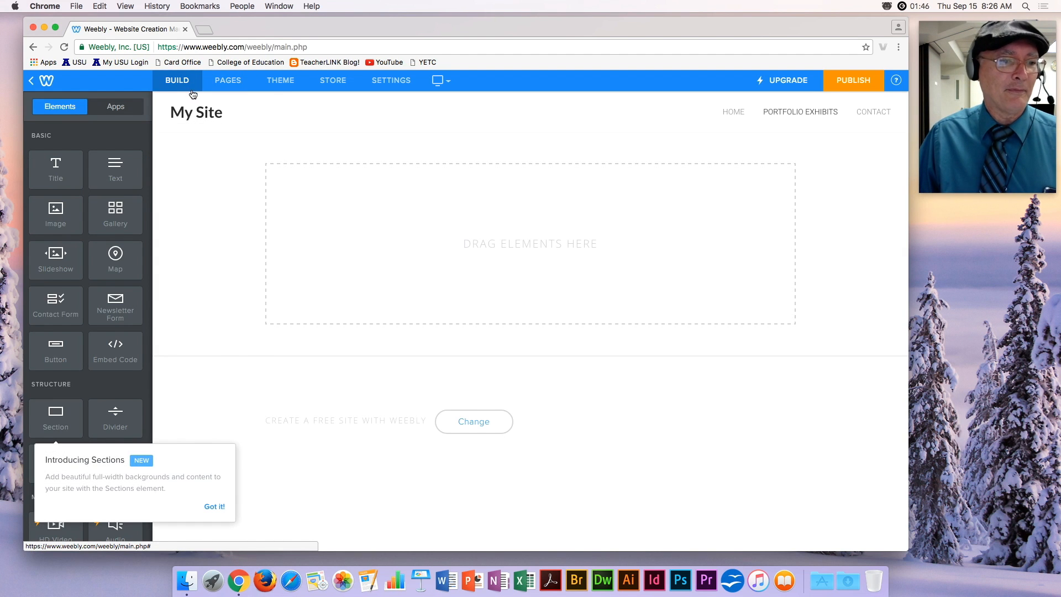
Add a title block with the author's name and an image gallery beneath it.
click(215, 507)
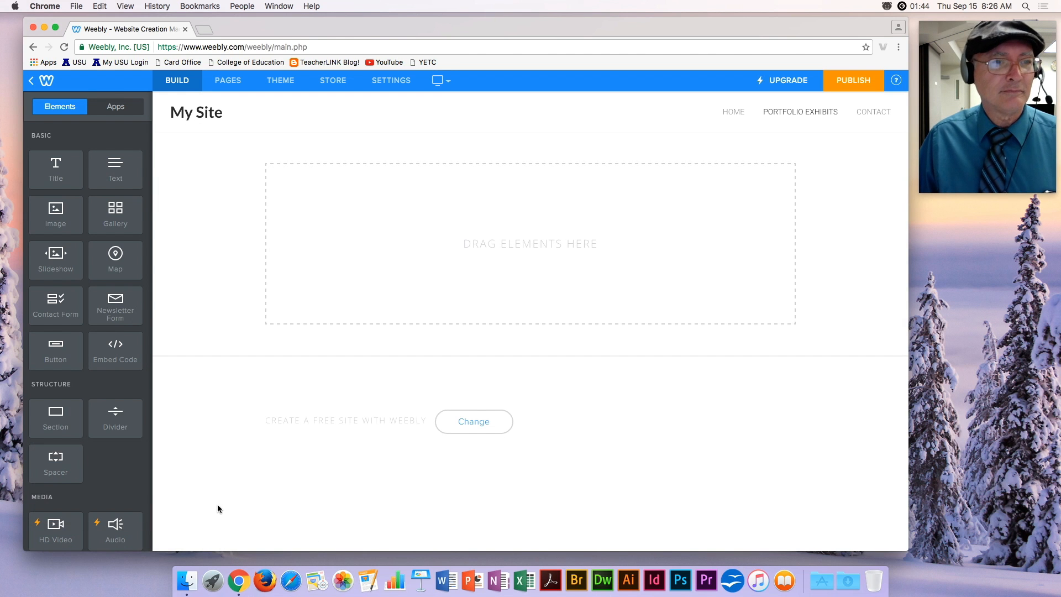
drag(55, 166, 399, 174)
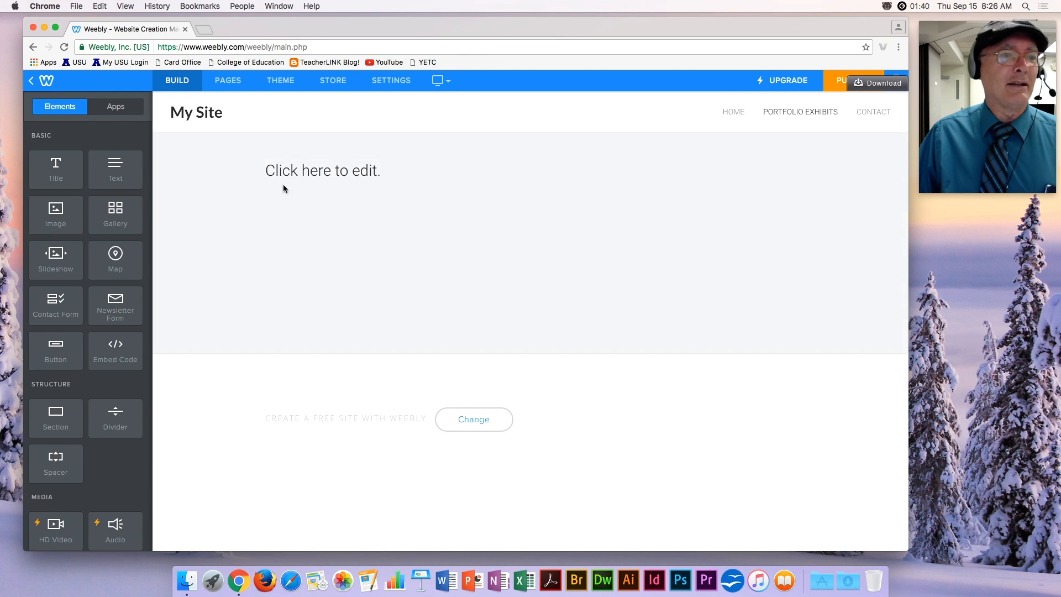
click(355, 168)
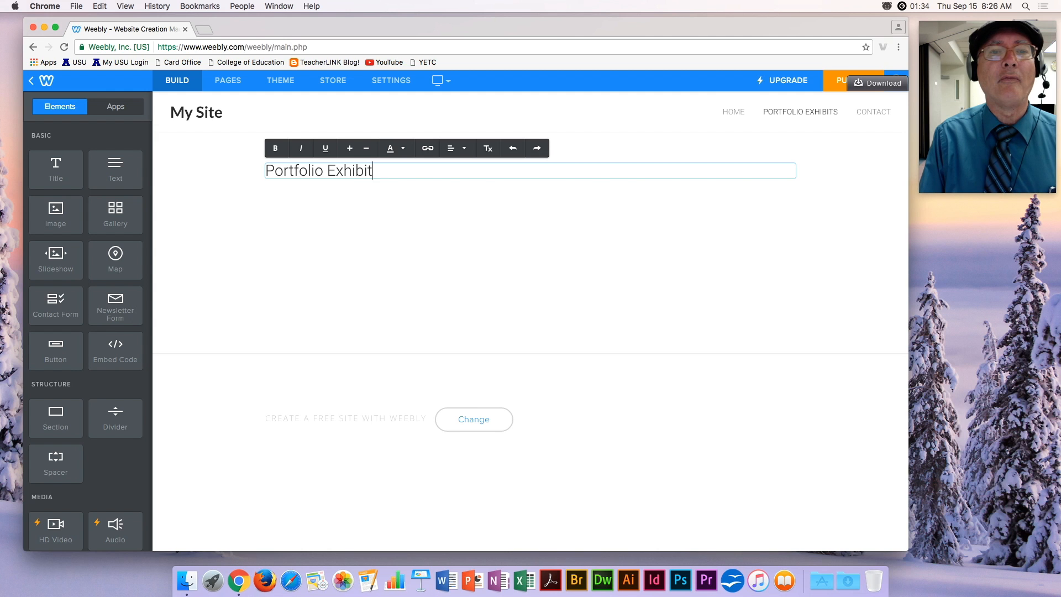
text(Smith)
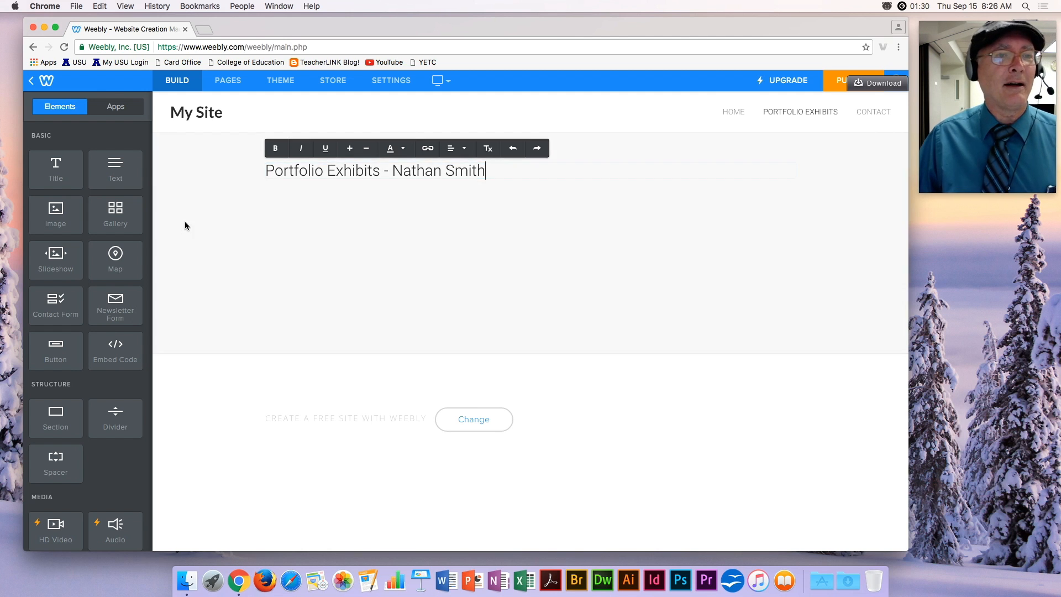
drag(114, 213, 348, 226)
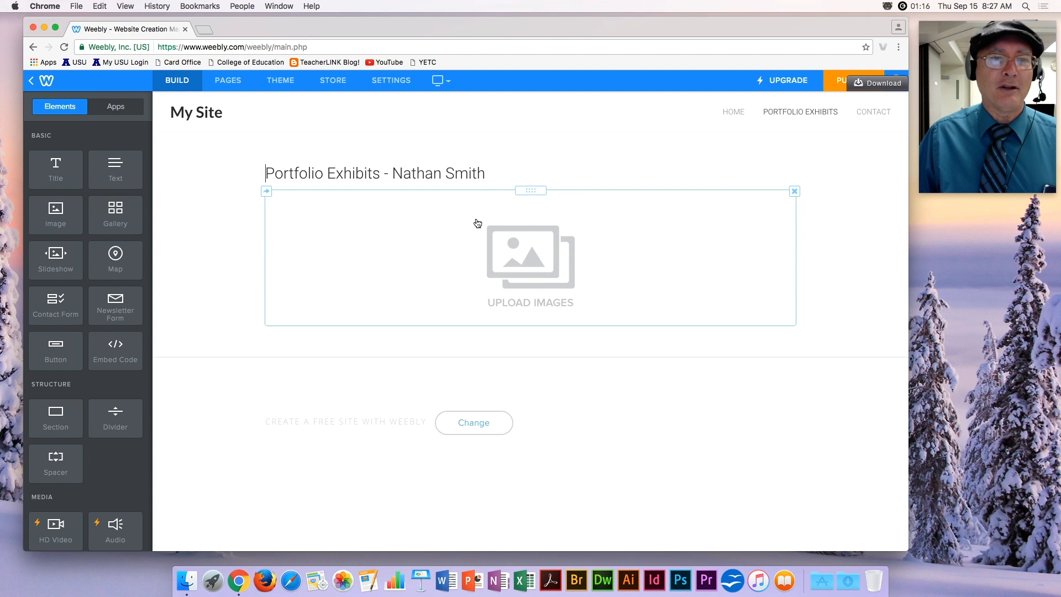
click(229, 83)
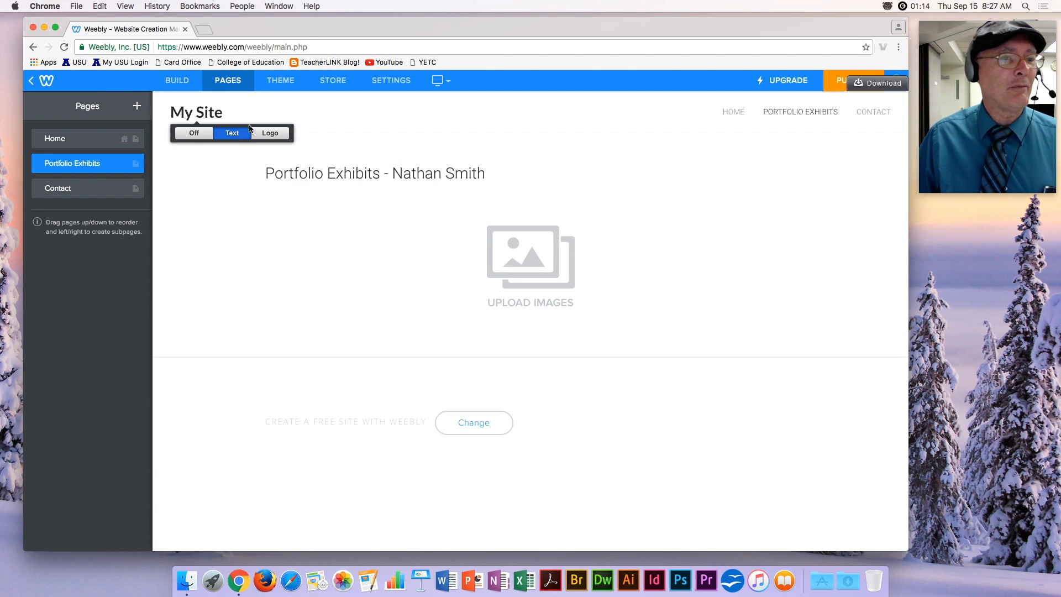
Add a standard page named 'Exhibit 1' with Header Type set to No Header.
click(137, 106)
click(66, 142)
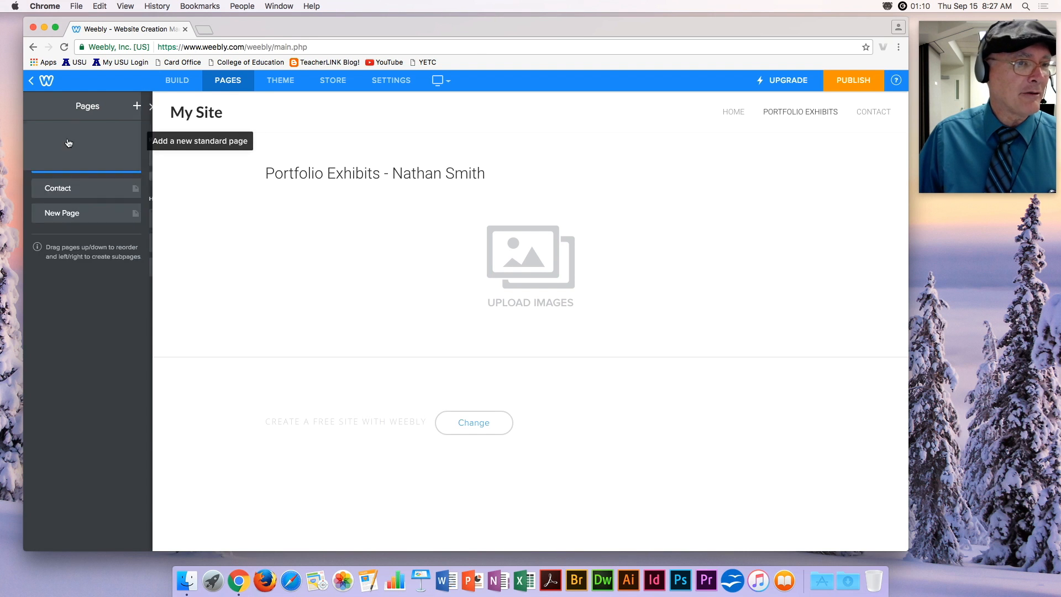
text(Exhibit 1)
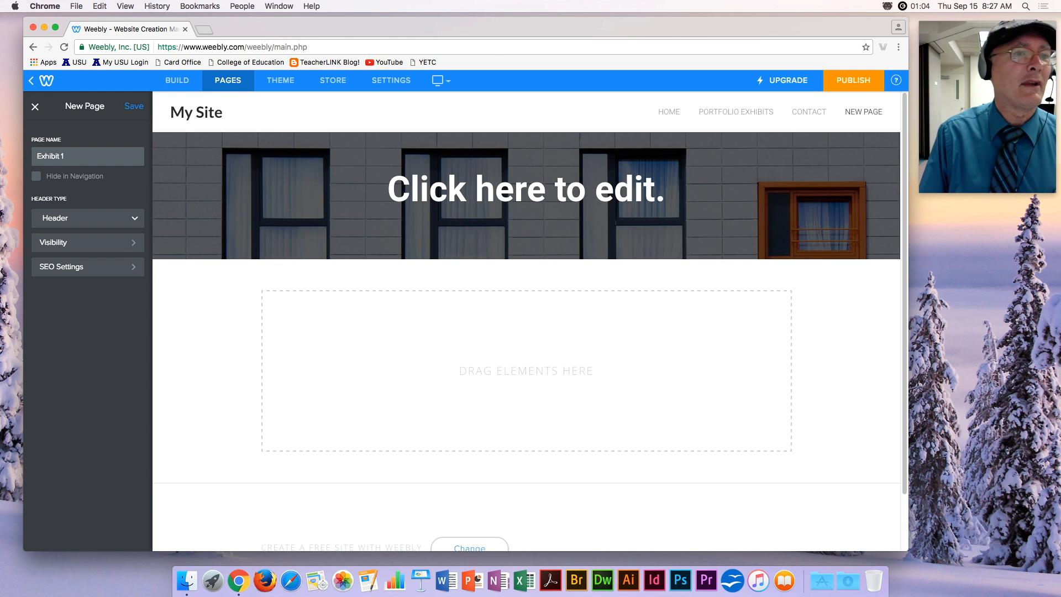
click(91, 218)
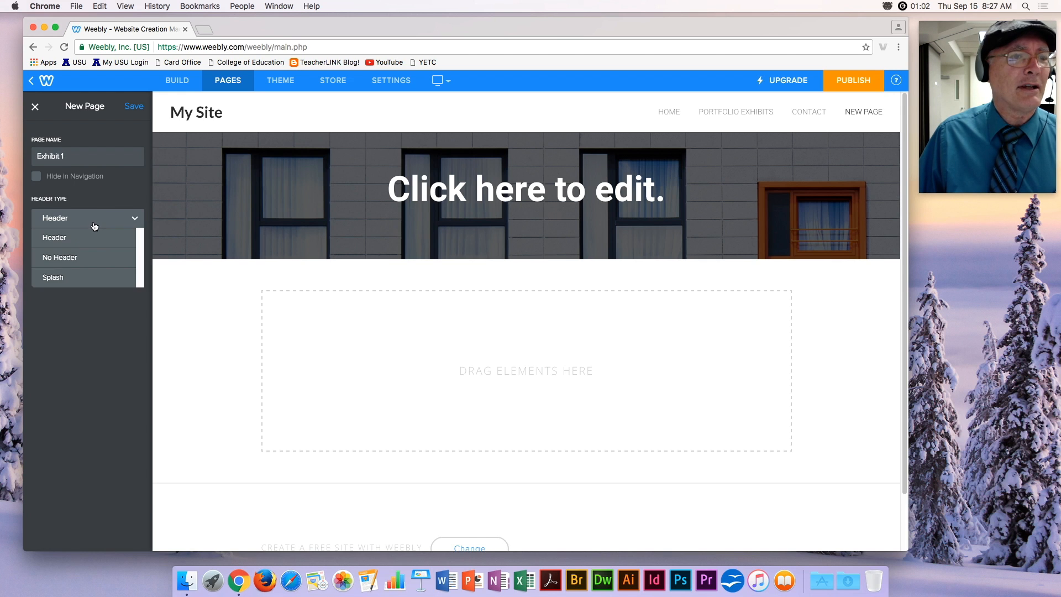
right_click(80, 254)
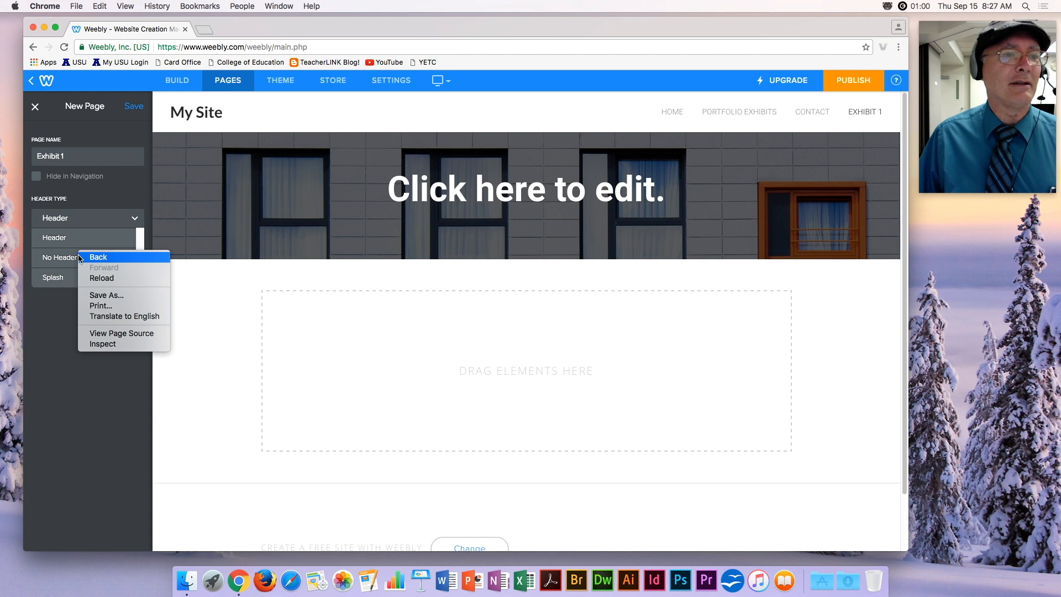
click(71, 258)
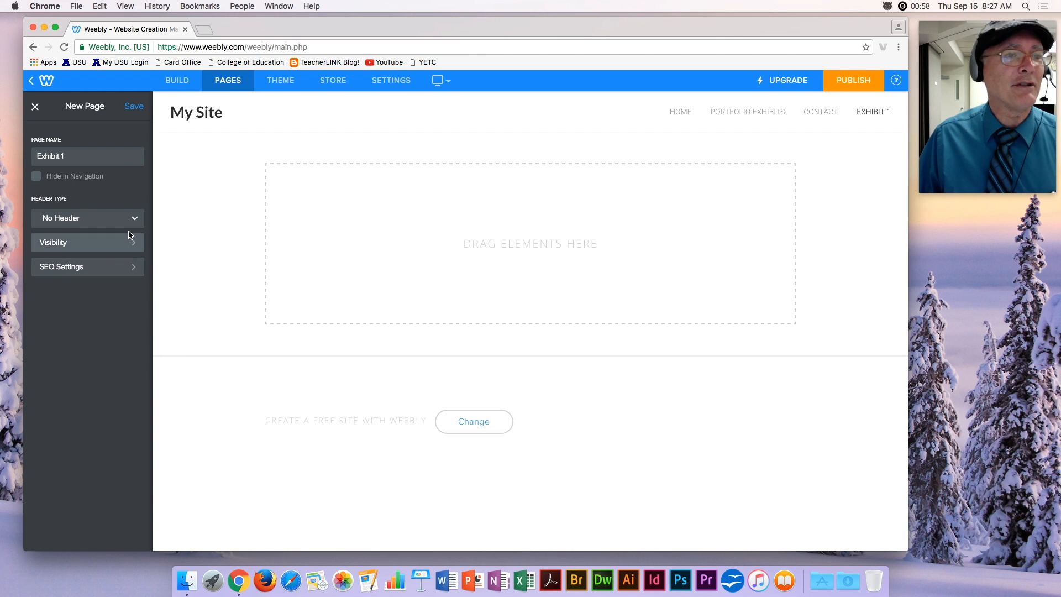
click(133, 108)
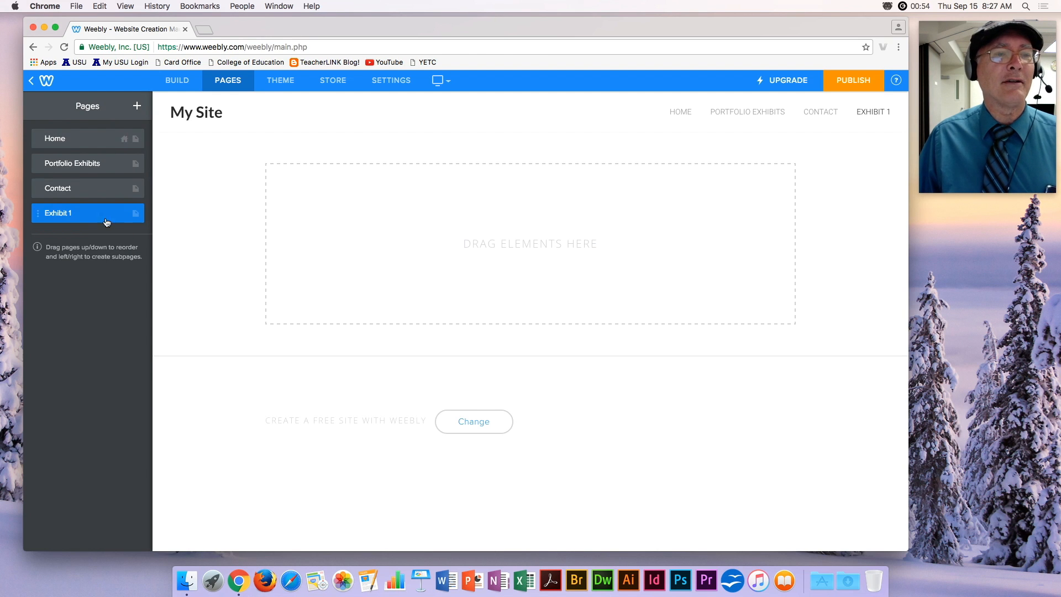
Duplicate Exhibit 1 and name the copy 'Exhibit 2'.
click(87, 217)
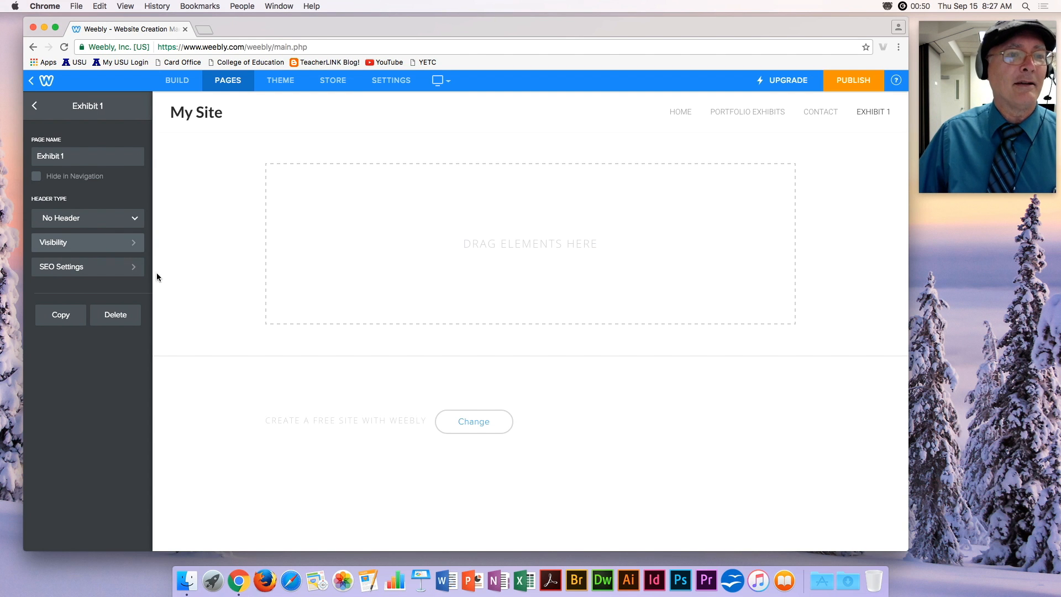
click(60, 316)
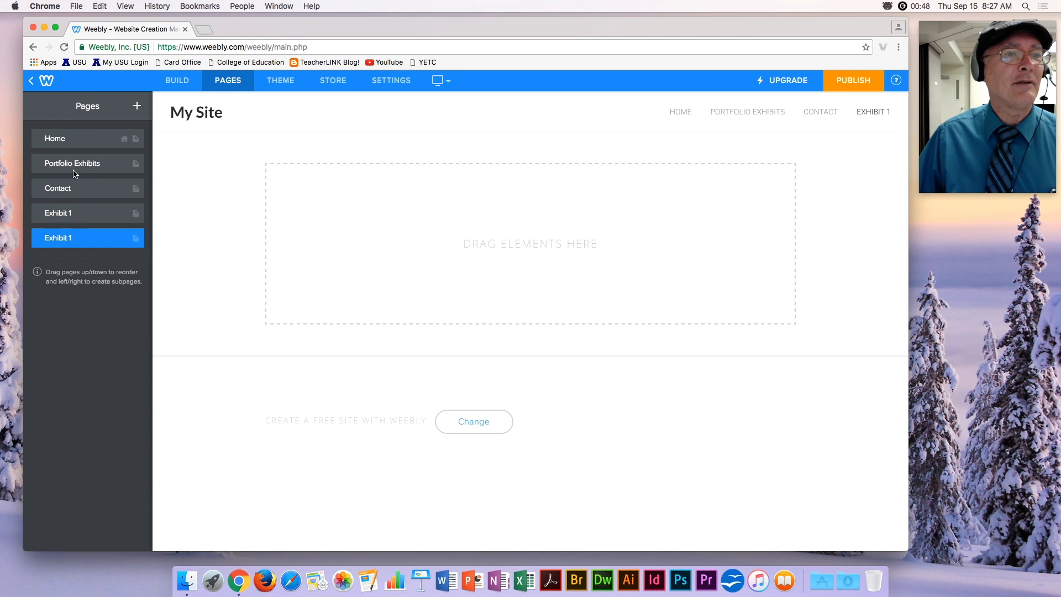
click(61, 238)
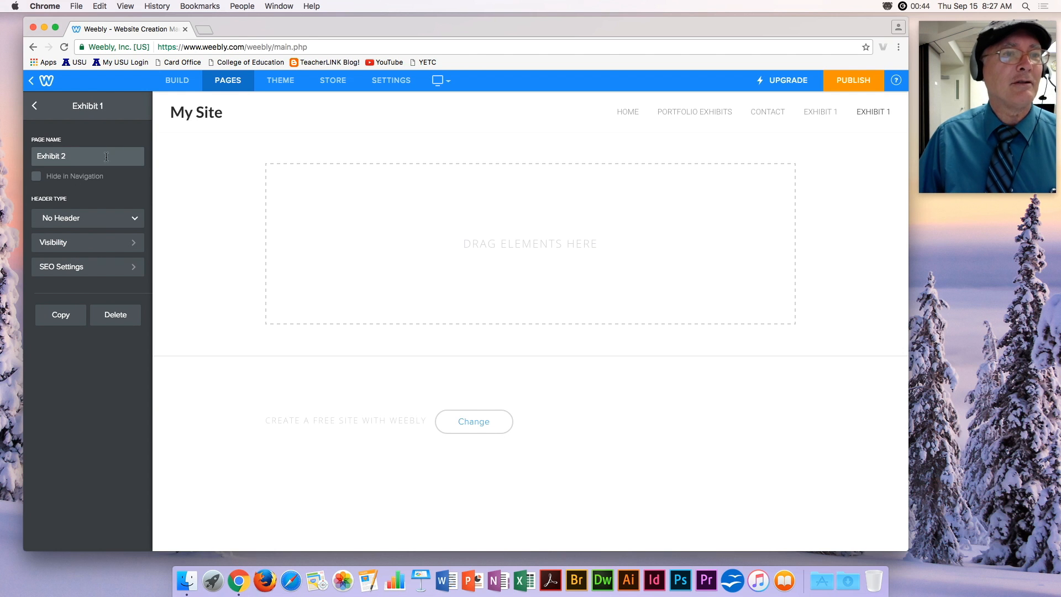
click(34, 105)
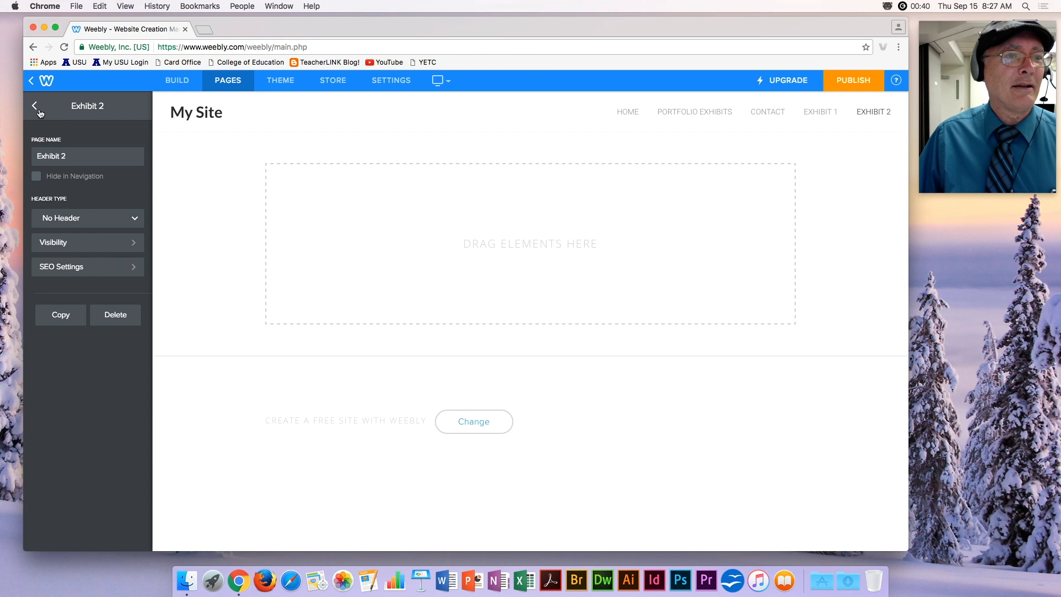
click(35, 106)
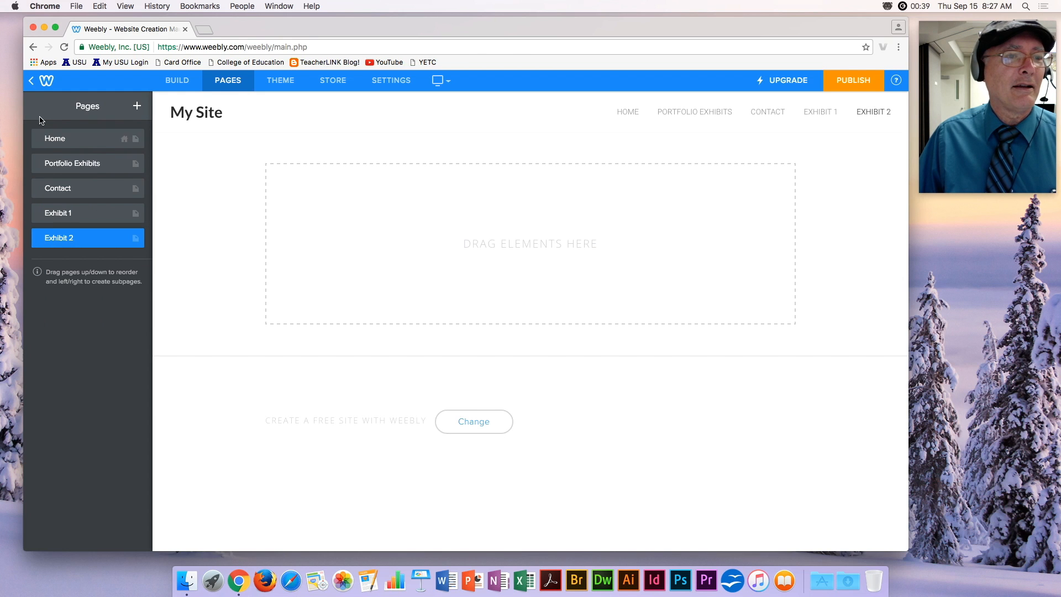
Keep duplicating exhibit pages, renaming each copy to the next number through Exhibit 12.
click(72, 239)
click(65, 316)
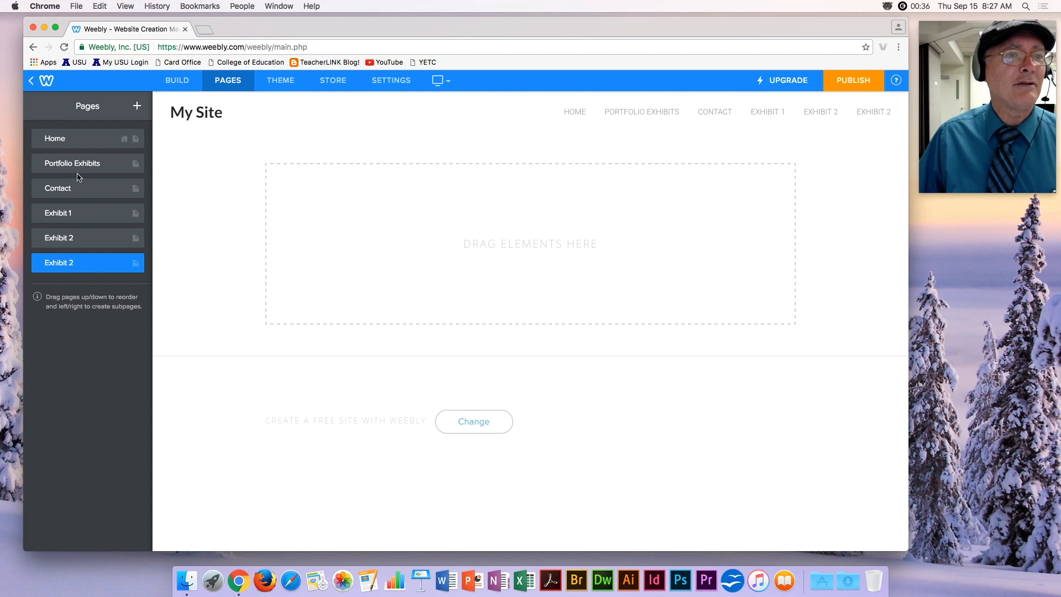
click(75, 263)
click(76, 154)
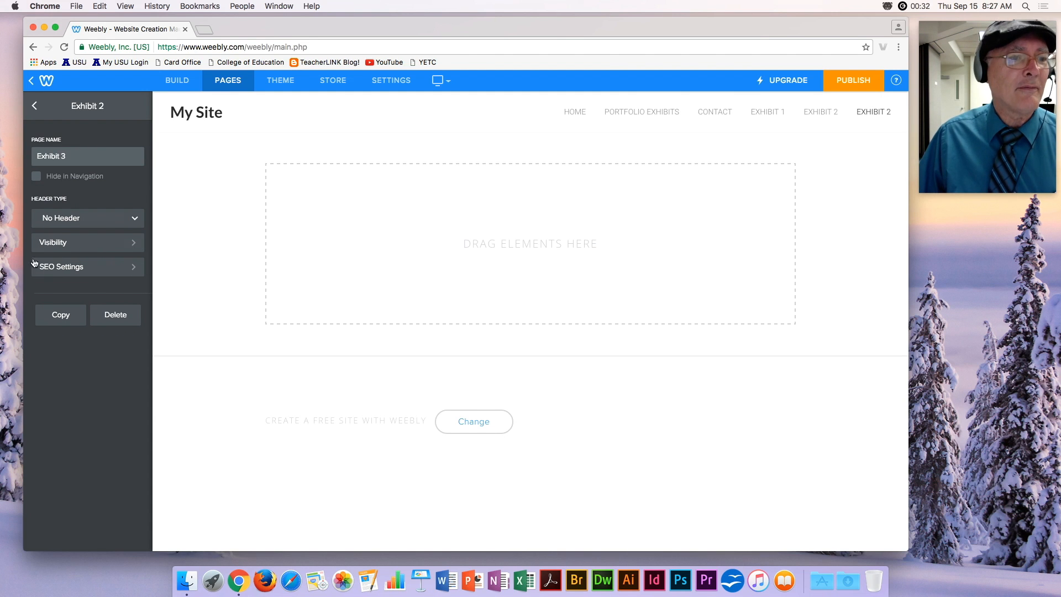
click(60, 315)
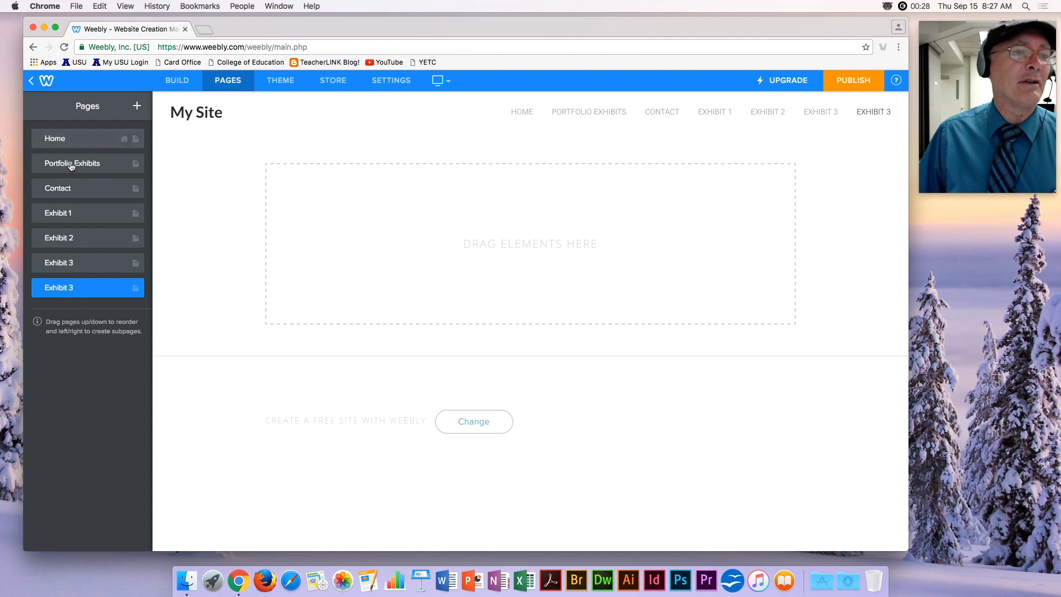
click(81, 288)
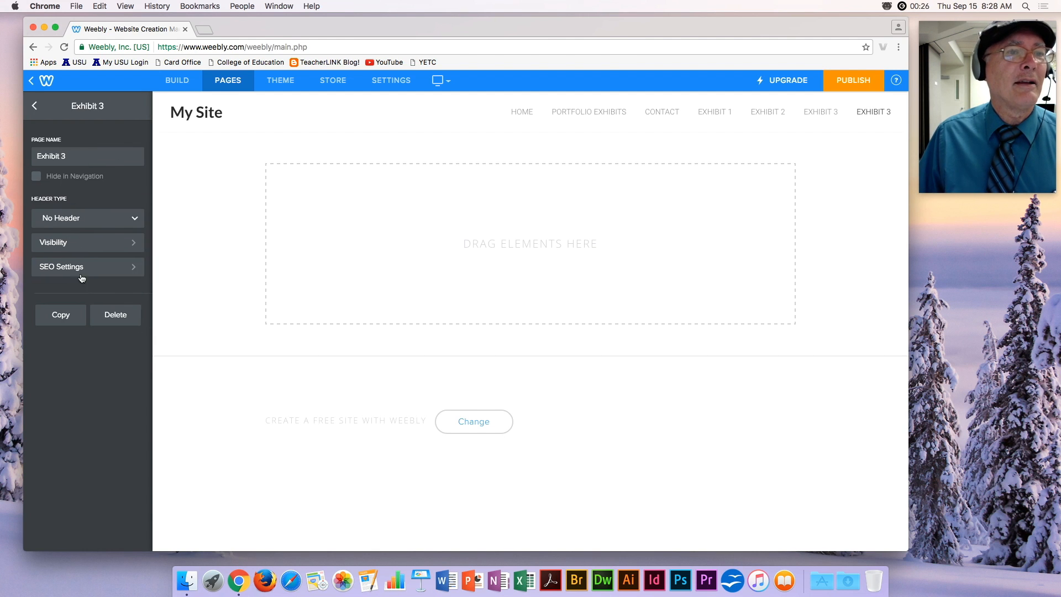
click(68, 155)
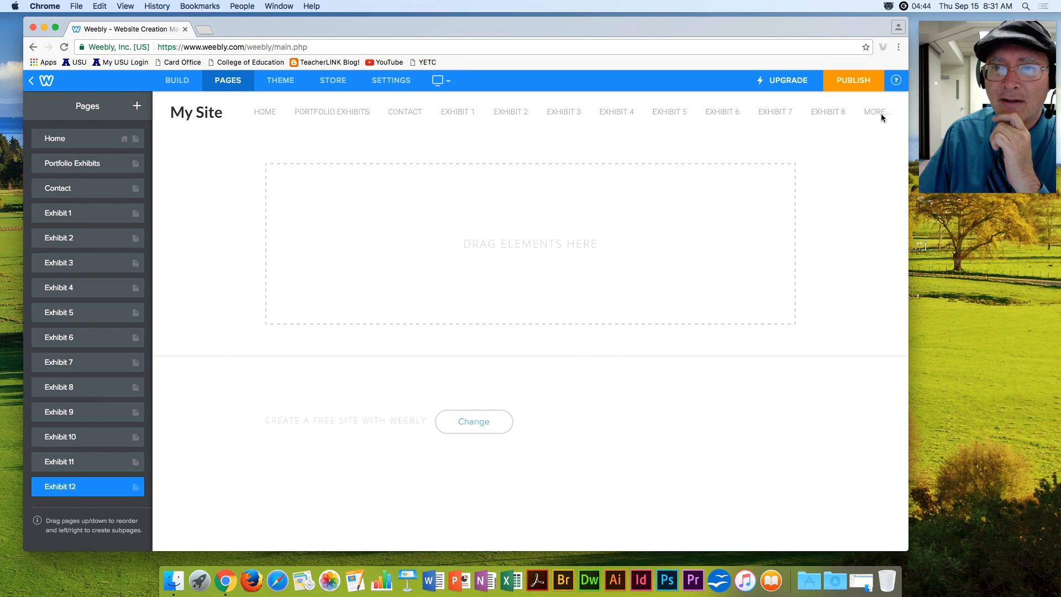
mouse_move(879, 115)
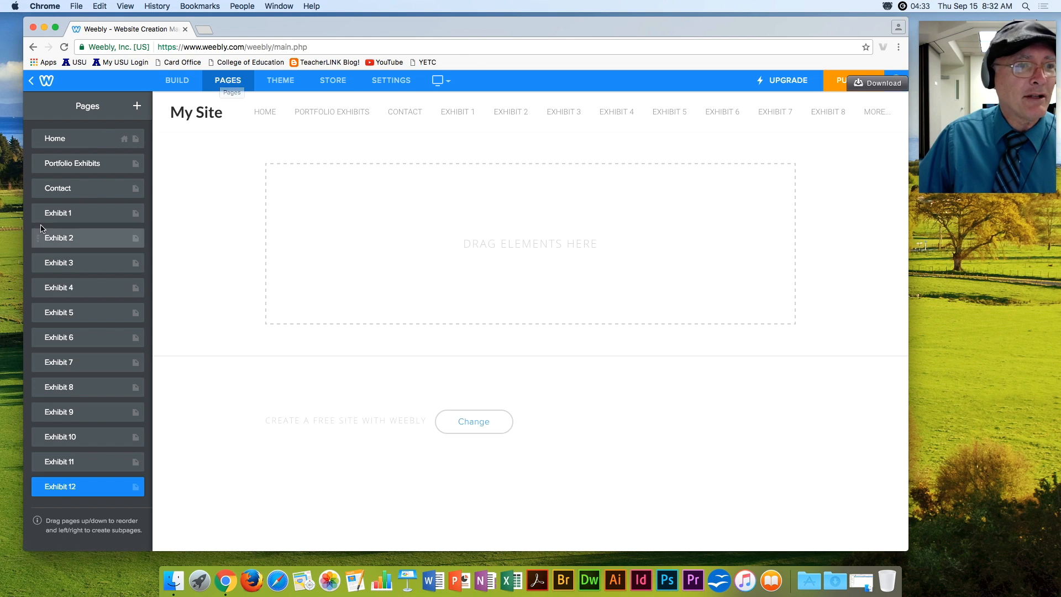
Indent Exhibits 1–6 as subpages of Portfolio Exhibits.
drag(38, 218, 49, 188)
drag(38, 238, 48, 213)
drag(39, 264, 49, 238)
drag(40, 288, 49, 263)
drag(39, 312, 49, 288)
drag(40, 337, 48, 313)
Indent Exhibits 7–12 as subpages of Portfolio Exhibits, above Contact.
drag(47, 362, 51, 339)
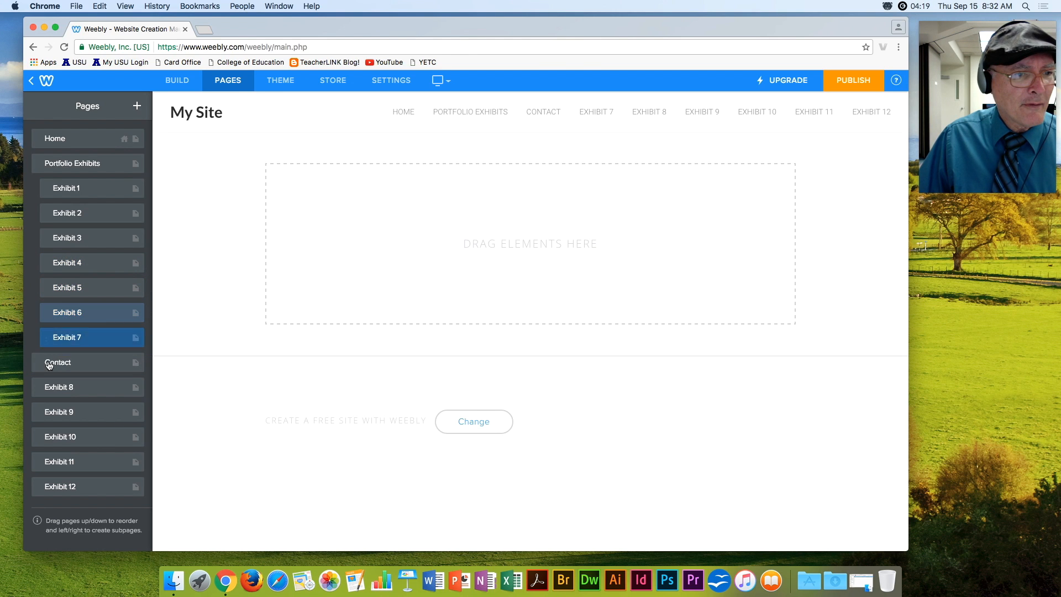
drag(39, 387, 49, 362)
drag(42, 416, 48, 387)
drag(40, 438, 49, 412)
drag(42, 462, 36, 438)
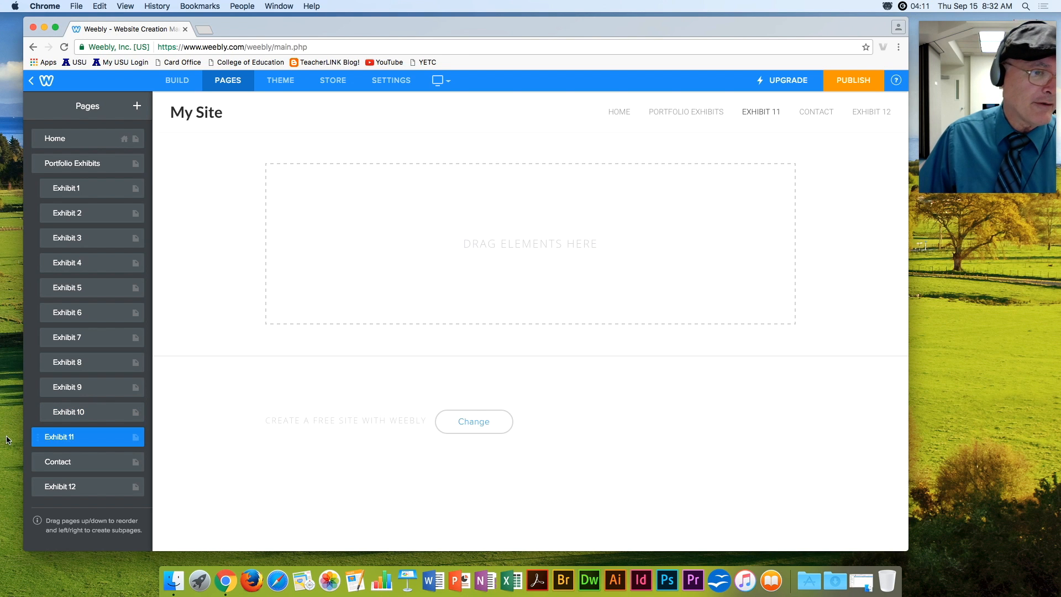
drag(39, 437, 50, 438)
drag(37, 488, 51, 471)
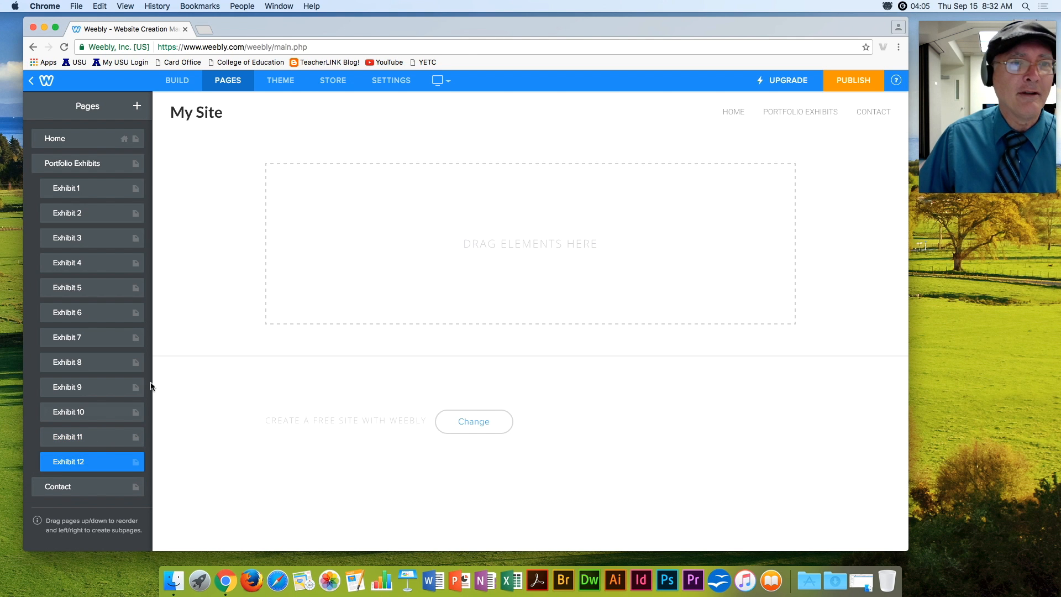
mouse_move(800, 116)
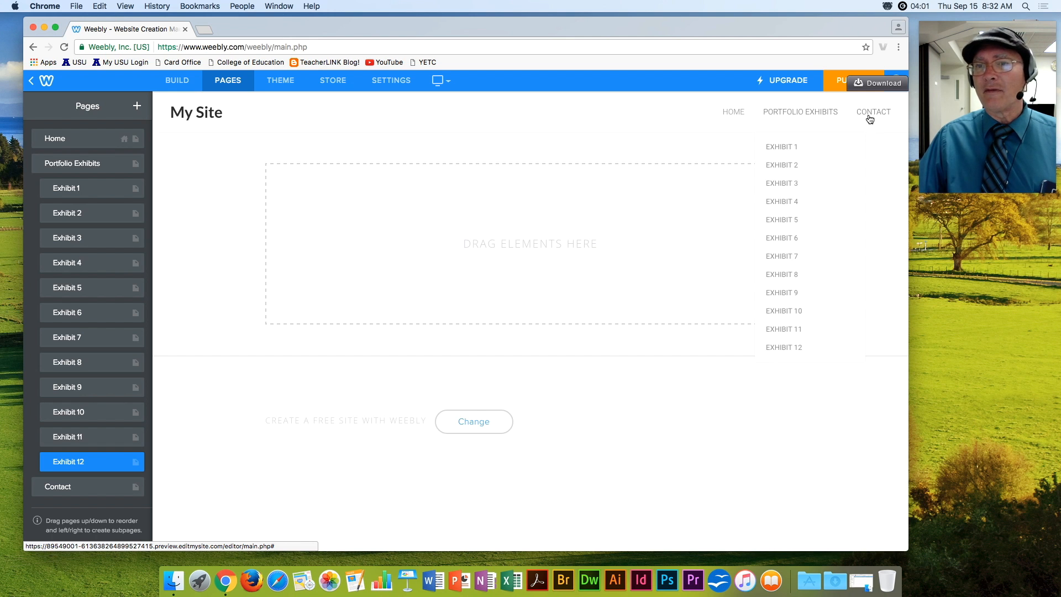
Rename the site title to the author's name plus 'e-Portfolio' and open the Home page settings.
click(197, 113)
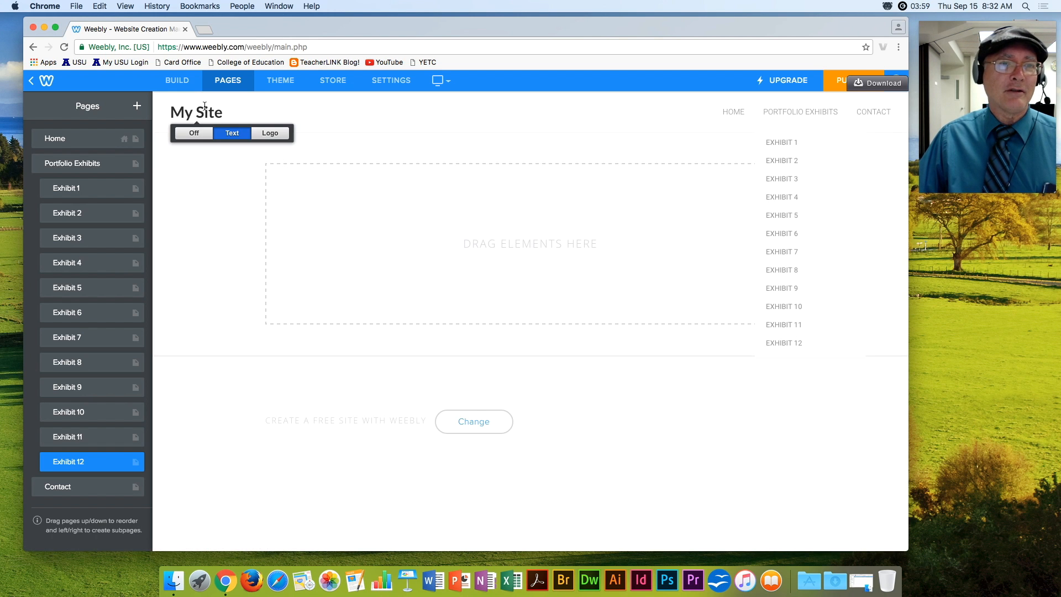
drag(223, 113, 171, 113)
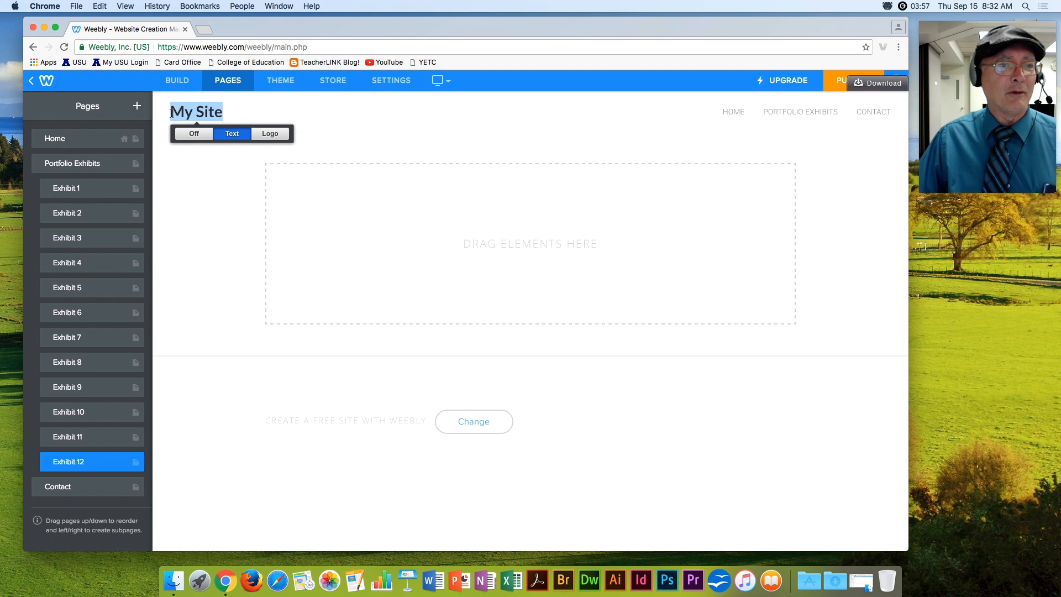
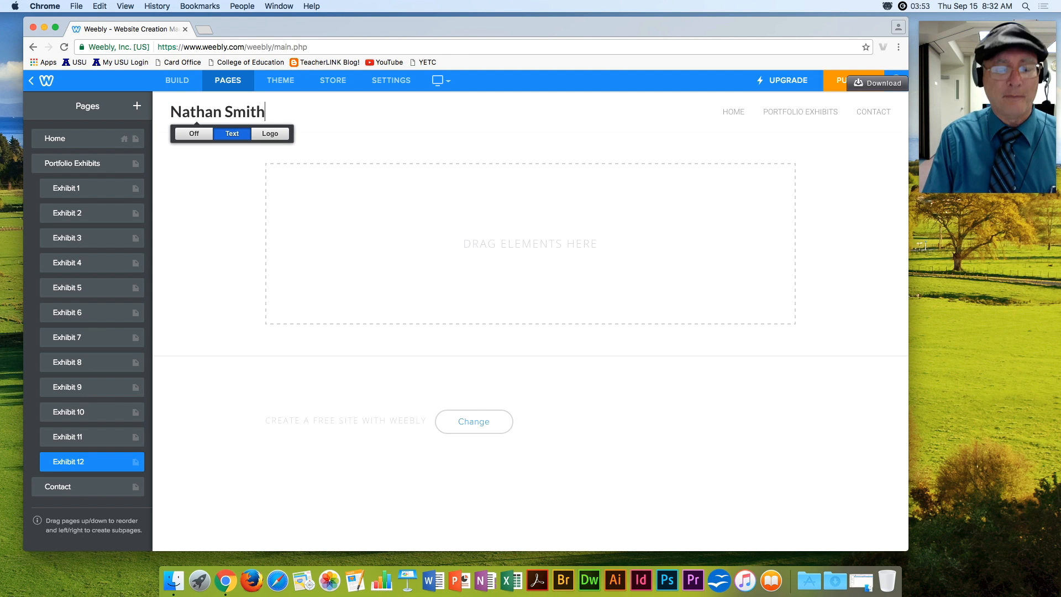
text( e-Portfolio)
click(187, 158)
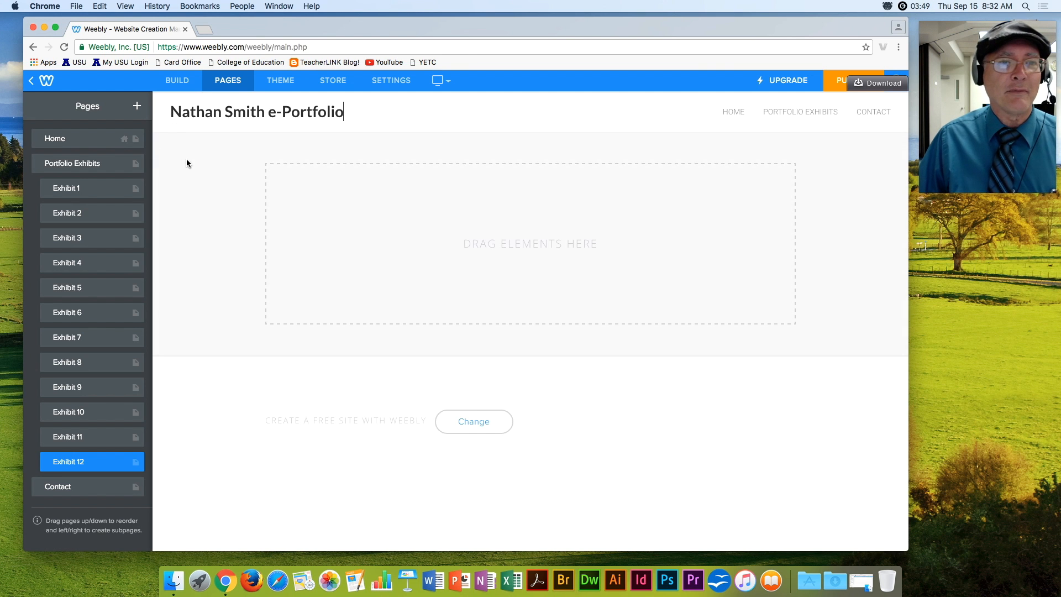
click(62, 138)
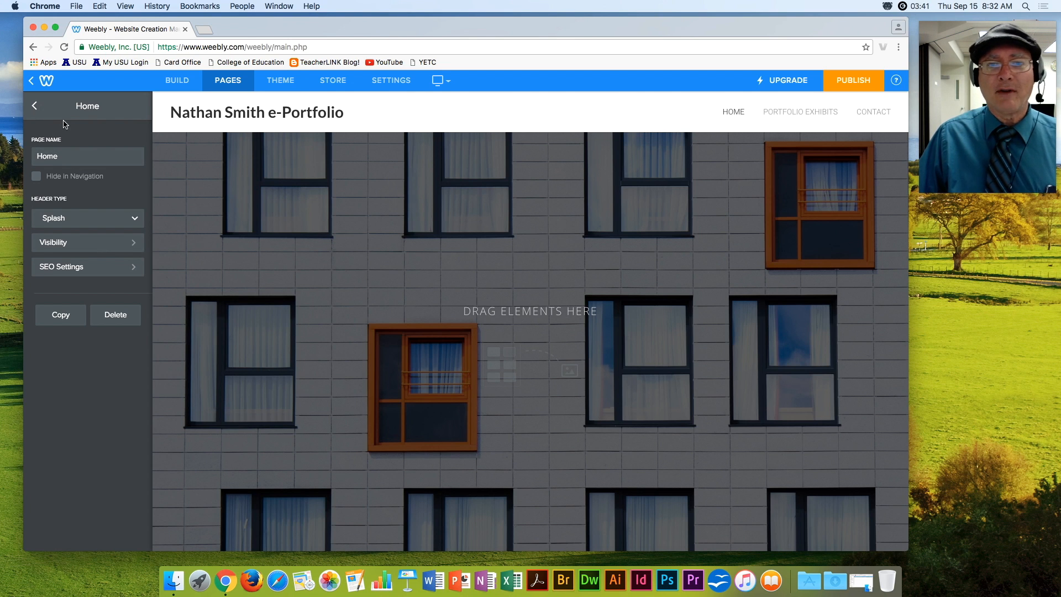
Change the Home page header type from Splash to No Header and return to Build elements.
click(97, 219)
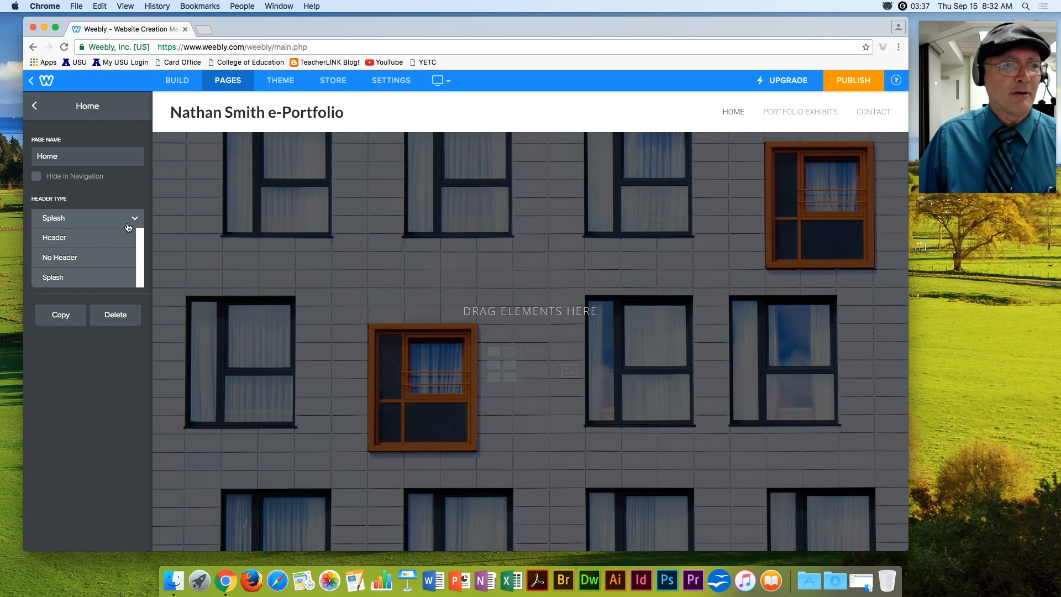
click(67, 256)
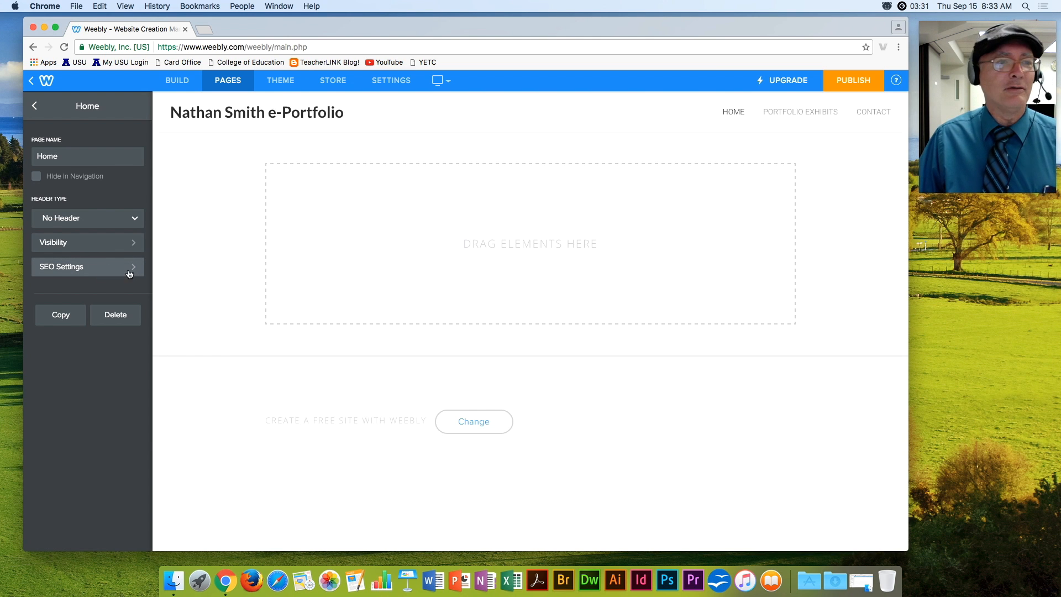
click(177, 80)
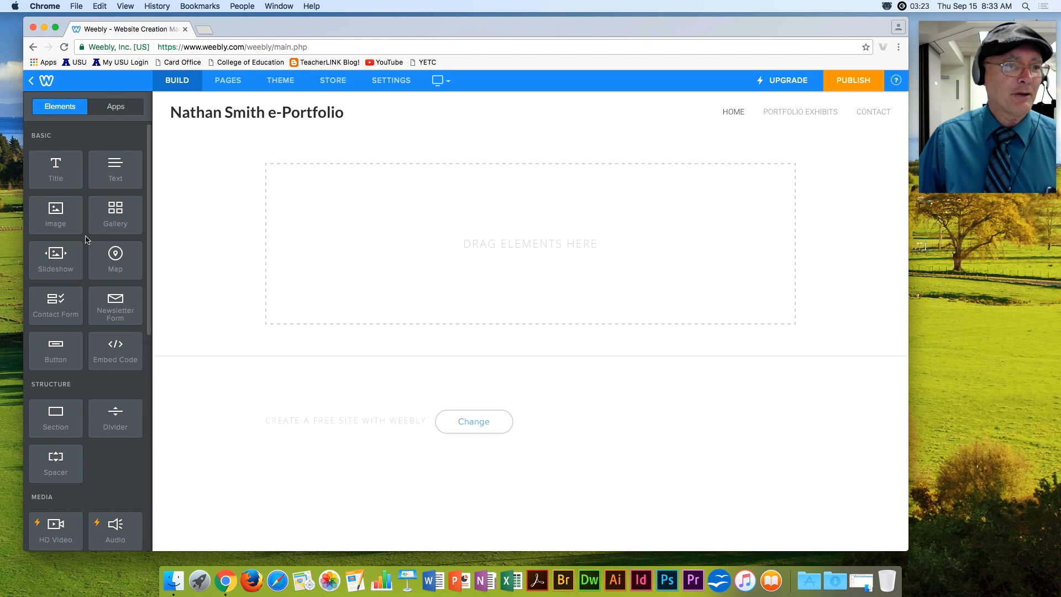
Place an Image block with a Text block to its right on the Home page.
drag(58, 214, 298, 205)
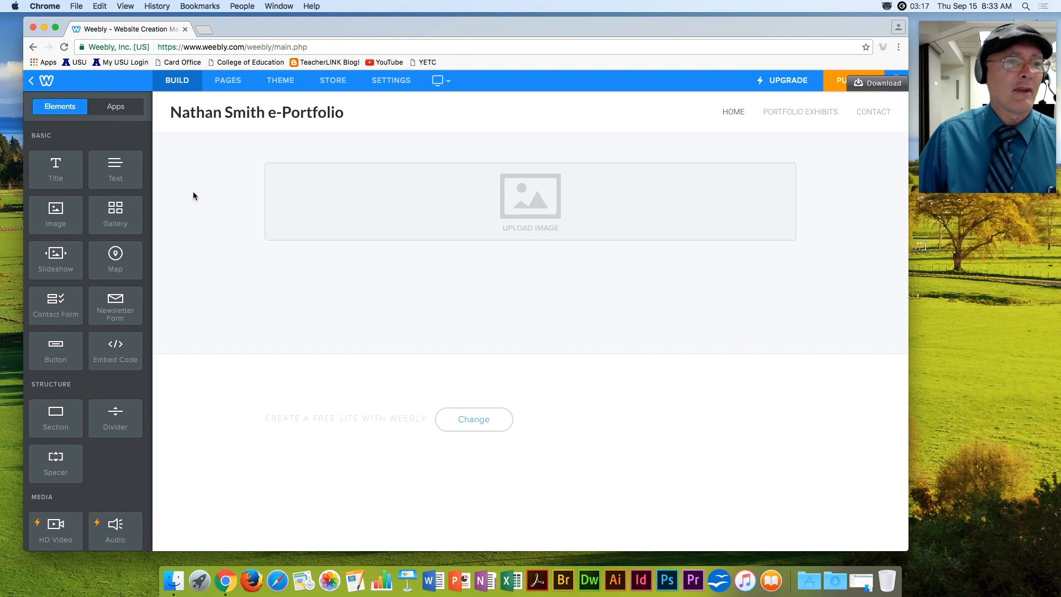
drag(115, 167, 796, 188)
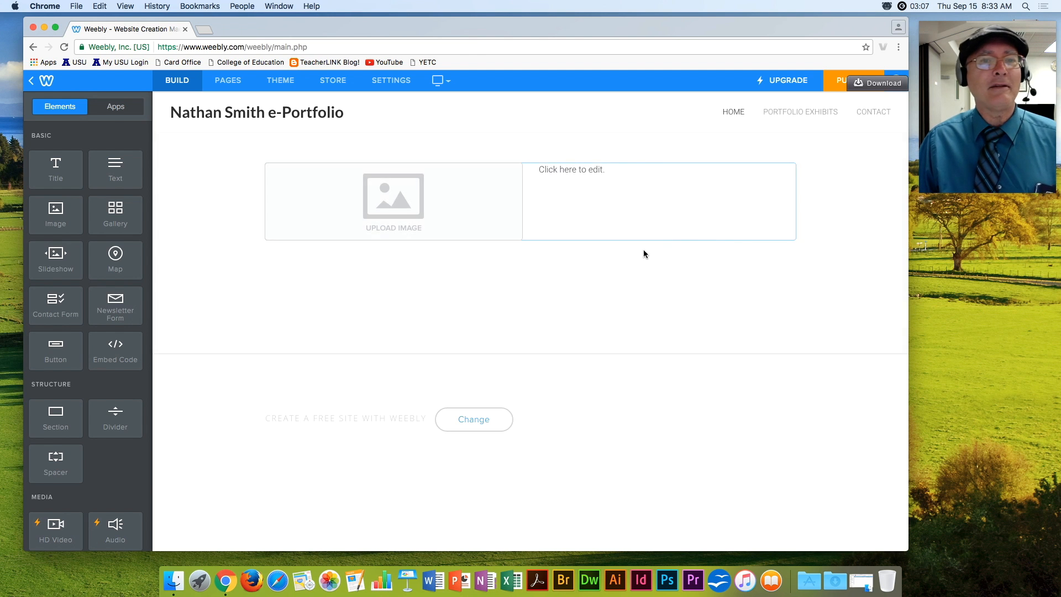
click(567, 171)
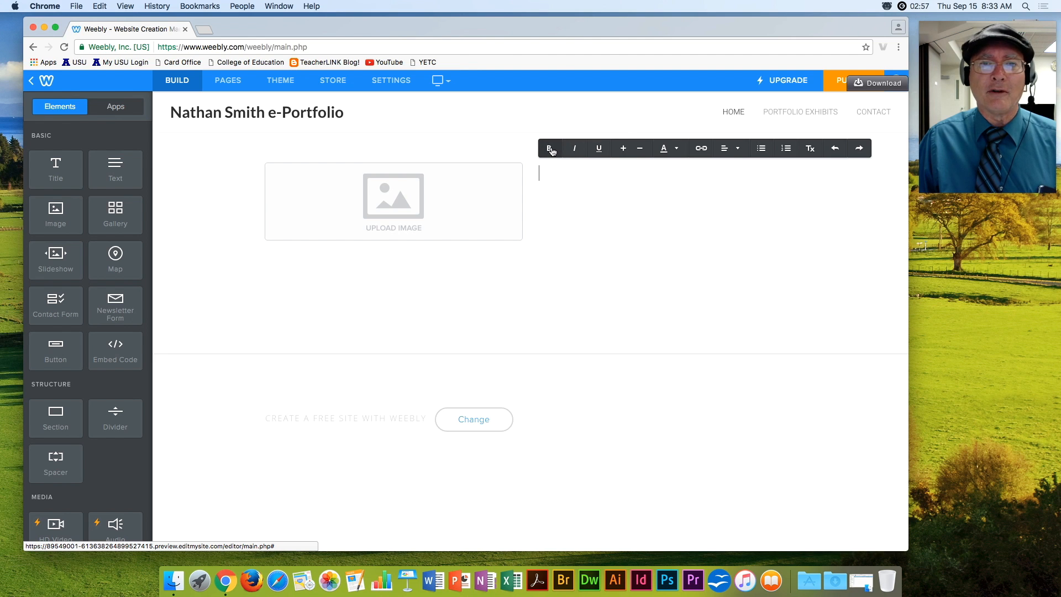
Write an 'About Me' heading followed by several lines of repeated 'Blah Blah Blah' text.
text(About Me)
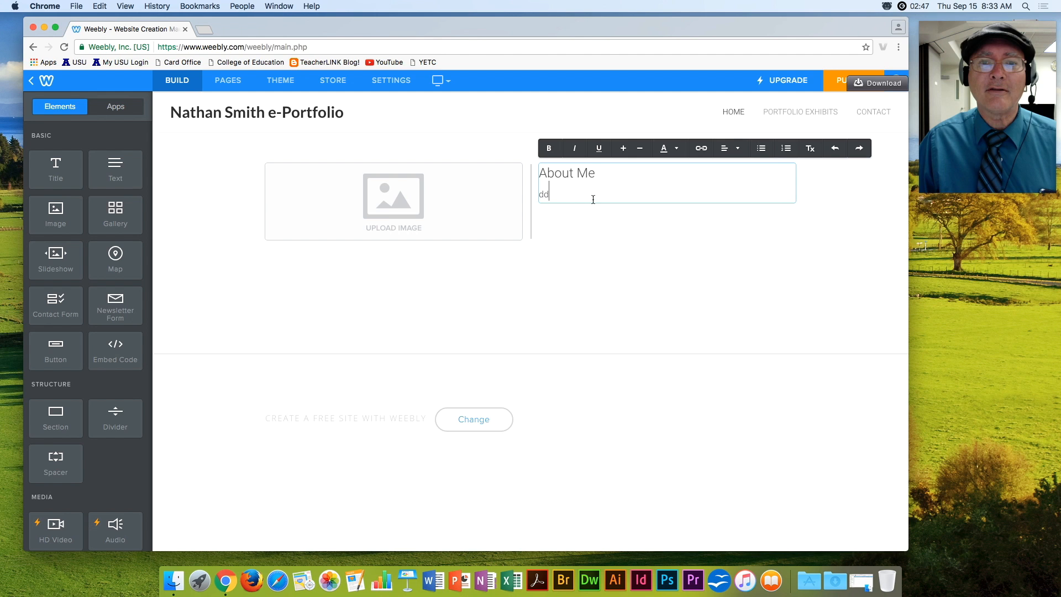
drag(561, 194, 539, 193)
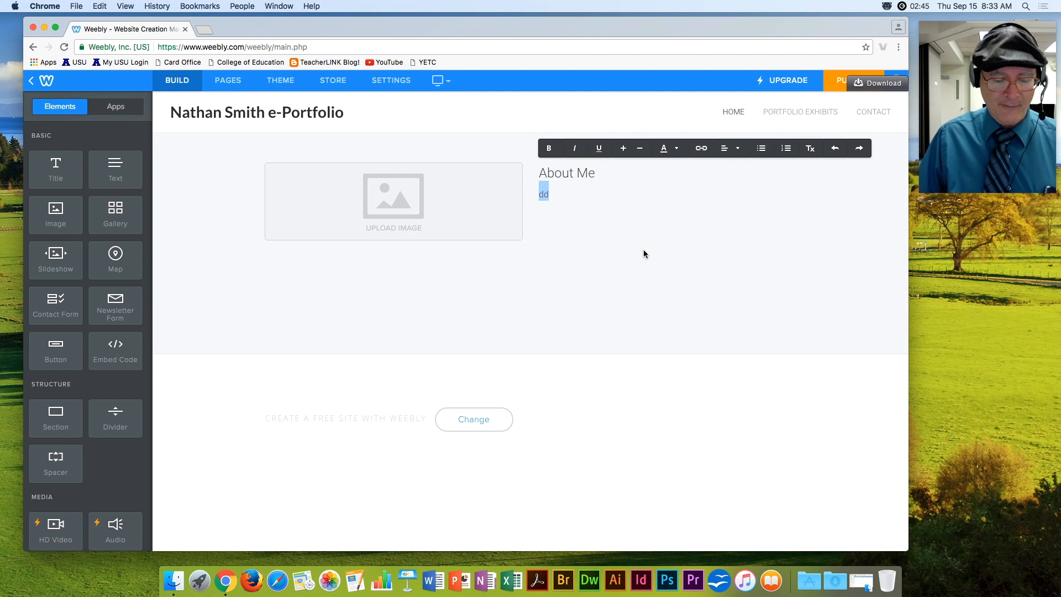
text(Blah Blah )
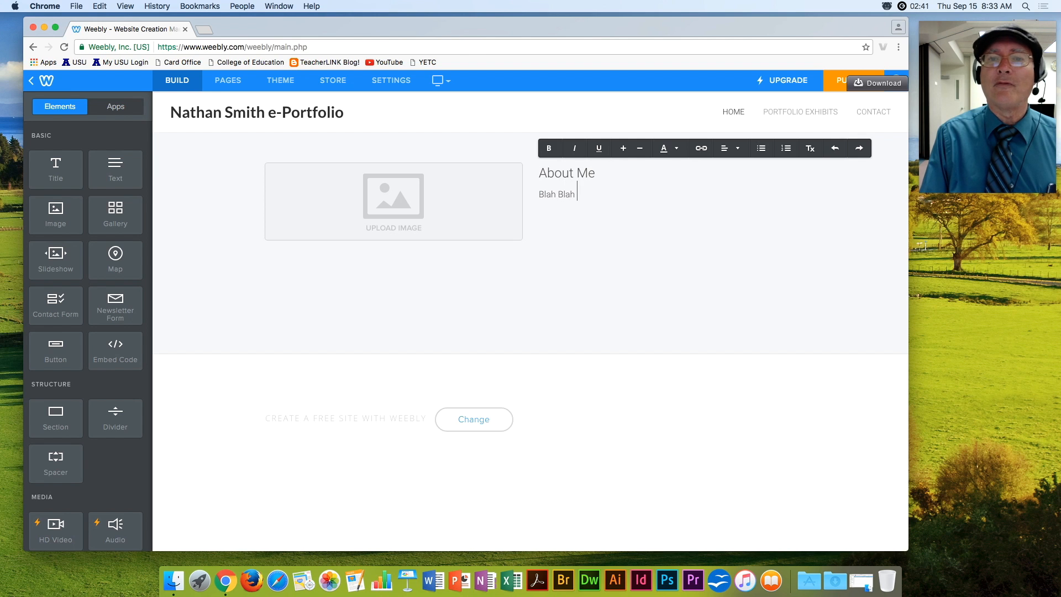
text(Blah)
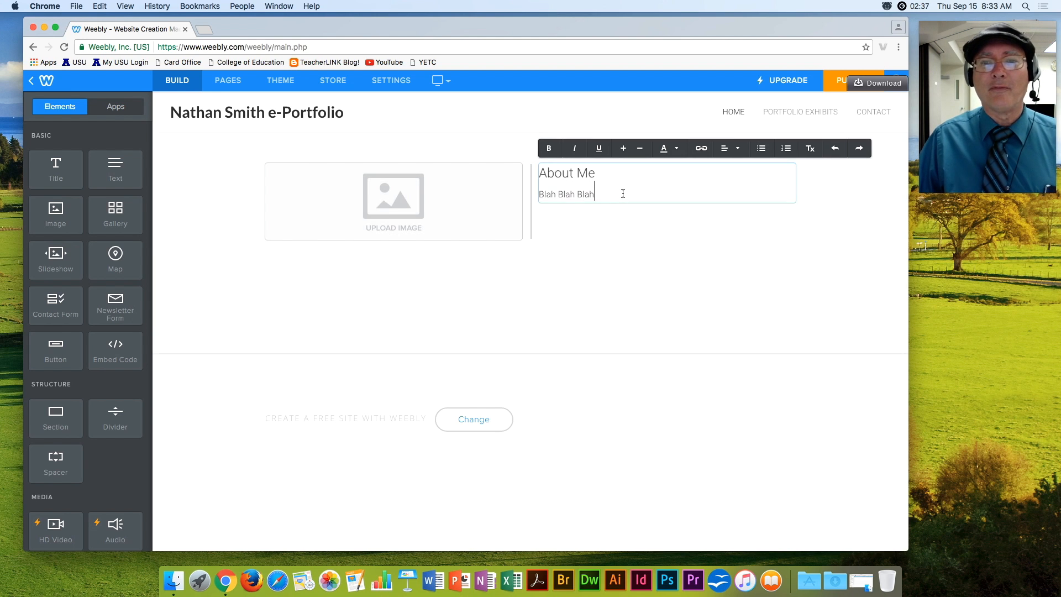
double_click(589, 193)
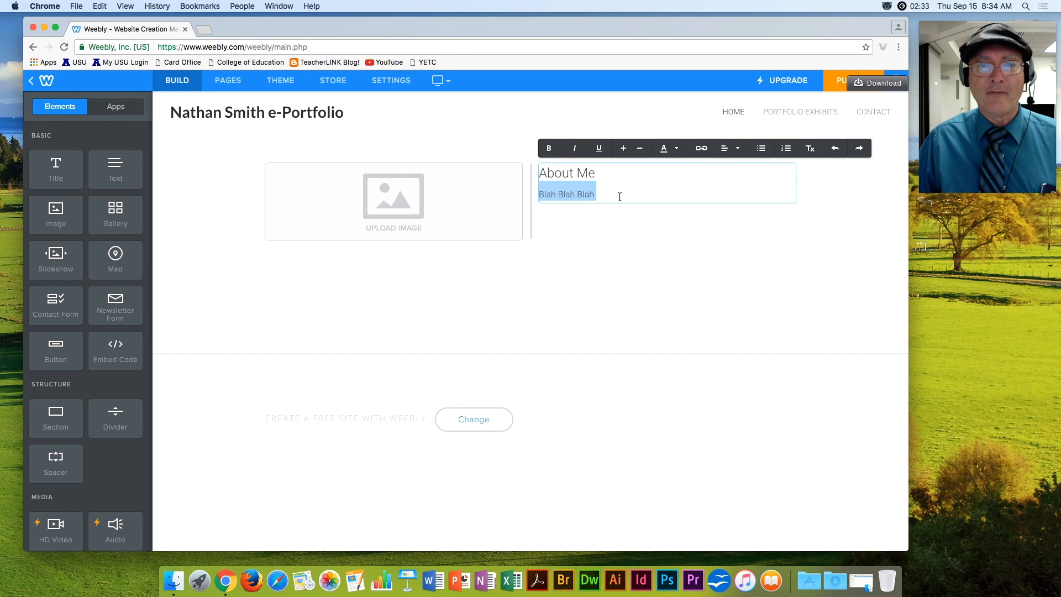
key(super+c)
key(super+v)
key(super+v)
key(super+v)
key(super+v)
key(super+v)
key(super+v)
key(super+v)
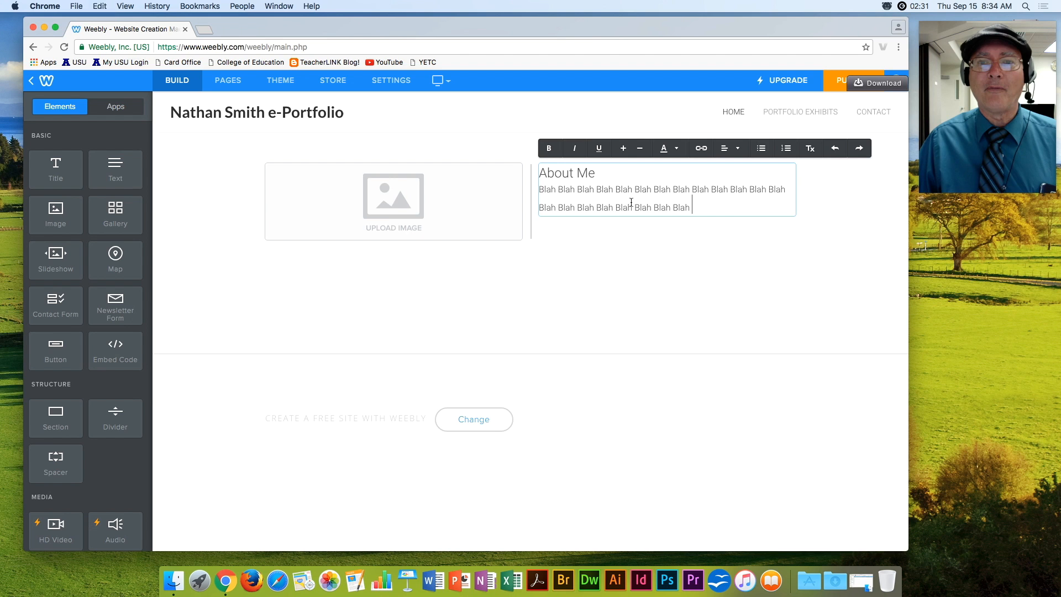
key(super+v)
key(super+v)
key(super+v)
key(super+v)
key(super+v)
key(super+v)
key(super+v)
key(super+v)
key(super+v)
key(super+v)
key(super+v)
key(super+v)
key(super+v)
key(super+v)
key(super+v)
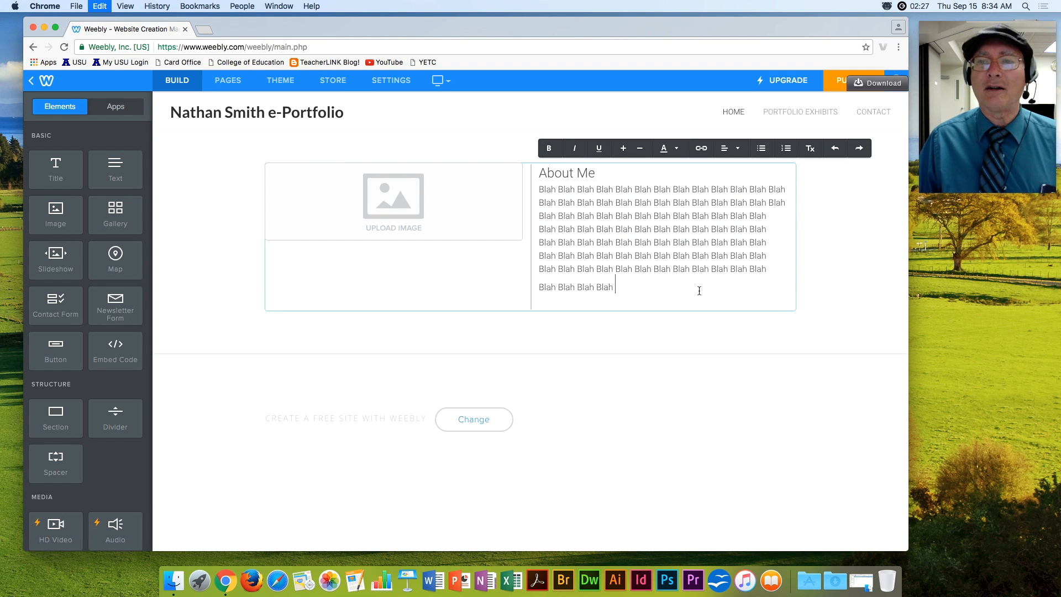
key(super+v)
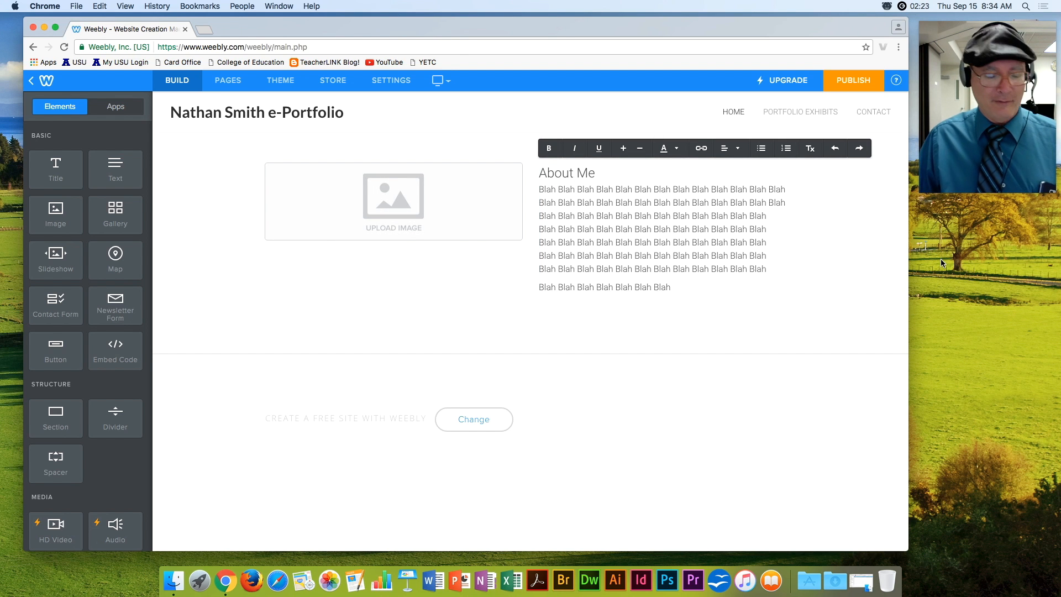
Capture the webcam window as a portrait screenshot saved to the desktop.
key(super+shift+4)
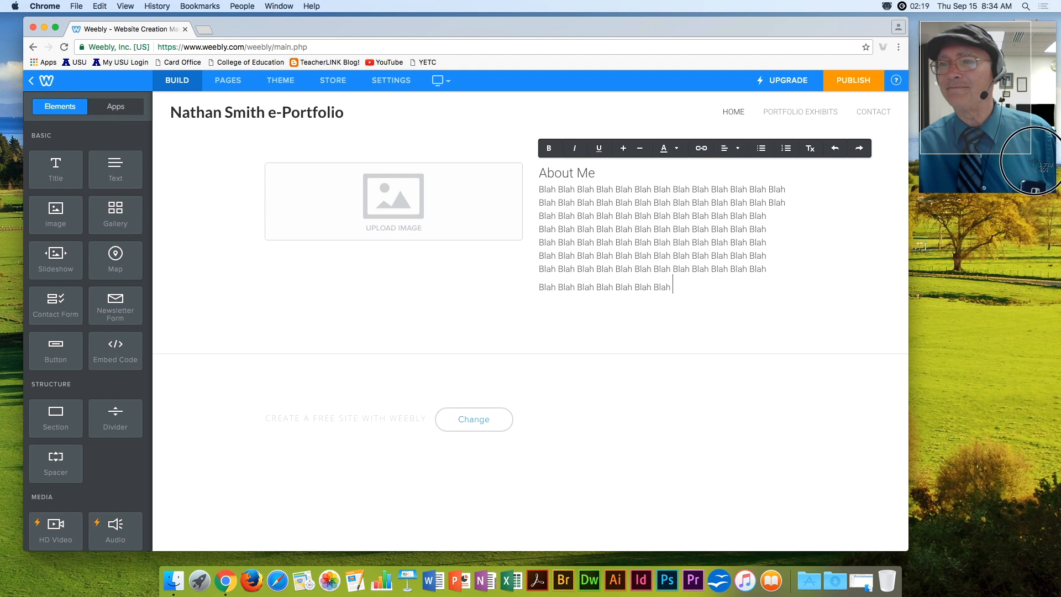
key(space)
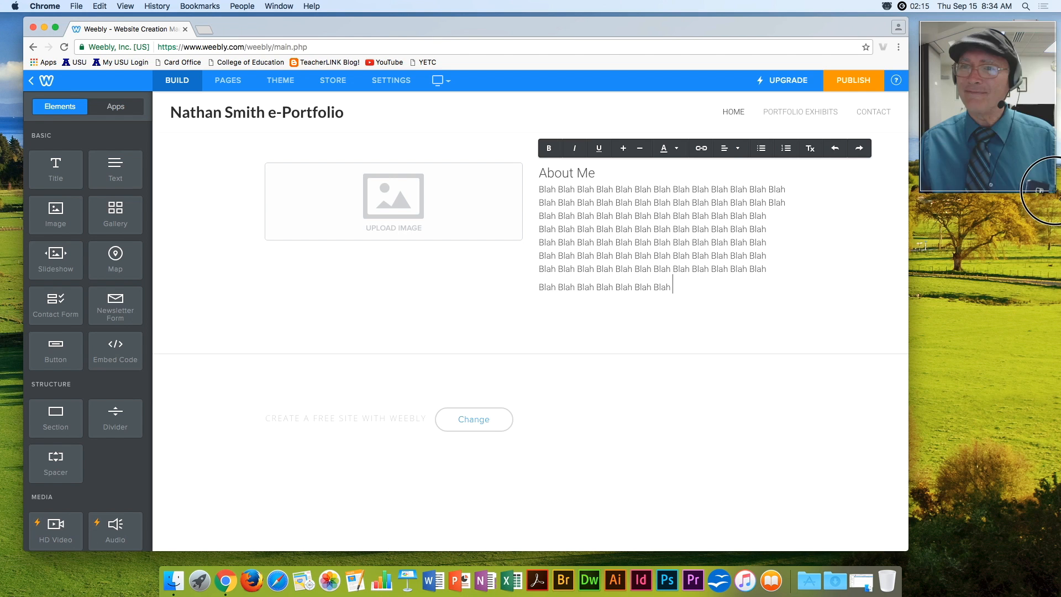
click(1037, 191)
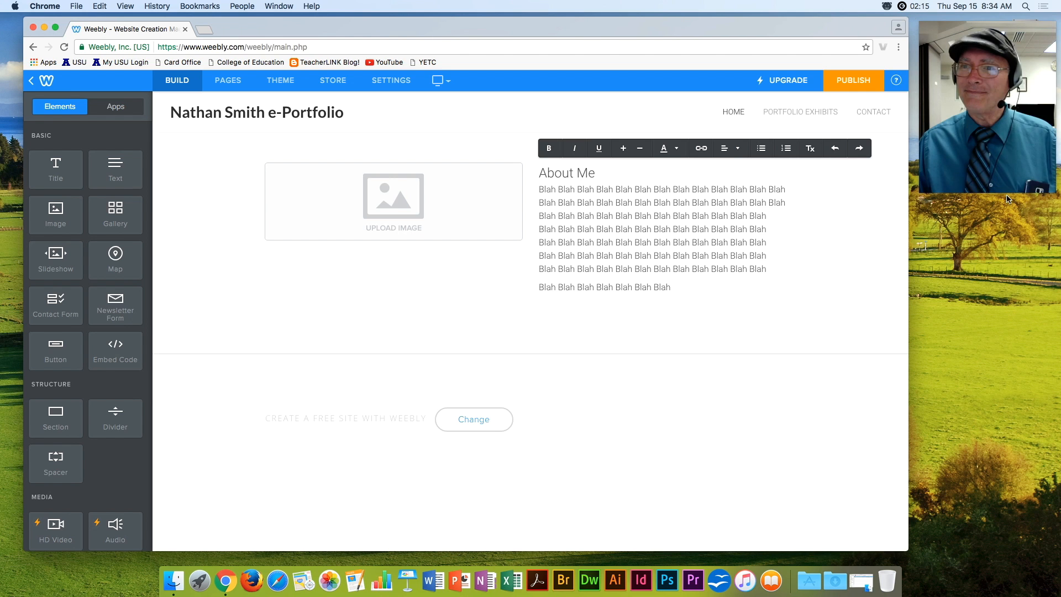
click(986, 280)
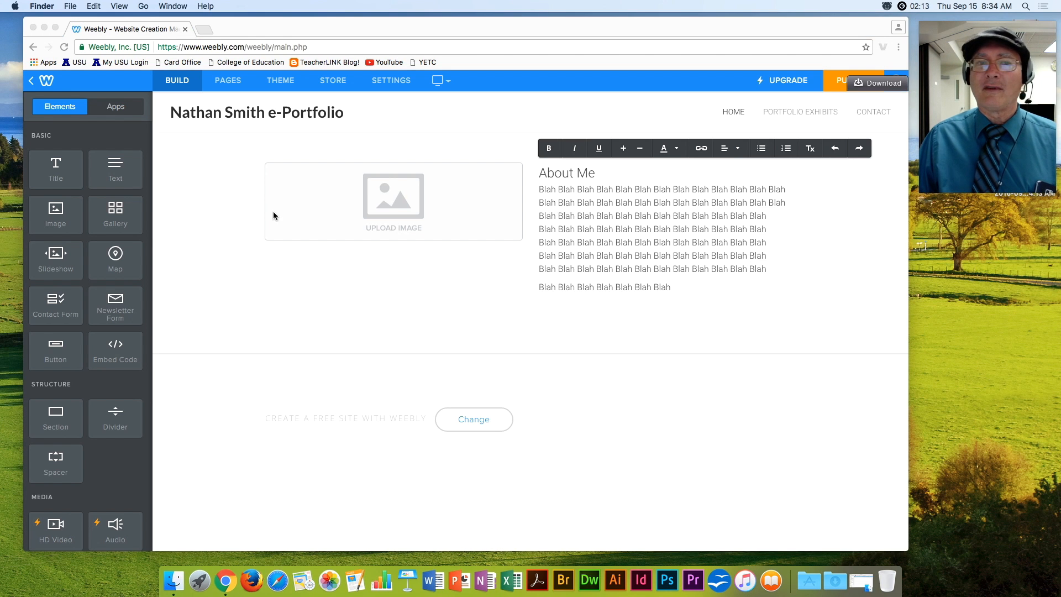
Upload the desktop portrait screenshot into the image block, enlarge it, and drag it toward the About Me text.
click(391, 206)
click(397, 213)
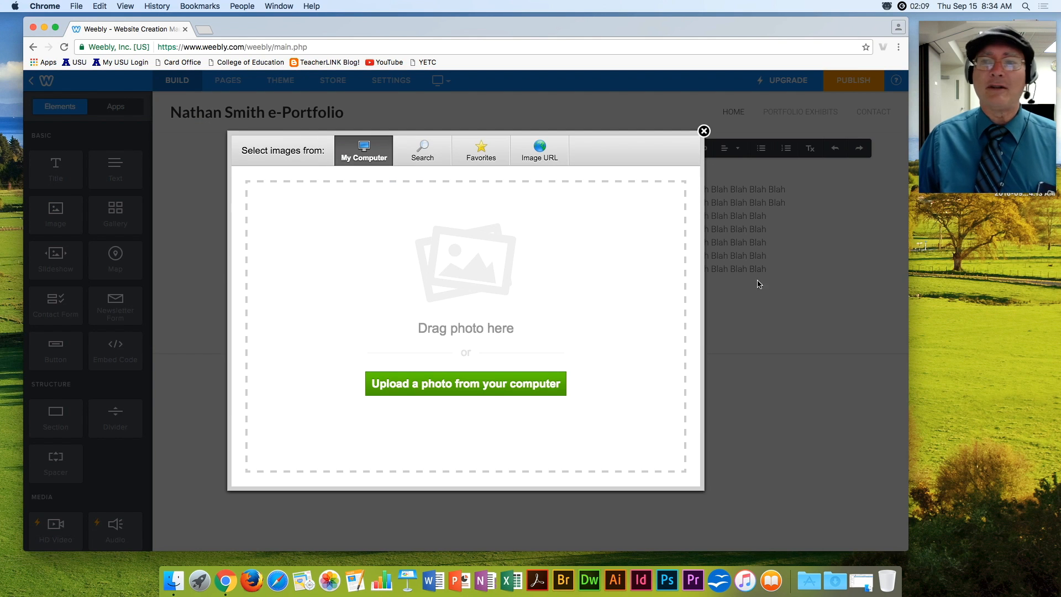
click(479, 383)
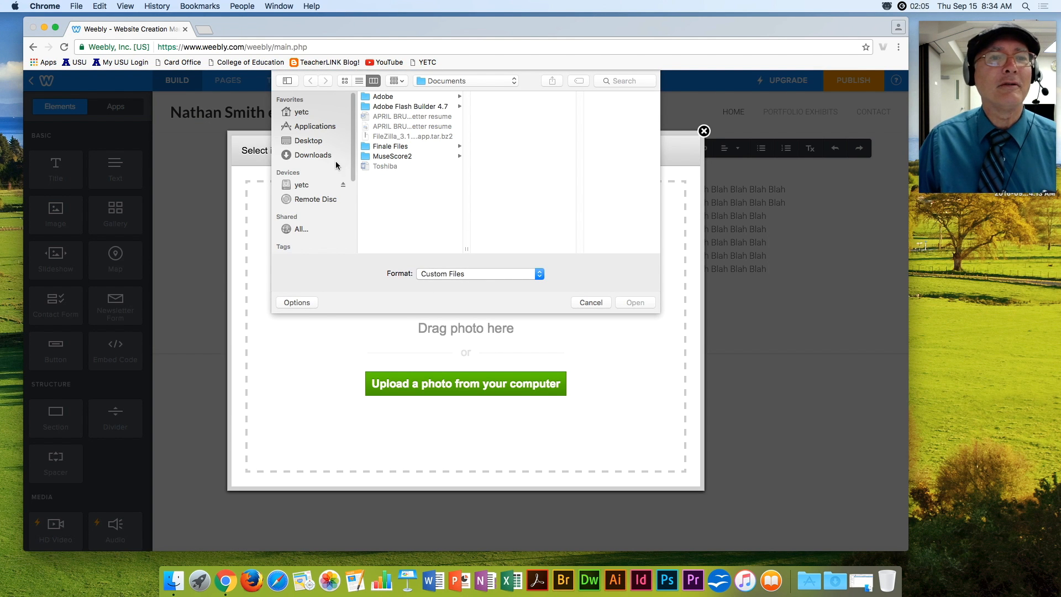
click(309, 142)
double_click(416, 97)
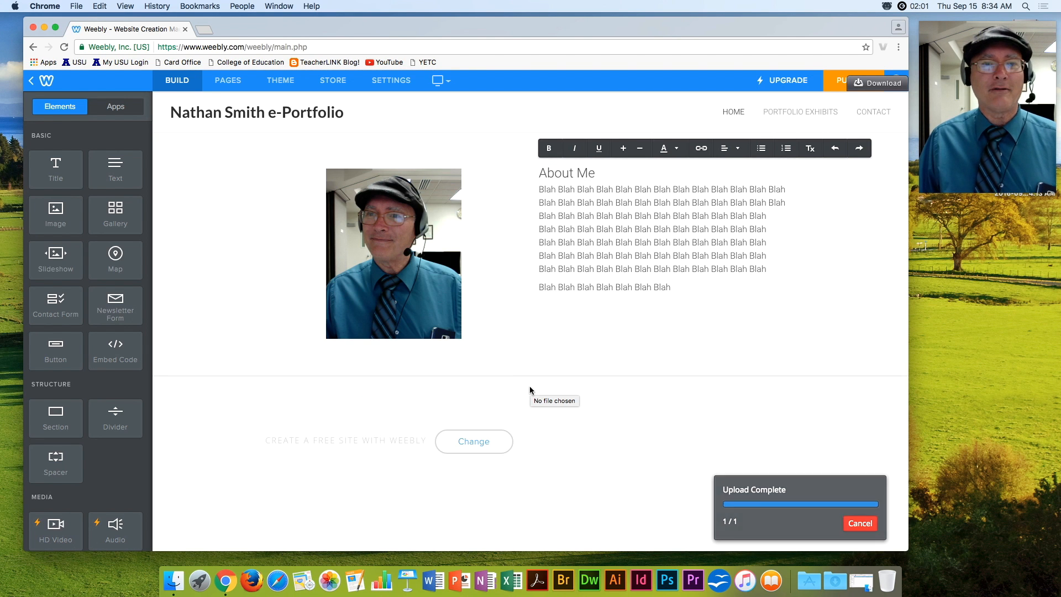
drag(460, 340, 521, 363)
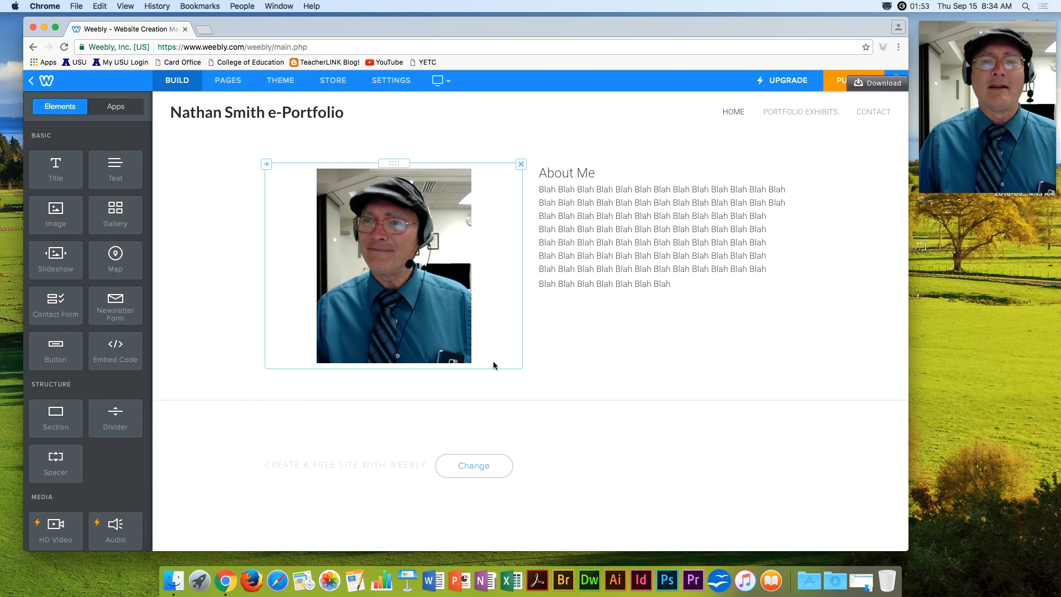
drag(391, 163, 645, 215)
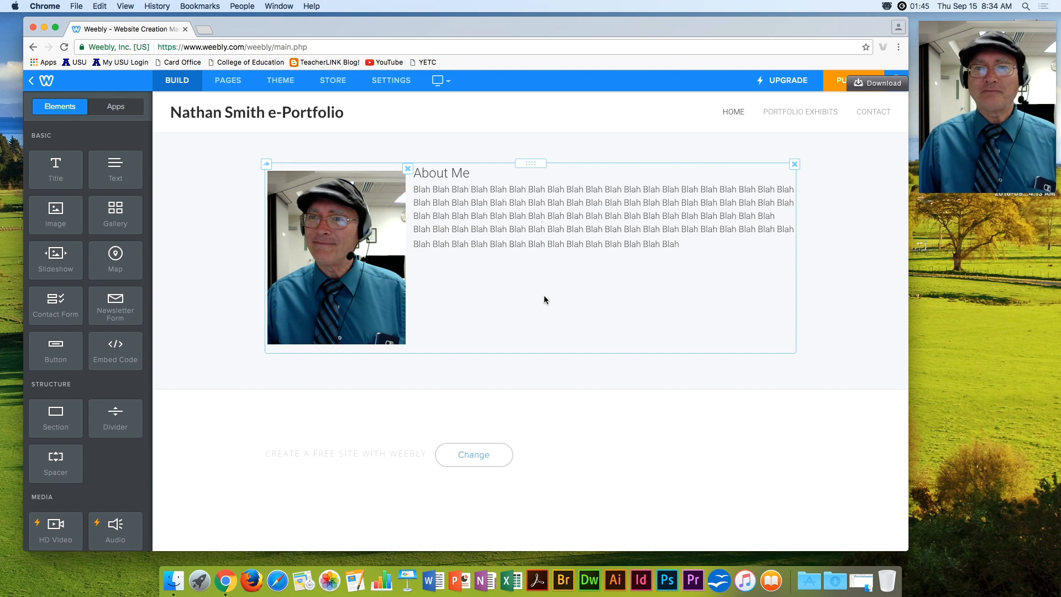
Set the photo beside the About Me text, centre-aligned with Lightbox on, then go to Portfolio Exhibits.
drag(341, 173, 286, 186)
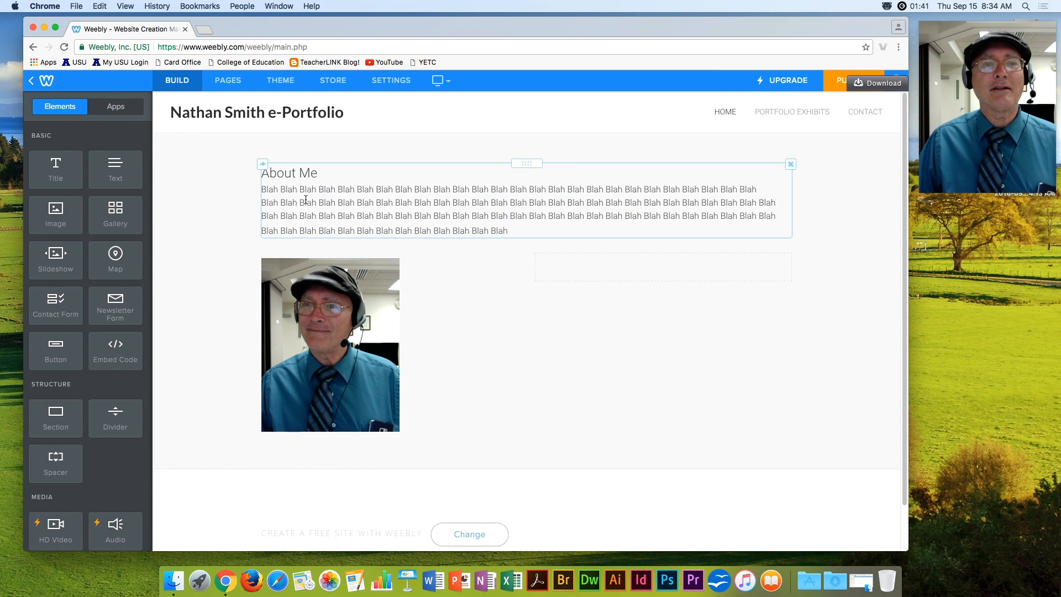
drag(387, 252, 259, 201)
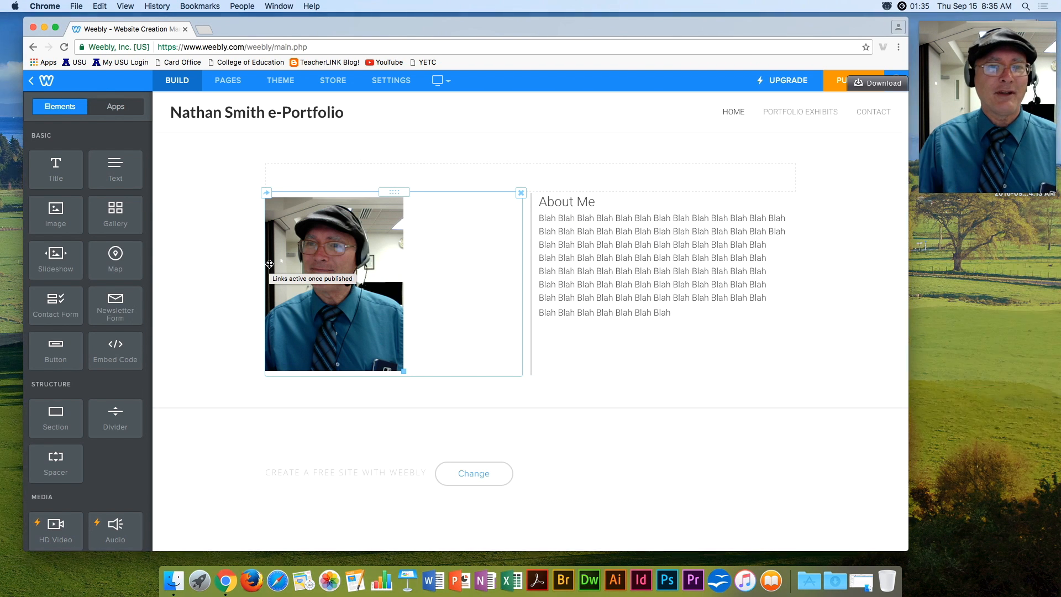
click(329, 259)
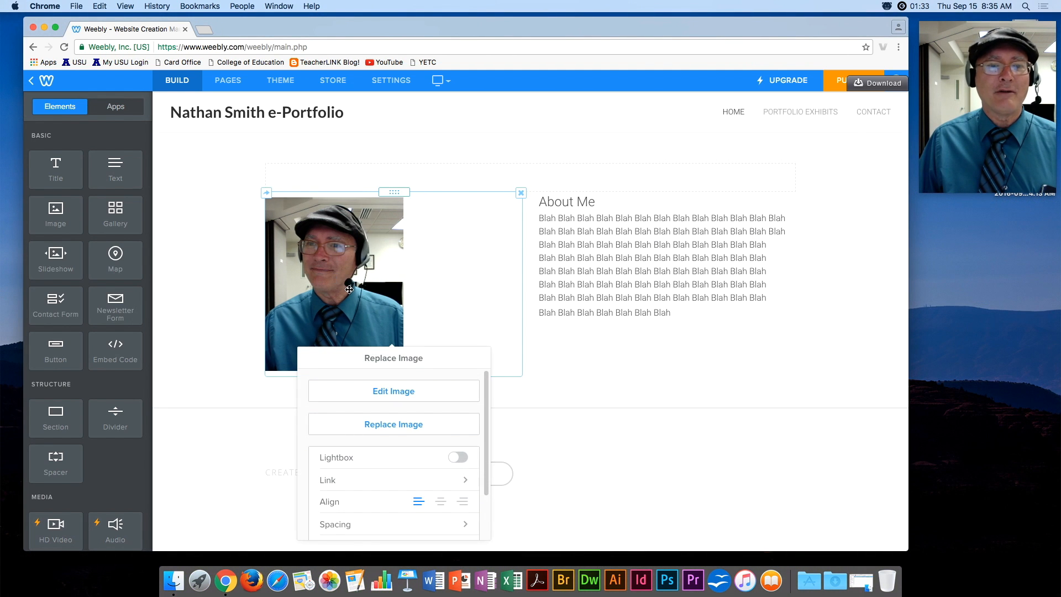
click(440, 502)
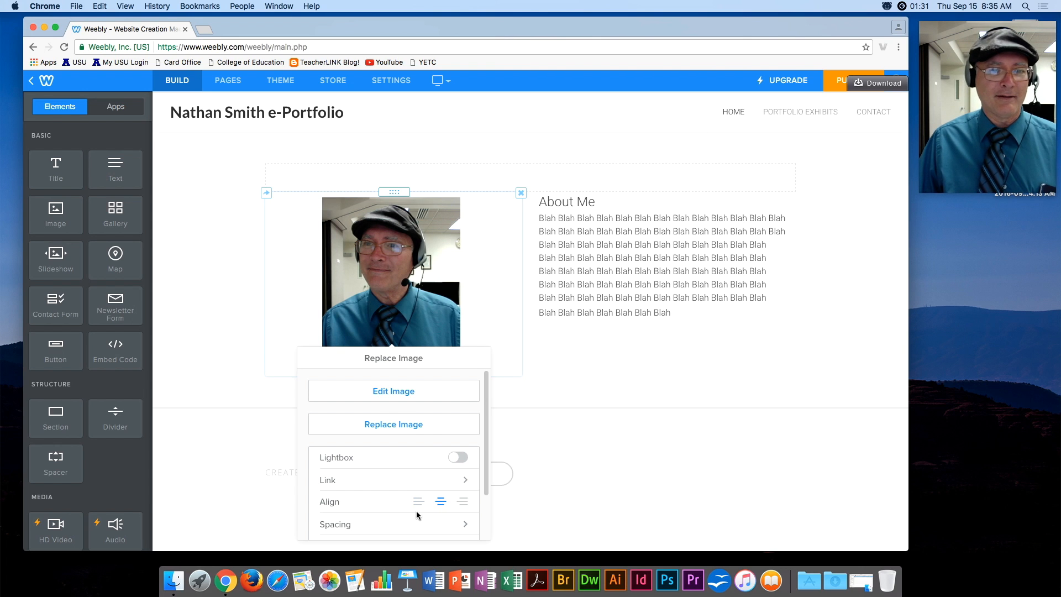
click(461, 459)
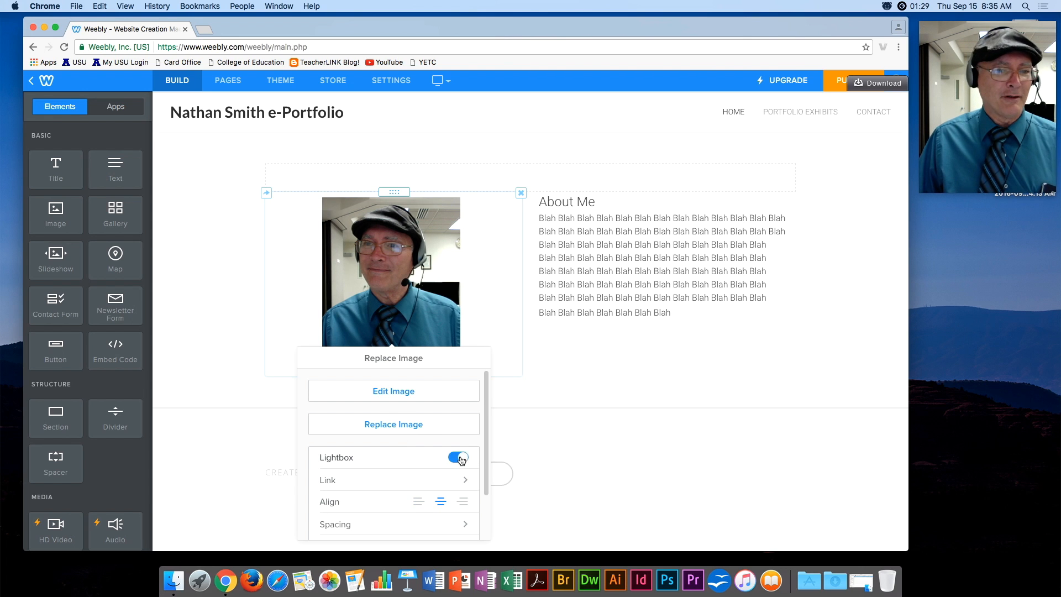
click(681, 423)
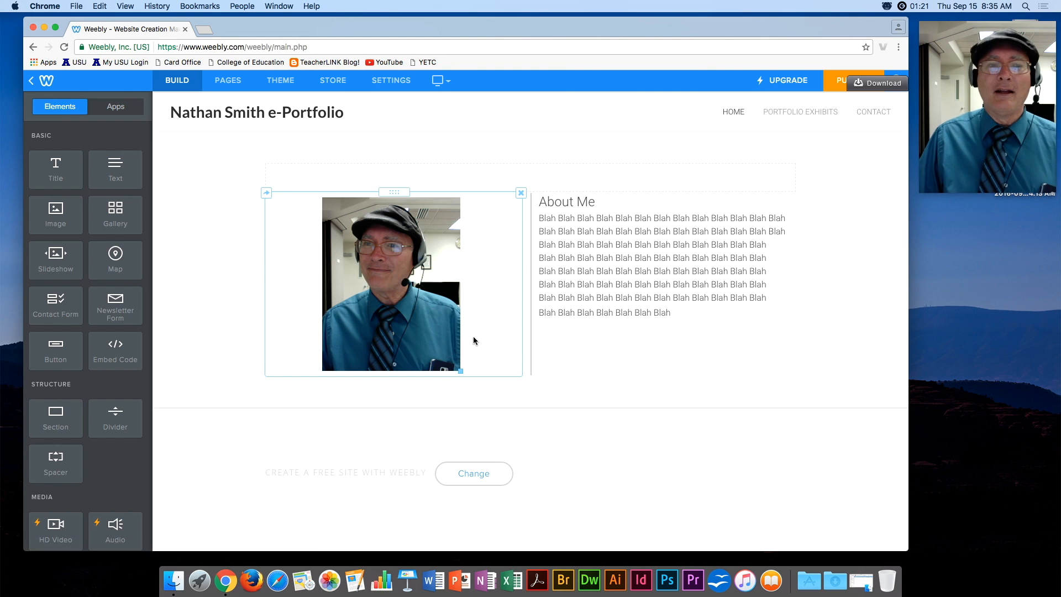
click(778, 115)
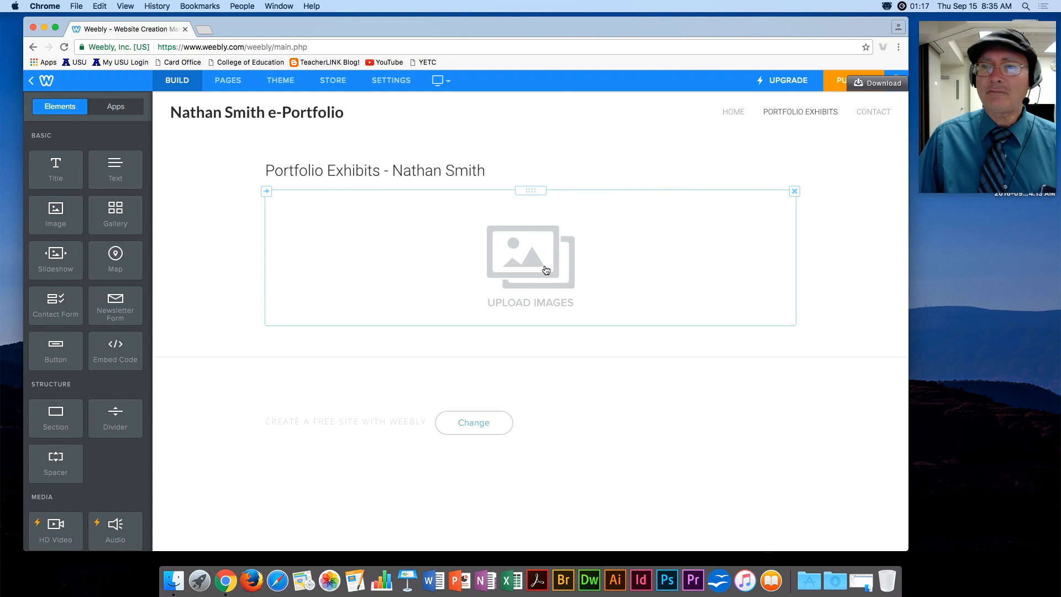
Upload Wallpaper 0001.jpg from the 2014 Desktop Wallpapers folder into the empty gallery.
click(538, 264)
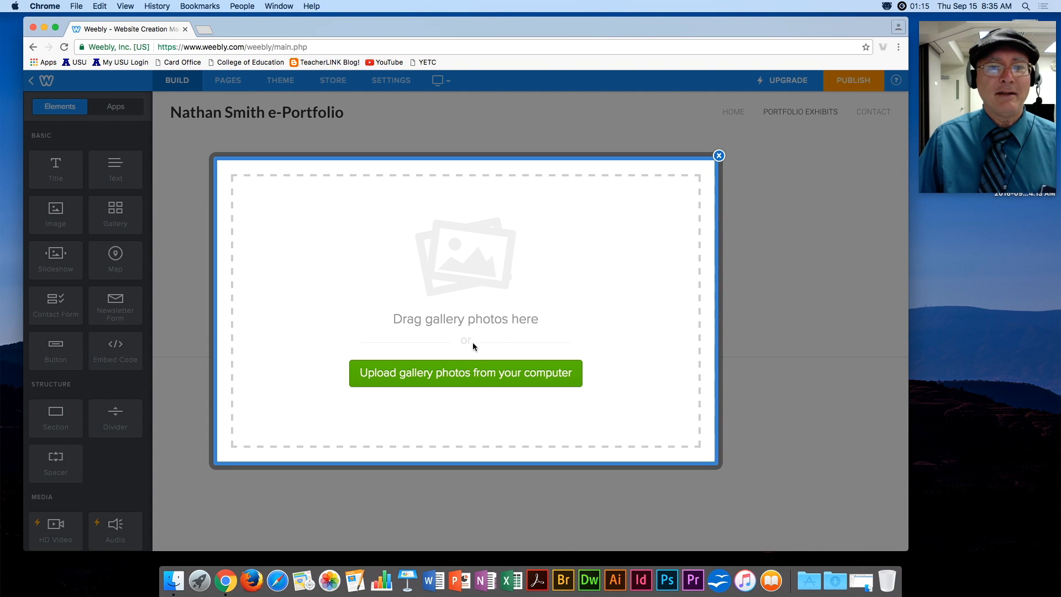
click(451, 376)
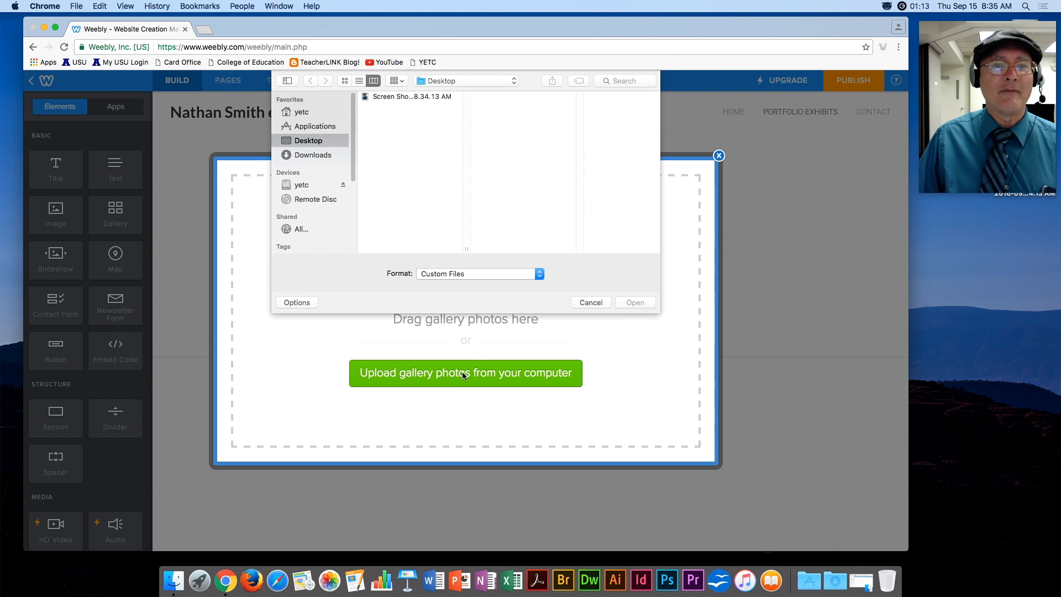
click(296, 111)
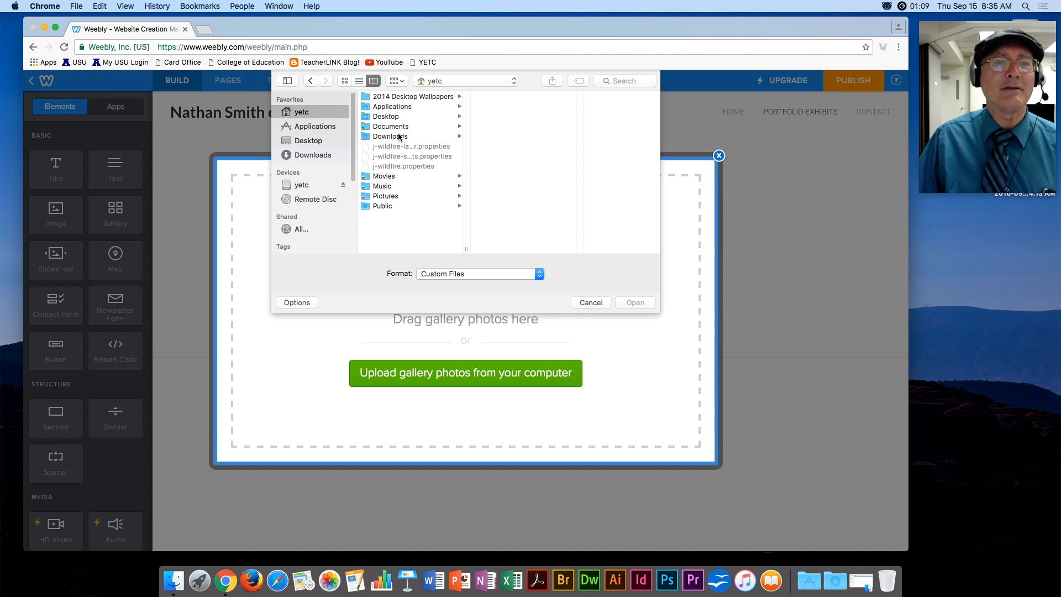
click(402, 97)
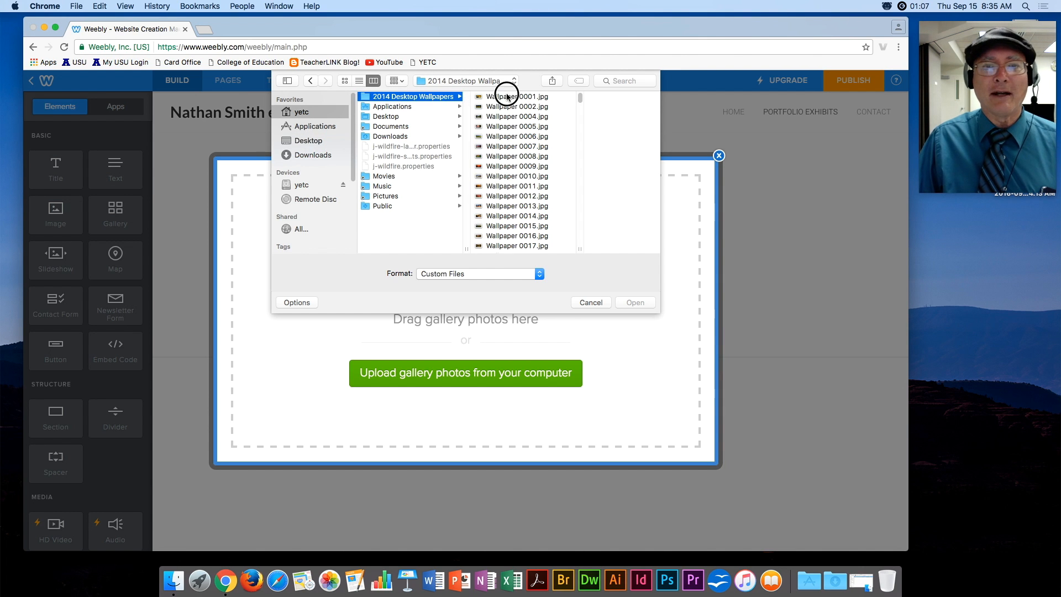
click(505, 95)
double_click(506, 98)
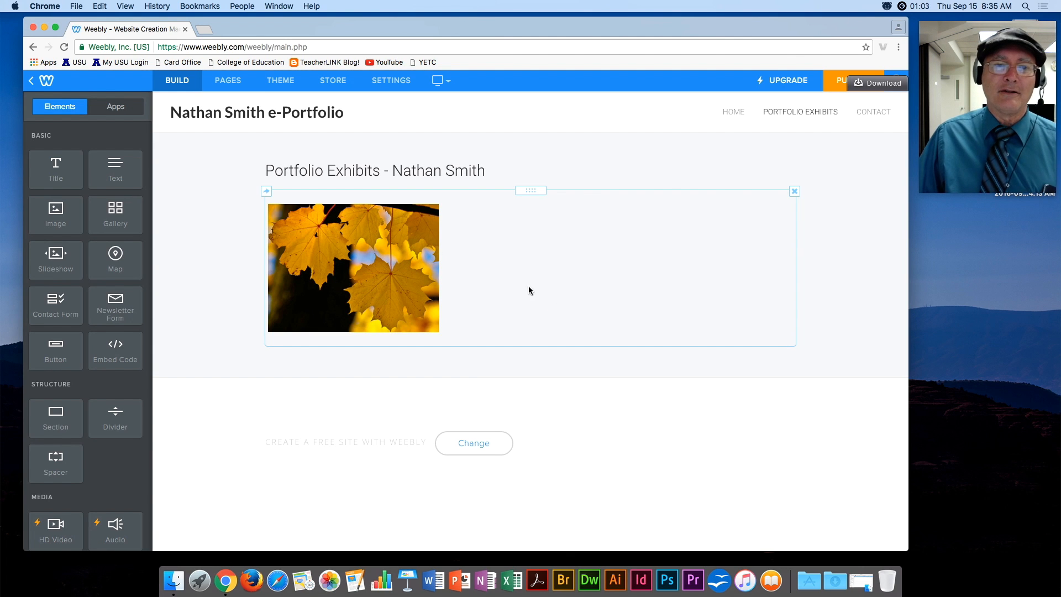
Set the gallery's advanced Image Ratio to None.
click(364, 287)
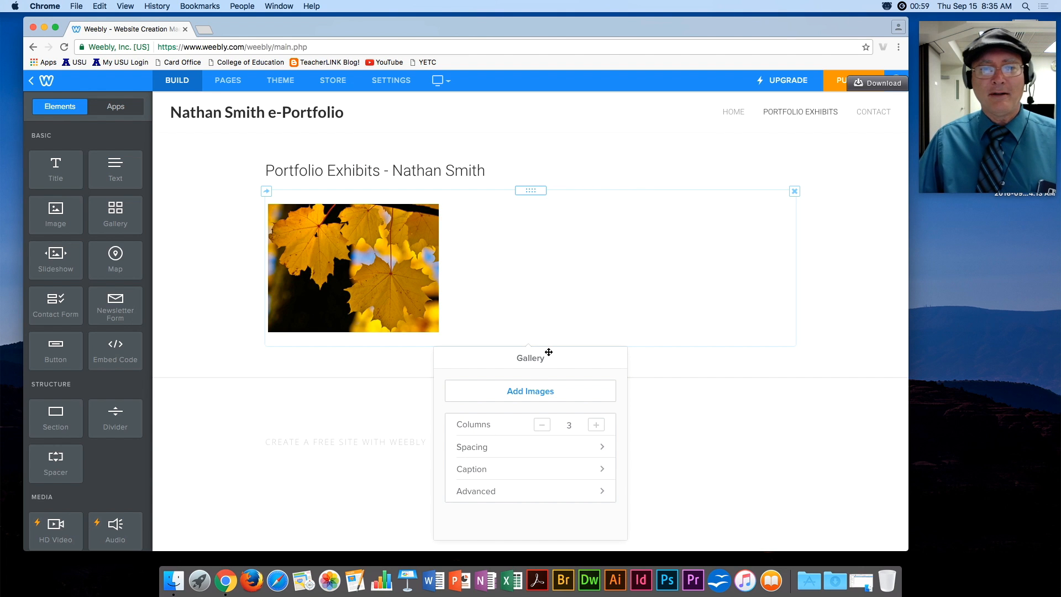
click(515, 494)
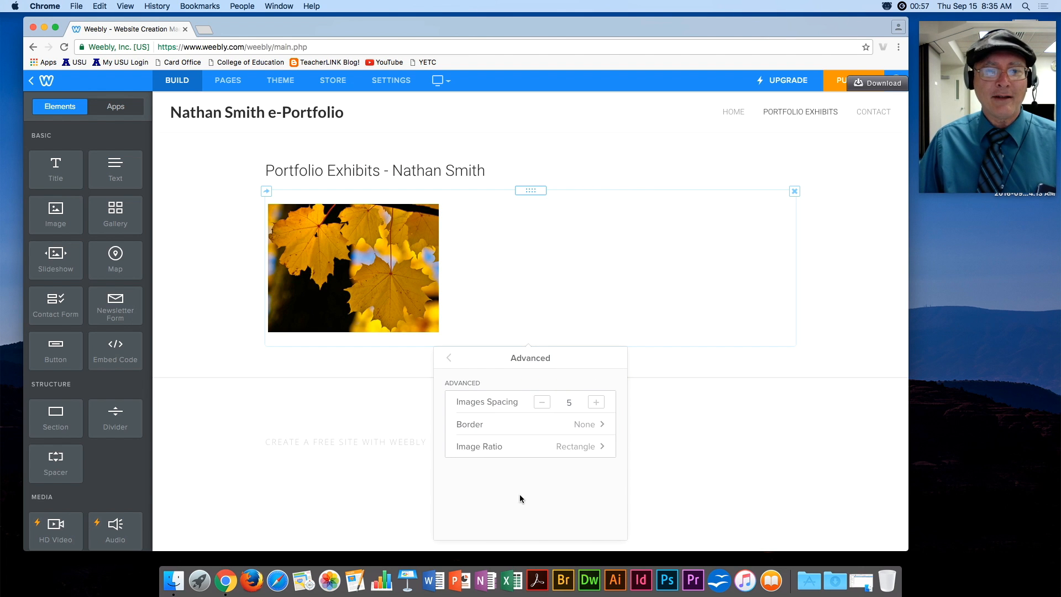
click(513, 448)
click(480, 405)
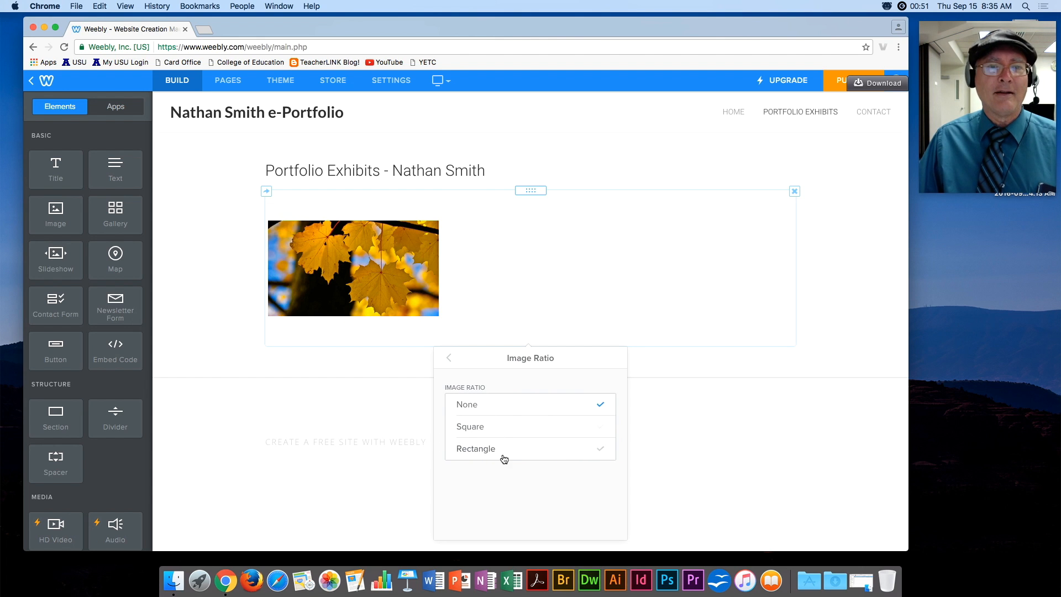
click(450, 360)
click(451, 365)
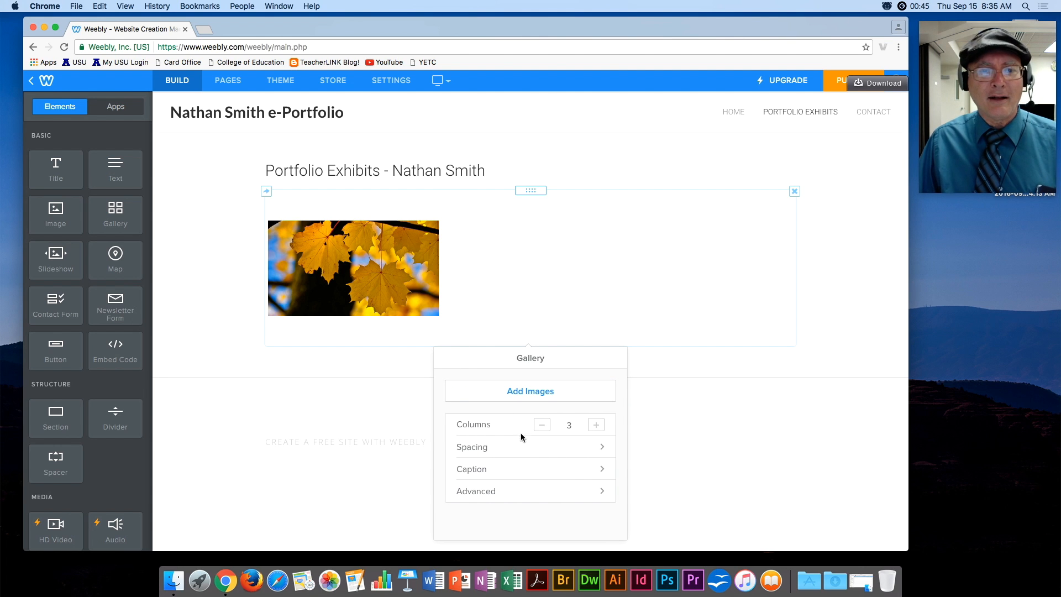
Set gallery captions to Partial lightbox thumbnails and show captions on hover.
click(502, 469)
click(498, 404)
click(500, 430)
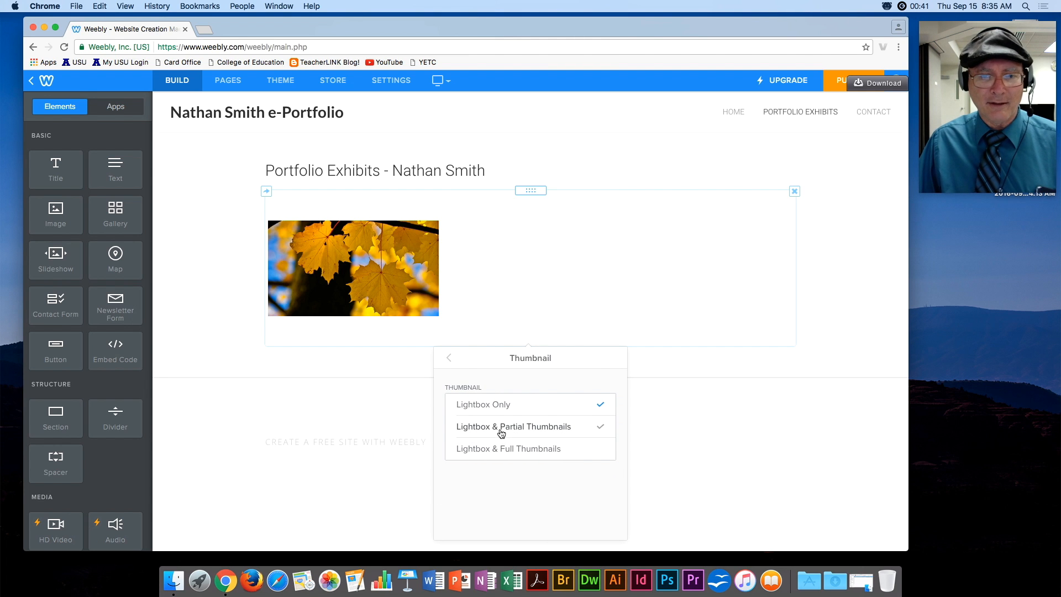
click(449, 359)
click(596, 425)
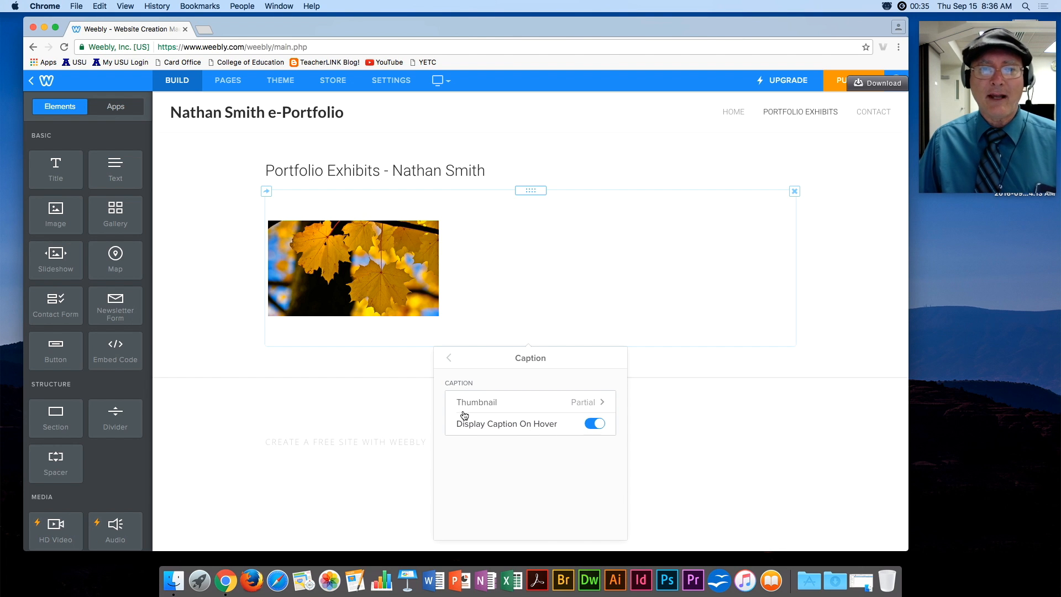
click(449, 360)
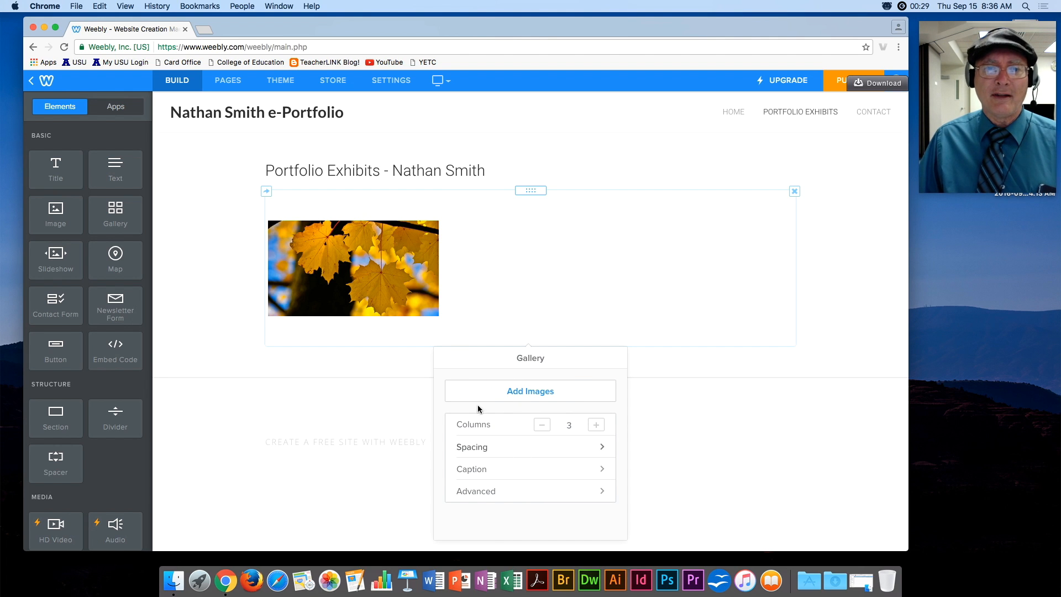
Give the leaf gallery image the caption 'Exhibit 1'.
click(366, 290)
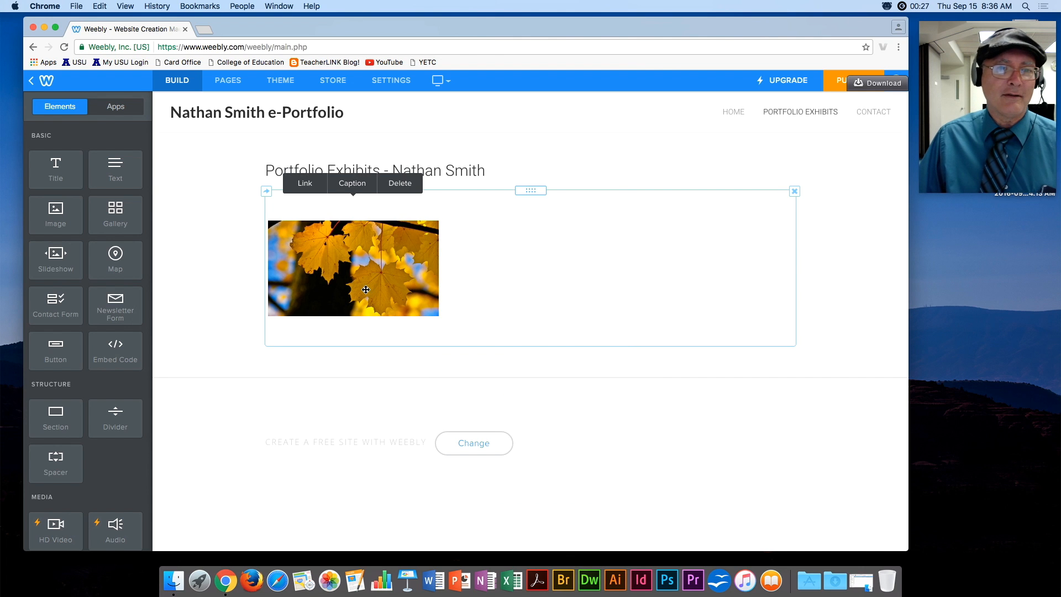
click(349, 185)
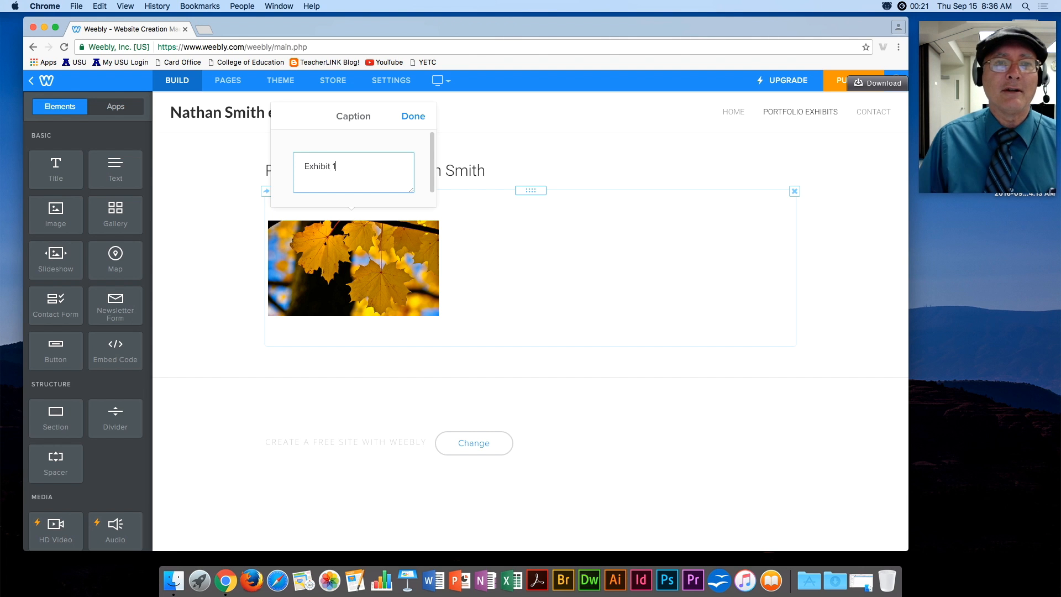
click(418, 110)
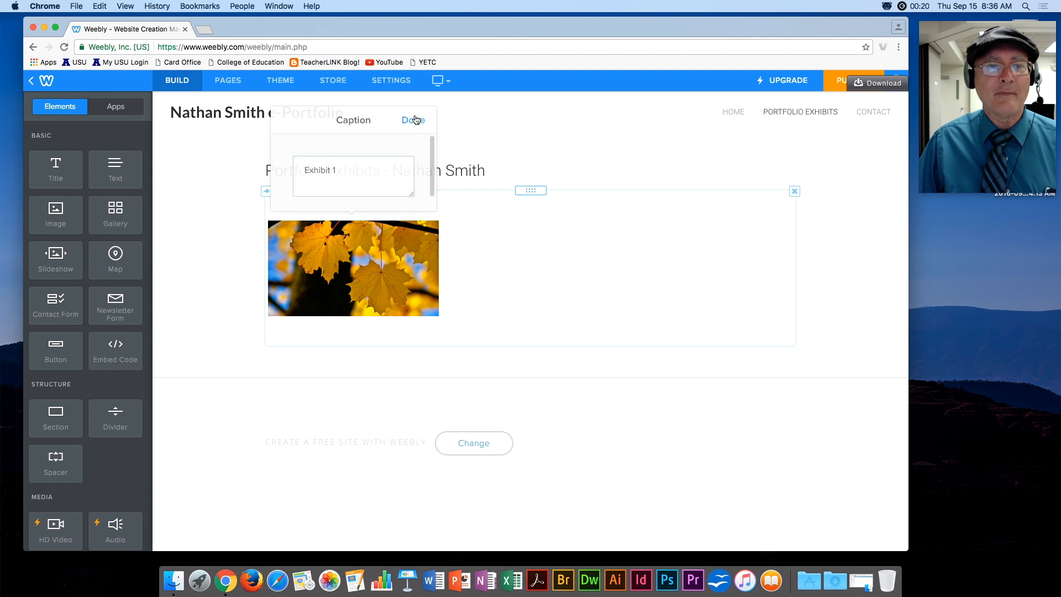
Link the leaf image to the Exhibit 1 standard page, then open the page settings.
click(332, 260)
click(305, 184)
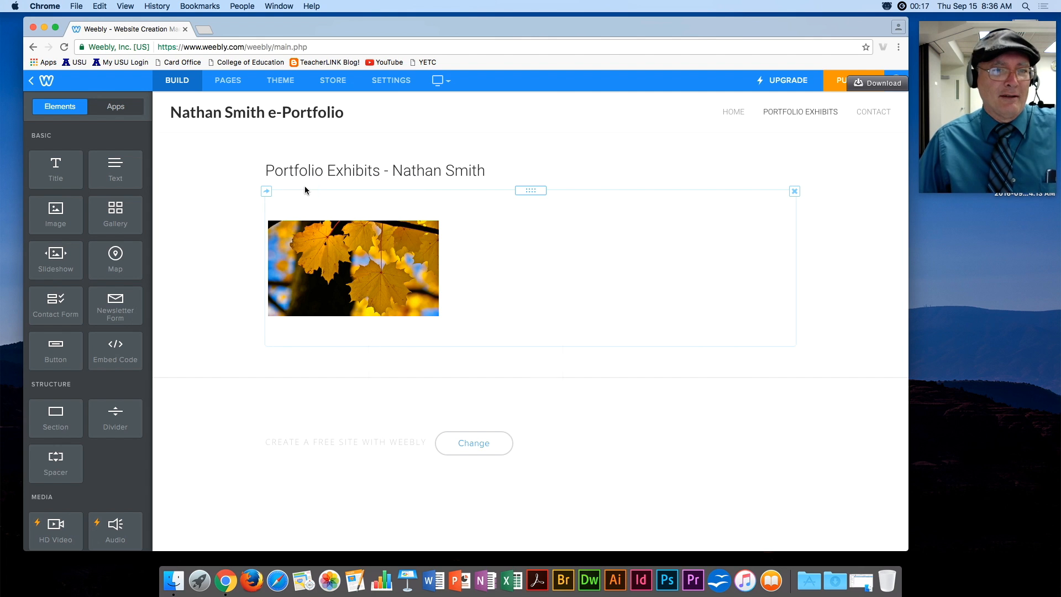
click(407, 274)
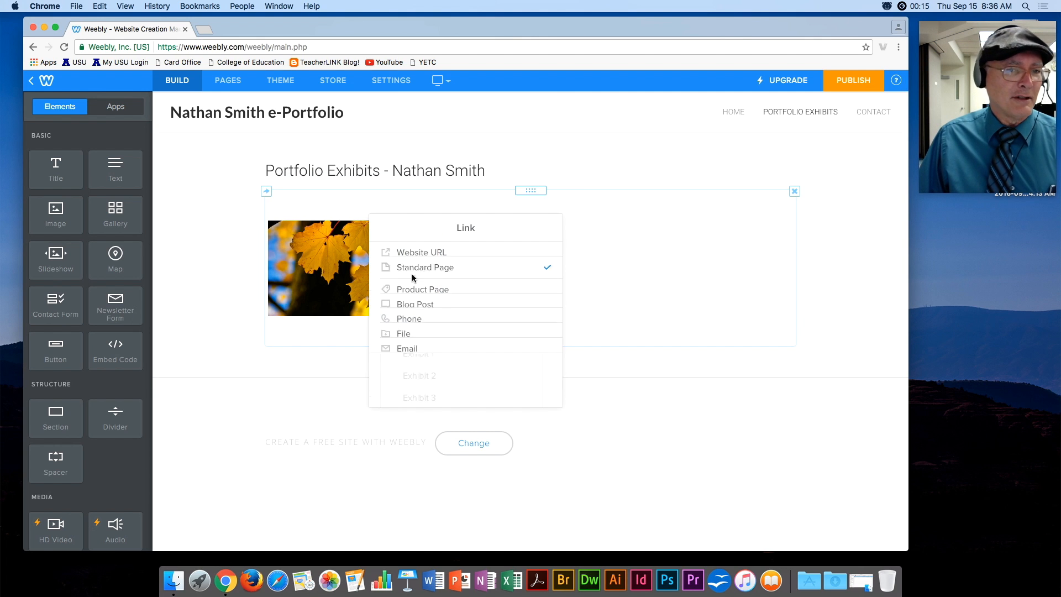
click(423, 356)
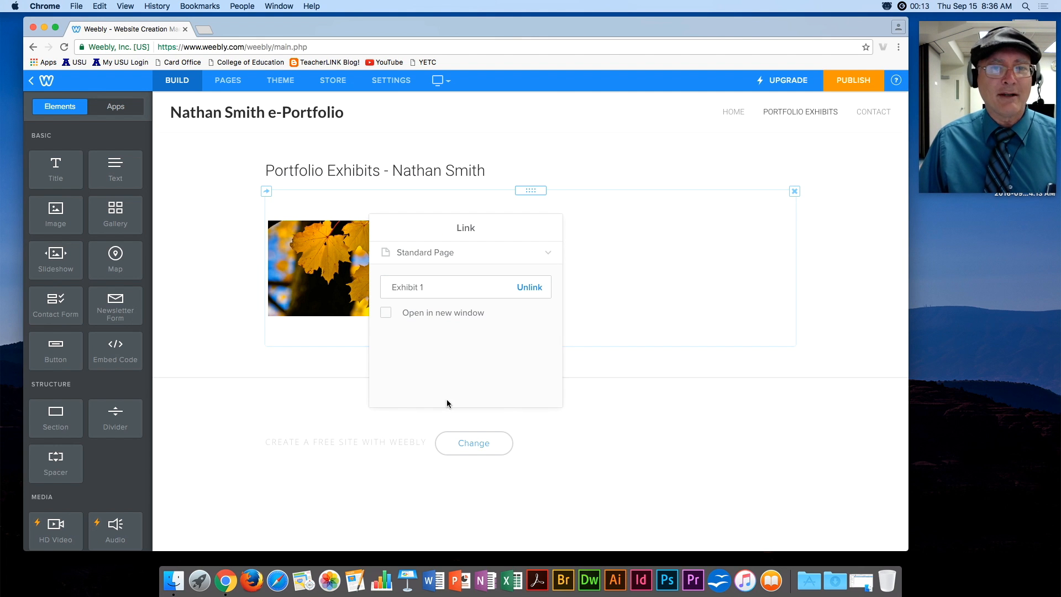
click(245, 324)
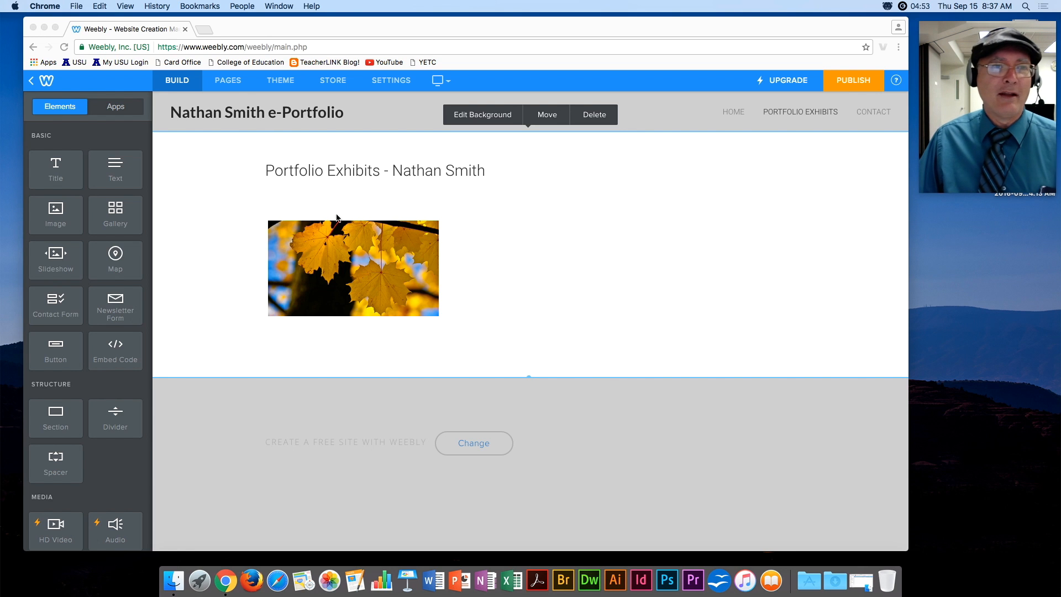
click(238, 87)
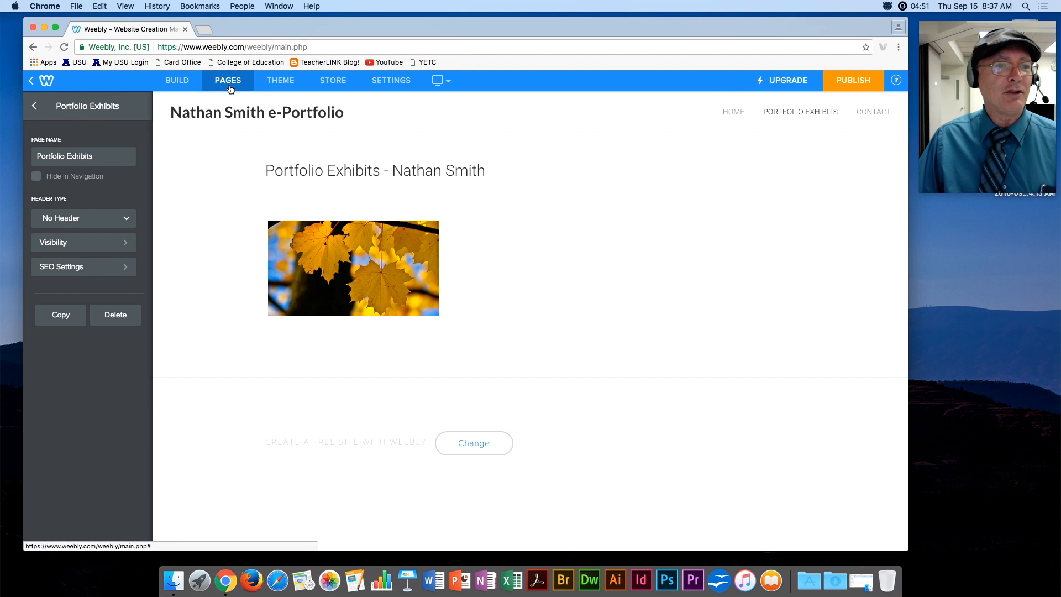
On the Exhibit 1 page, add the title 'Exhibit 1 - Camera Raw' with an image block below.
click(37, 109)
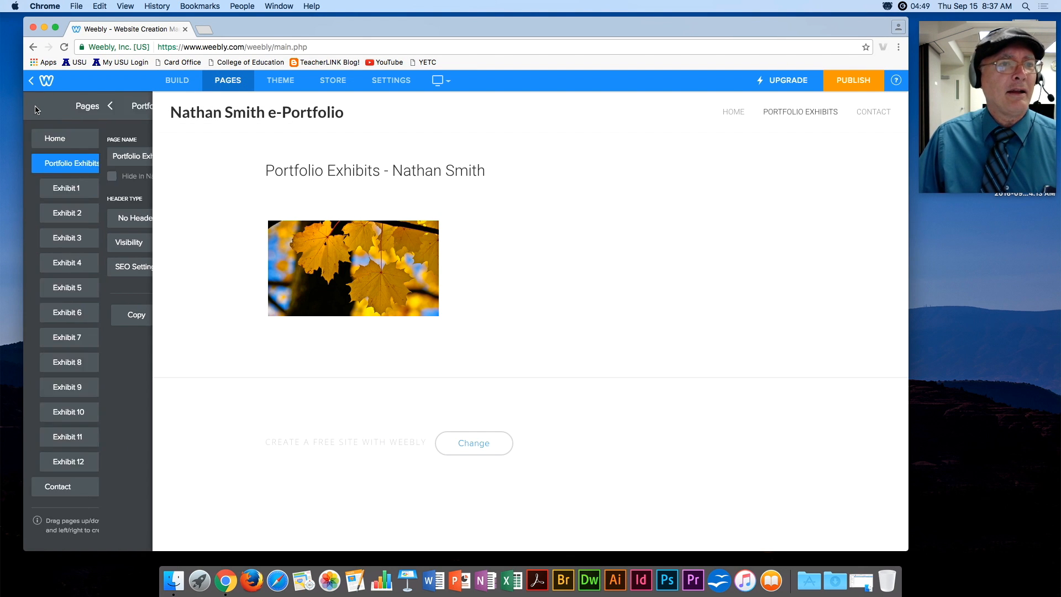
click(70, 195)
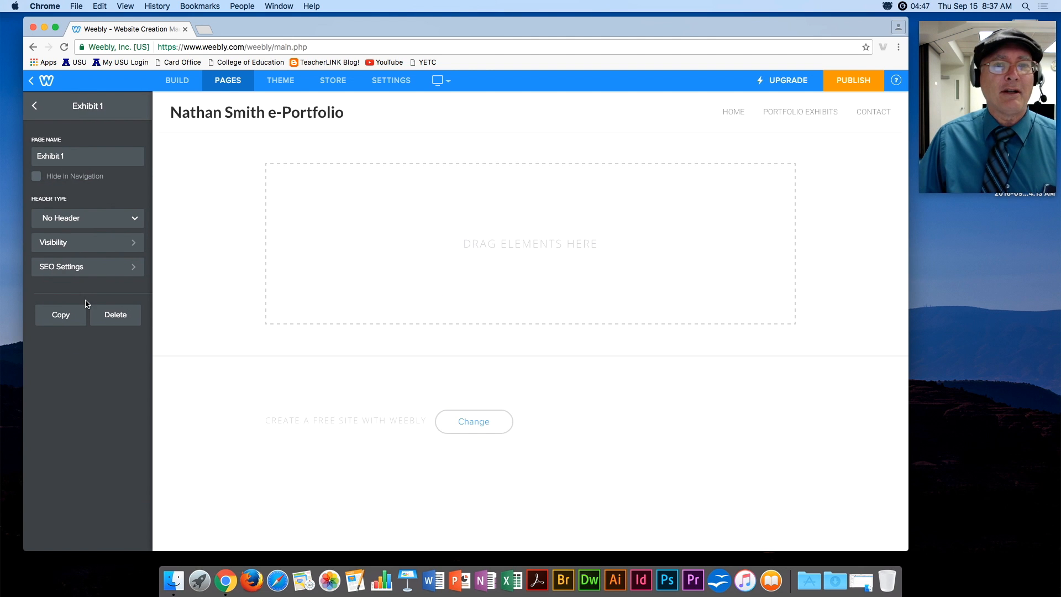
click(176, 80)
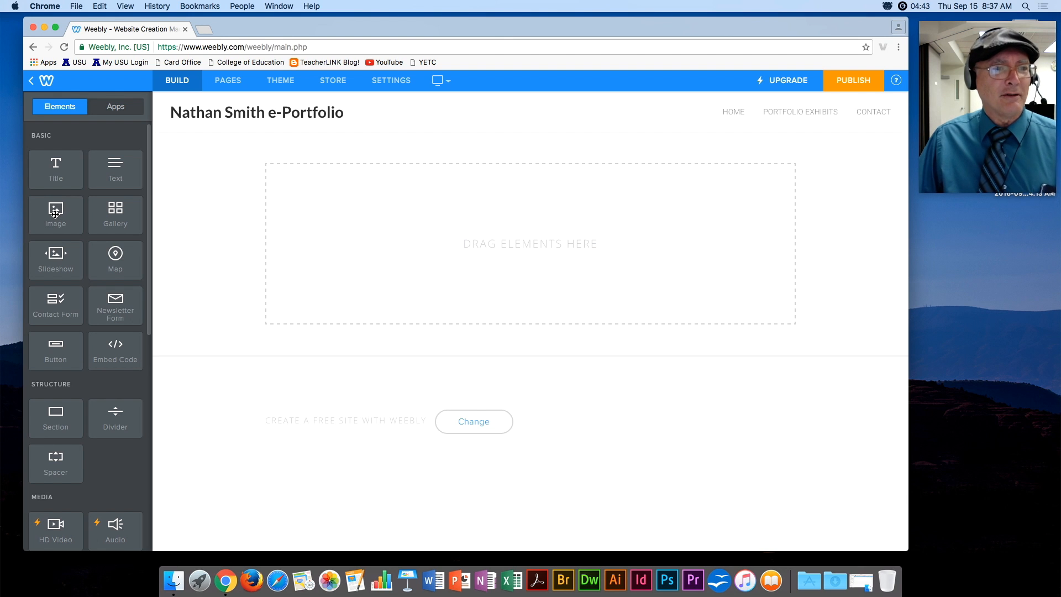
drag(352, 176, 382, 188)
click(354, 174)
text(Exhibit 1 - Camera Raw)
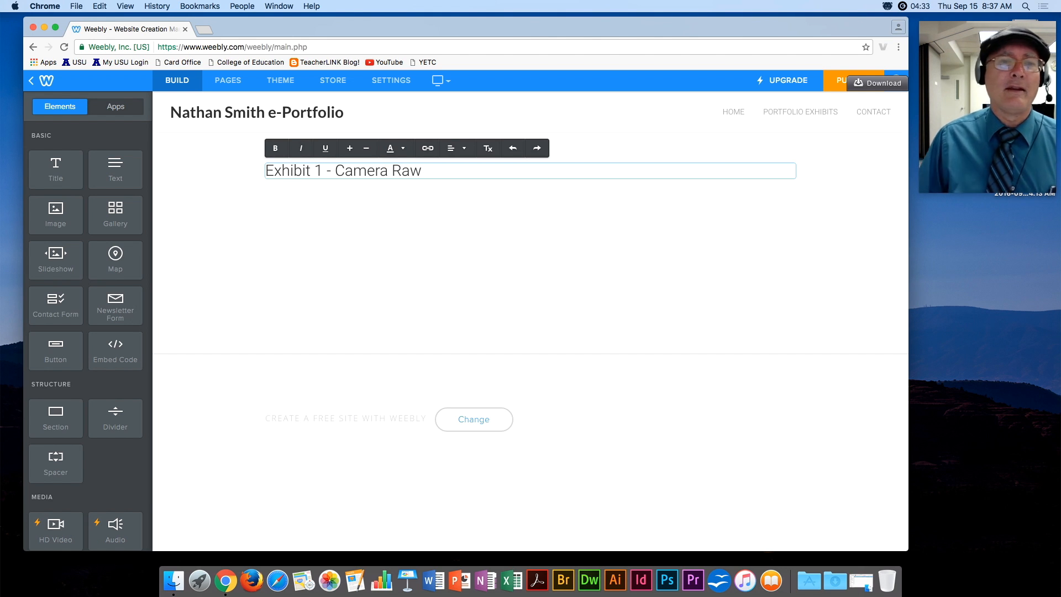
drag(56, 214, 467, 212)
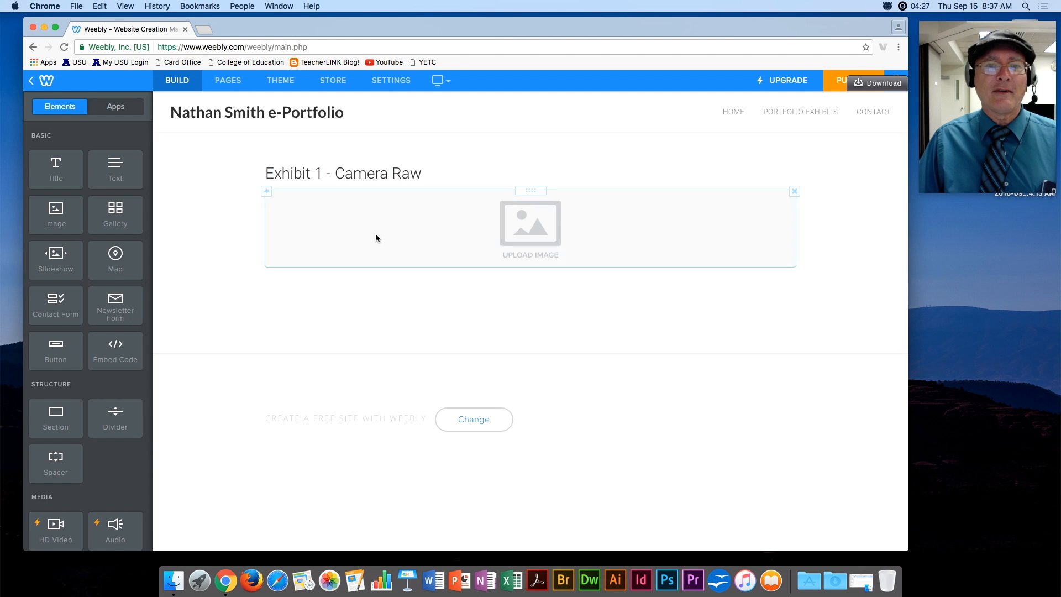
Upload Wallpaper 0001.jpg, the yellow leaf photo, into the Exhibit 1 image block.
click(518, 232)
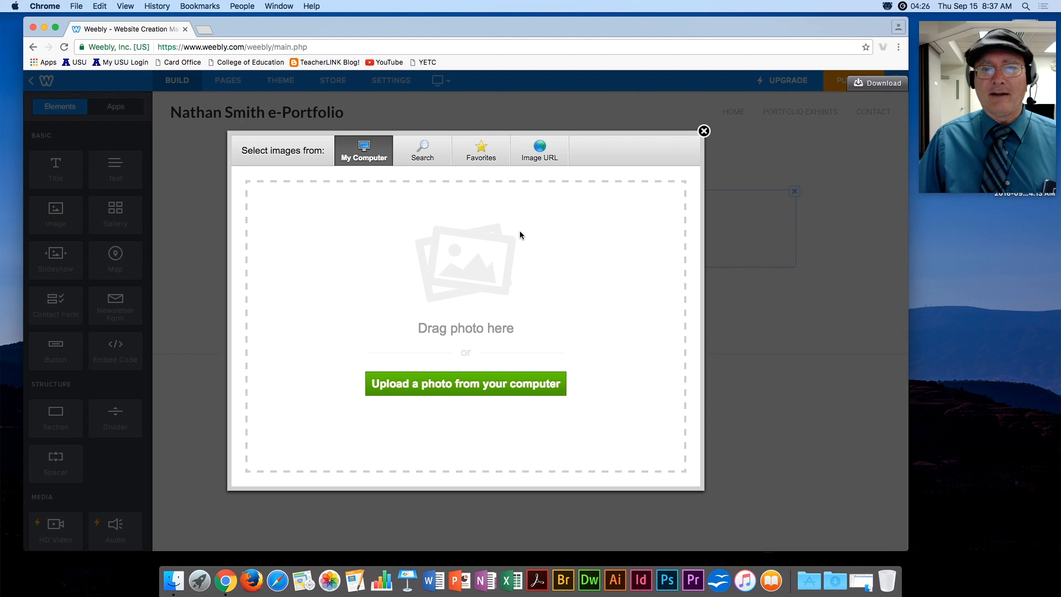
click(484, 381)
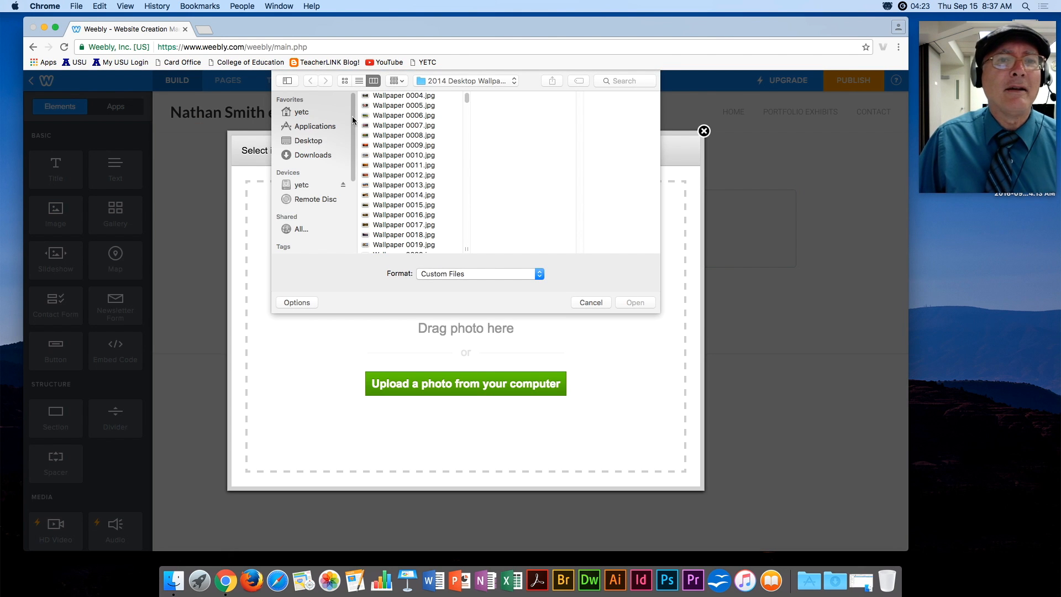
click(402, 96)
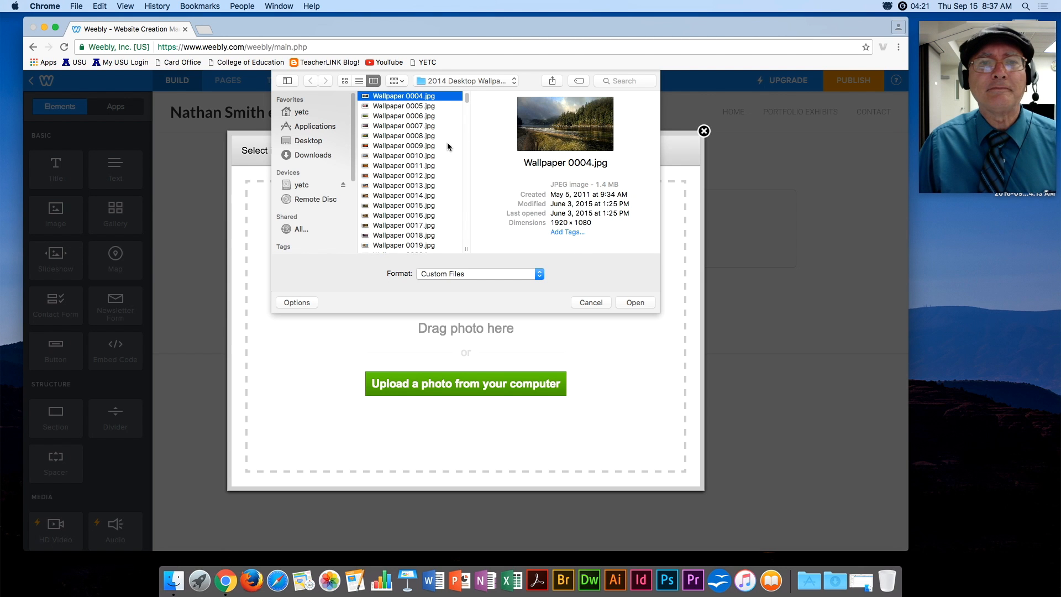
scroll(447, 142, up, 2)
click(404, 96)
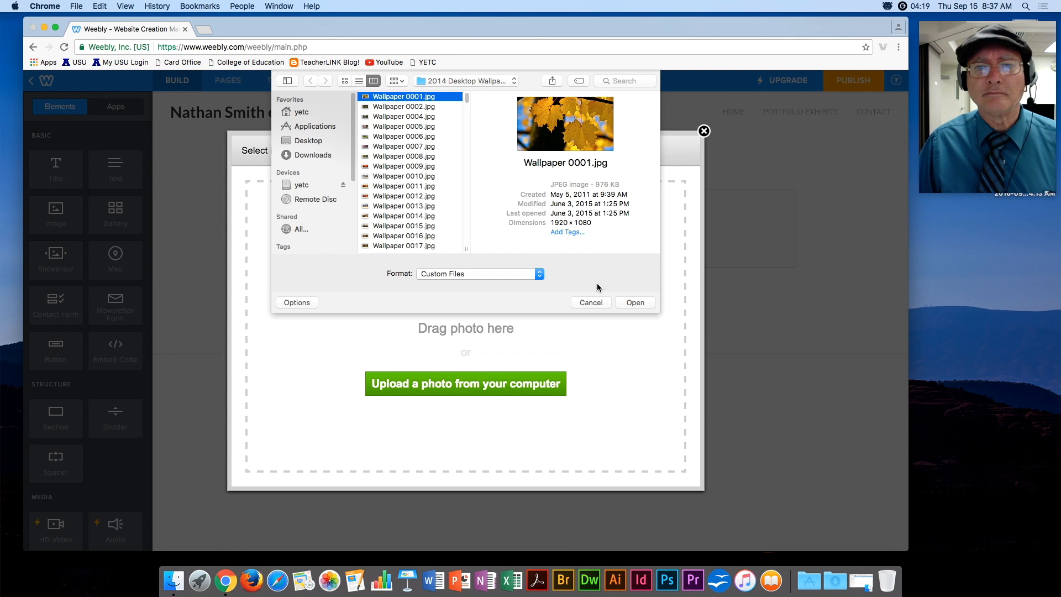
click(634, 302)
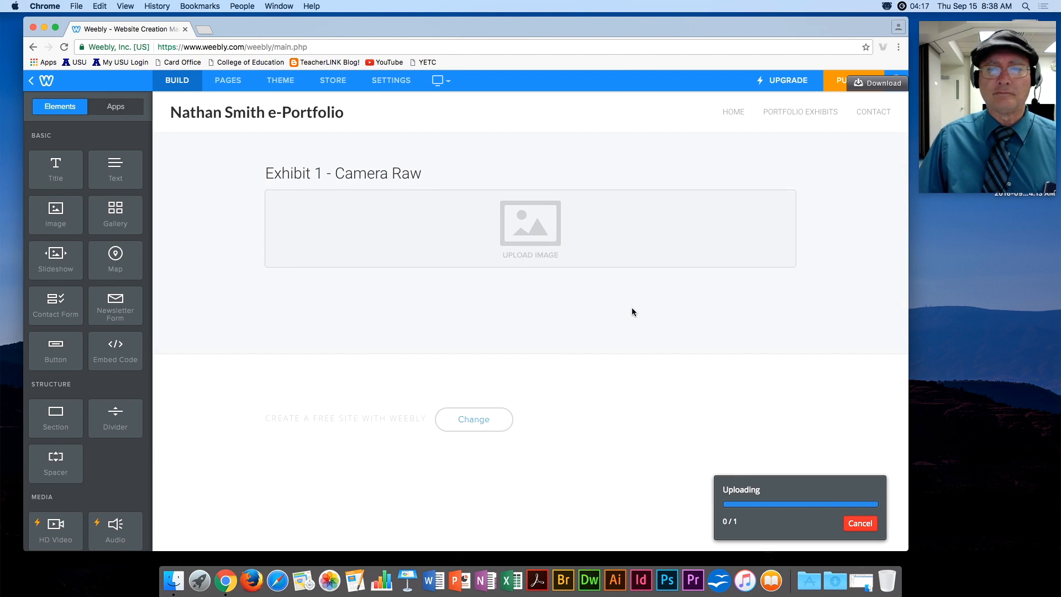
Switch on Lightbox for the leaf photo.
scroll(764, 282, down, 2)
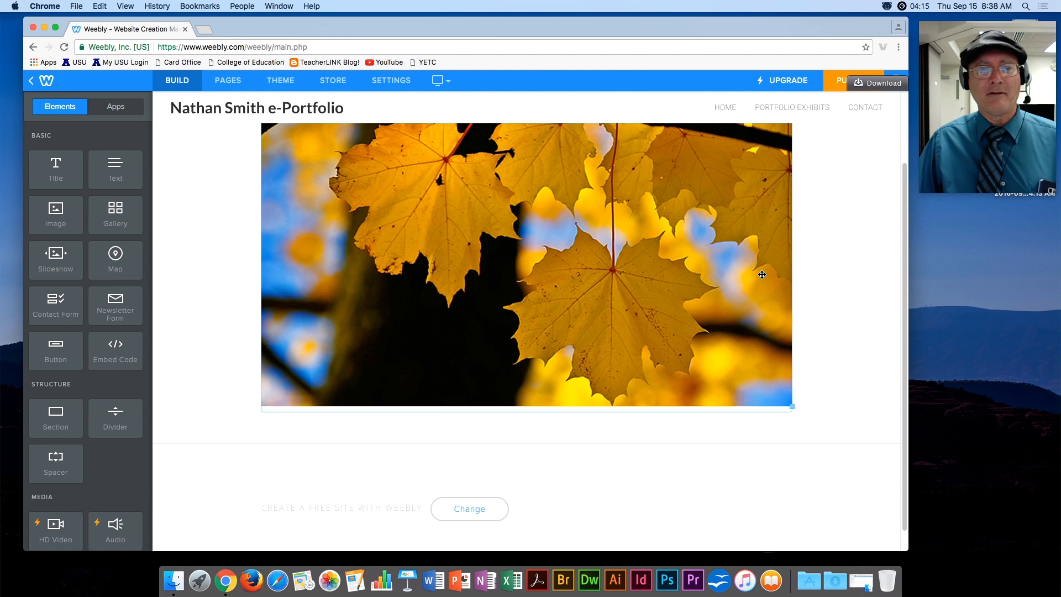
click(567, 264)
click(591, 458)
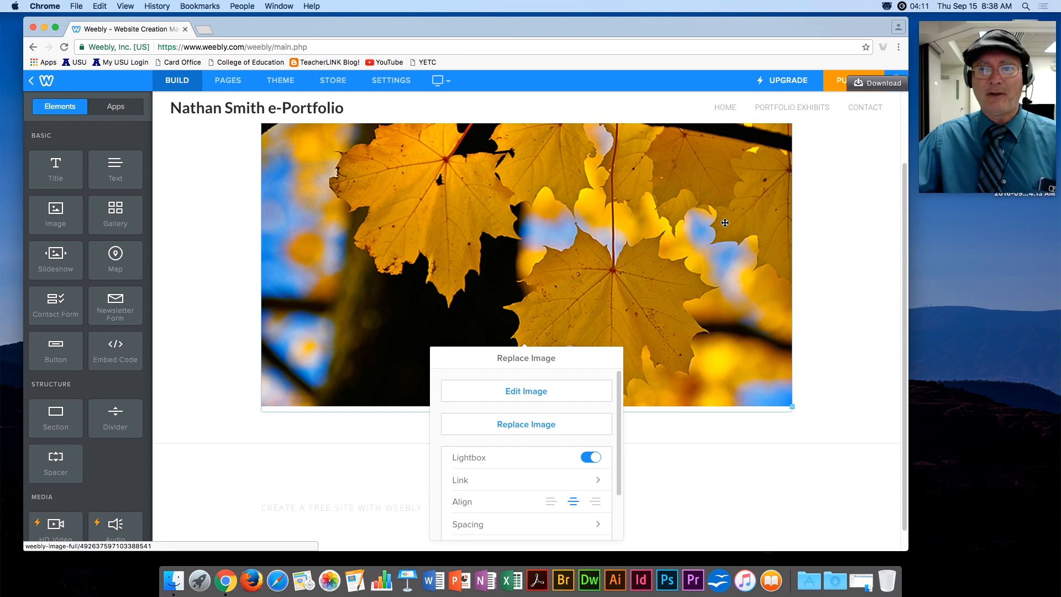
click(796, 210)
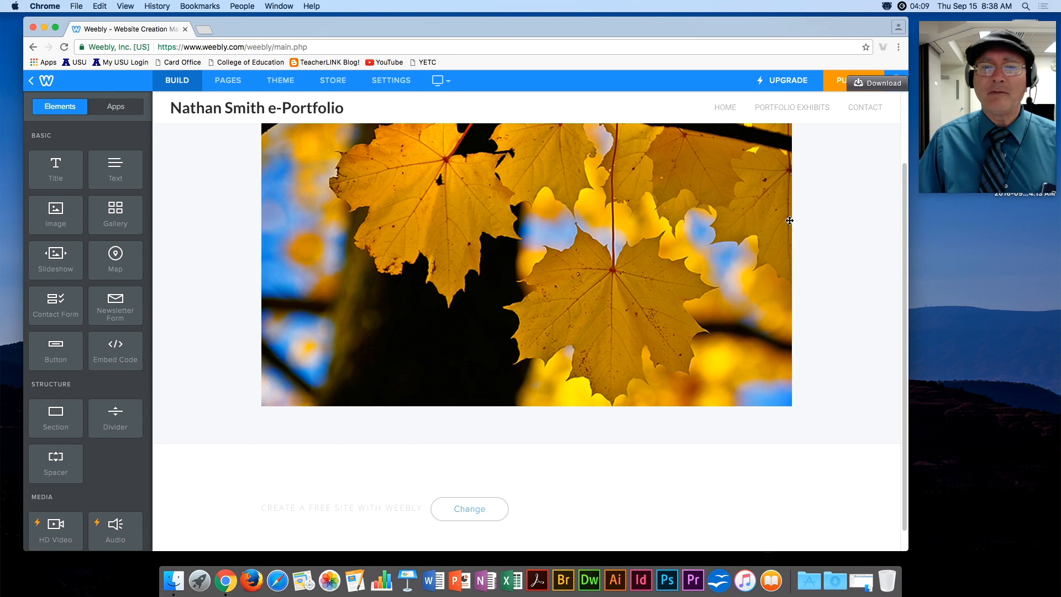
Add a text block under the leaf photo with a bold 'Design Thoughts:' heading.
drag(119, 163, 505, 421)
click(306, 417)
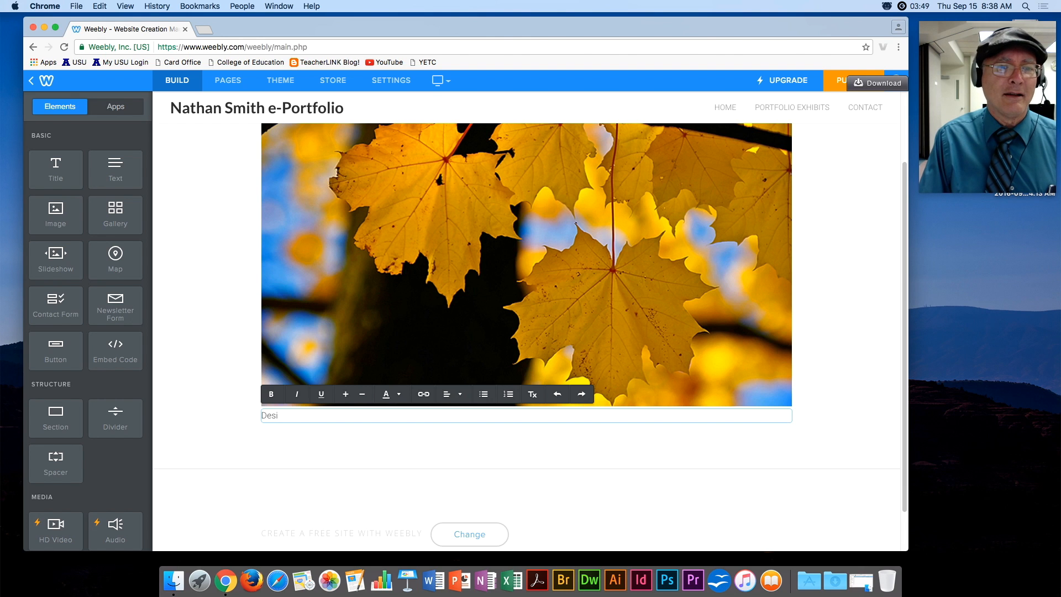
text(oughts:)
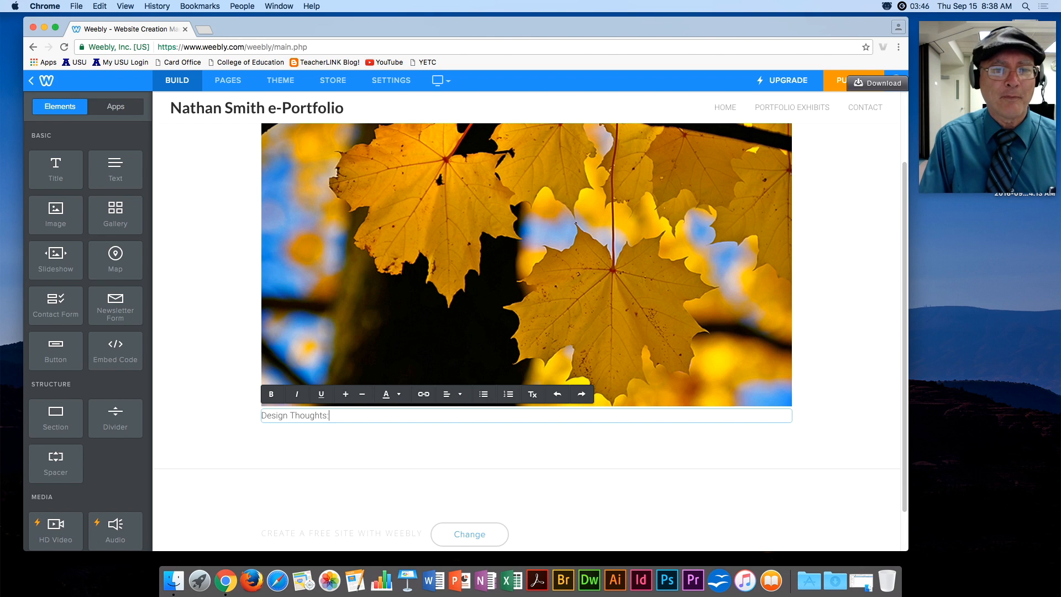
key(Return)
click(332, 416)
drag(333, 416, 253, 413)
click(270, 393)
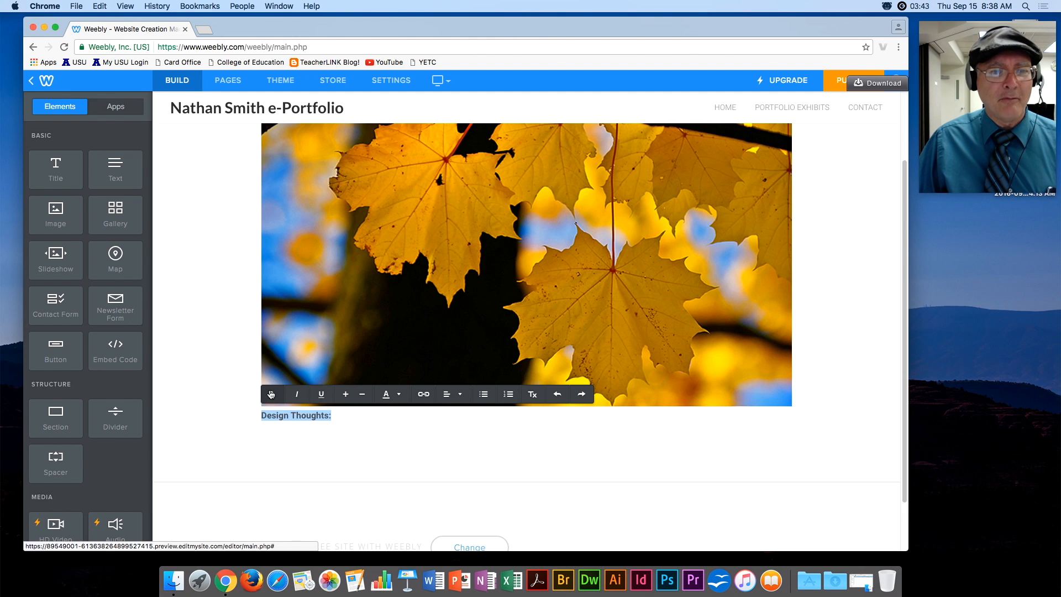
click(286, 424)
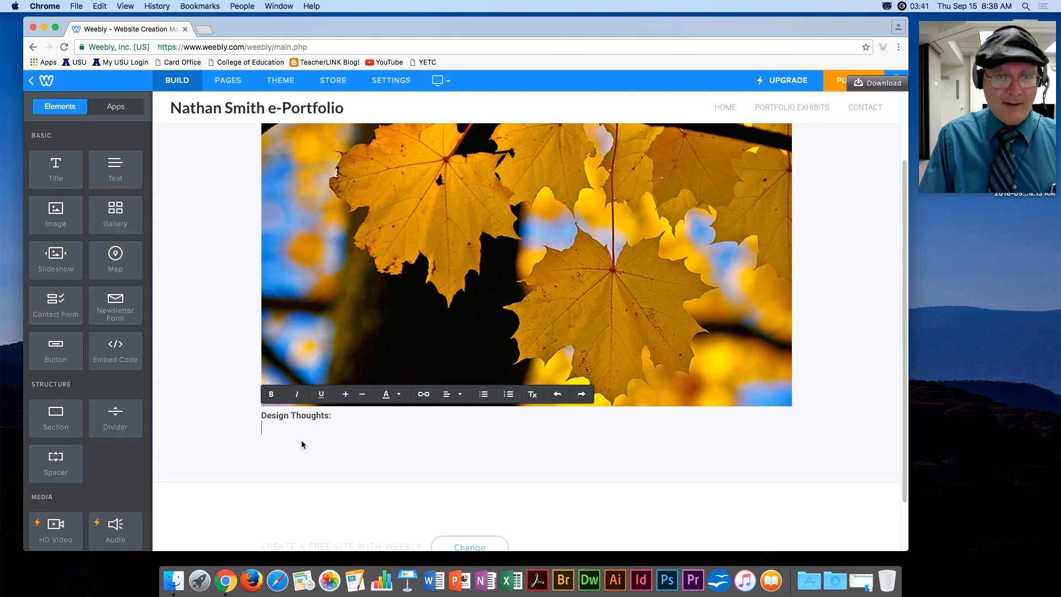
Write the note that the main leaf falls on the gridline for the rule of thirds.
text(I dec)
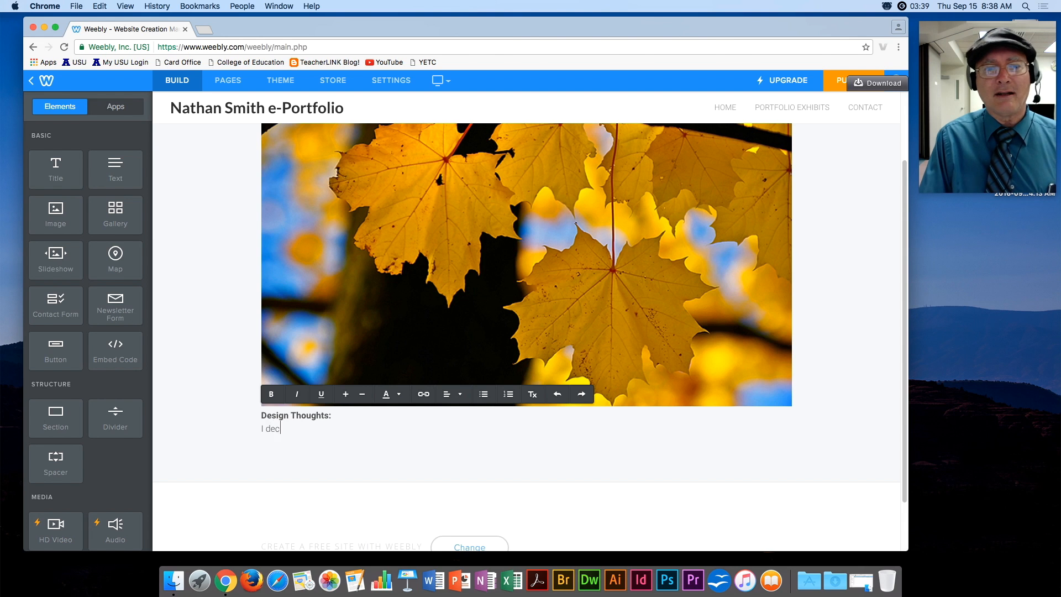
text(ided that the main lea)
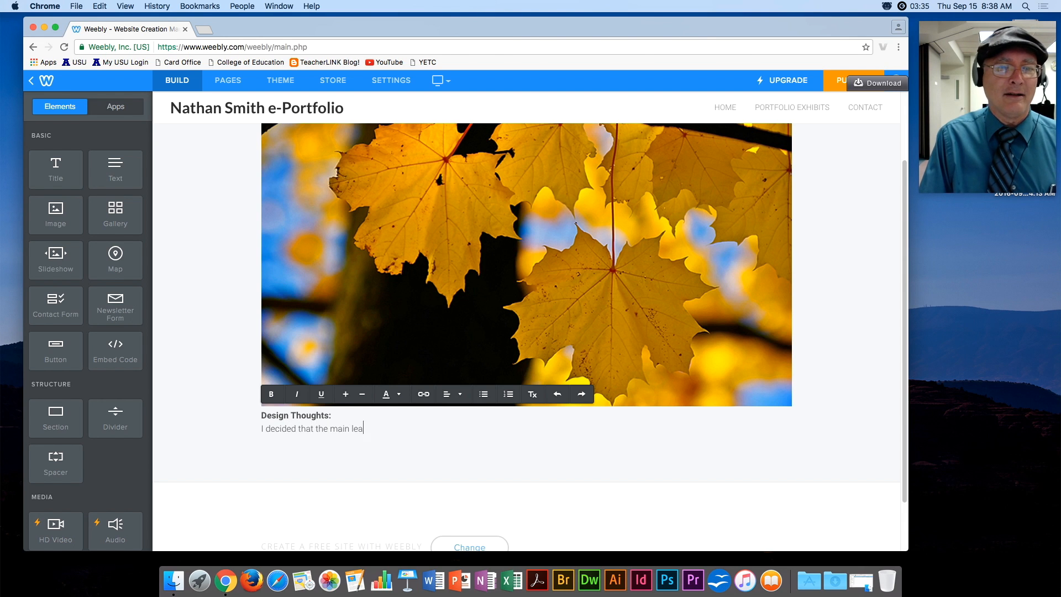
text(f should fall into the grid)
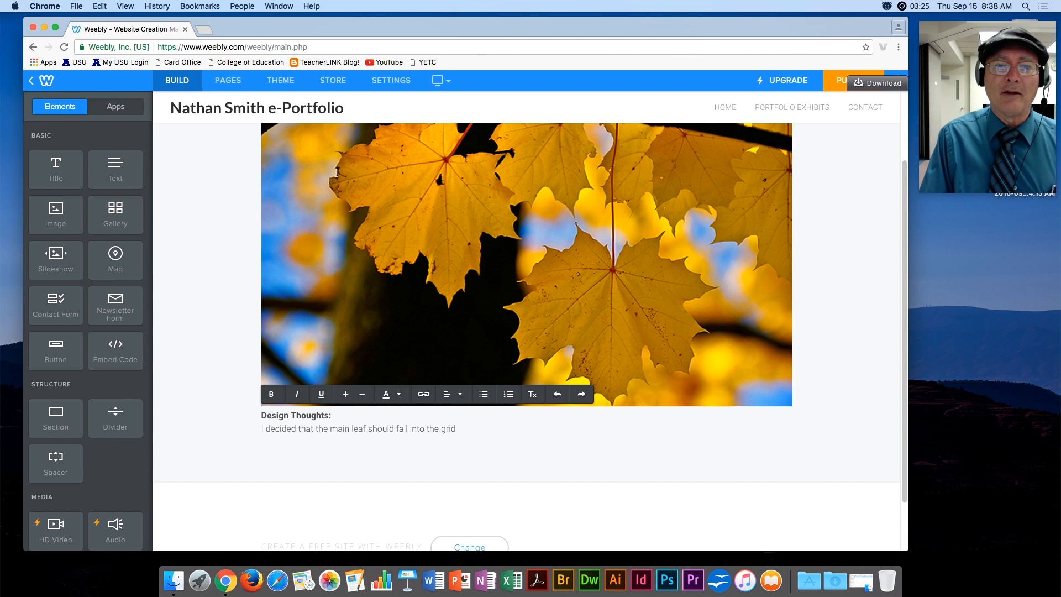
text(ne)
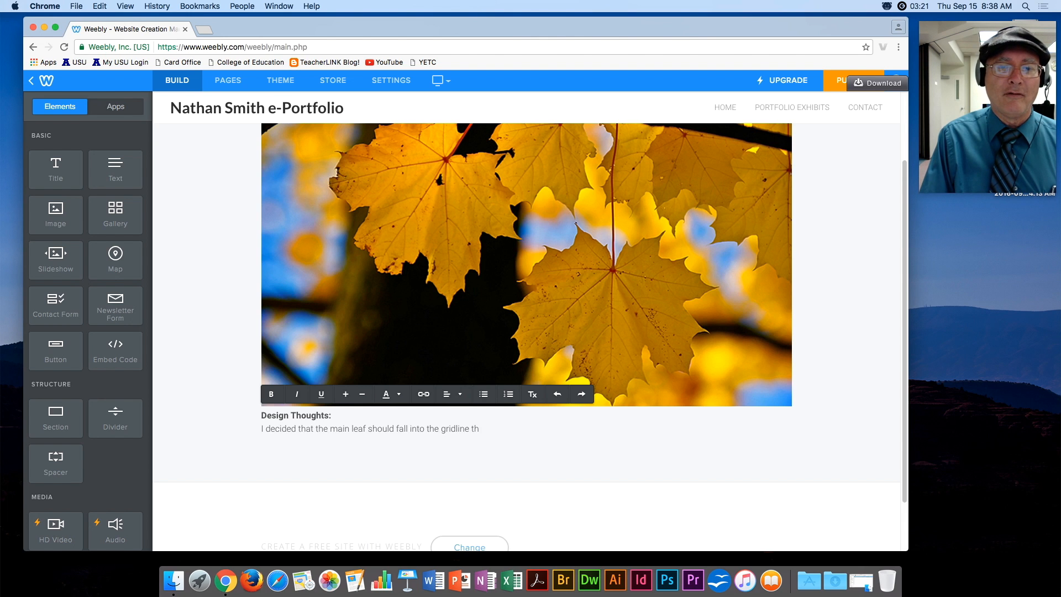
text( for the rule )
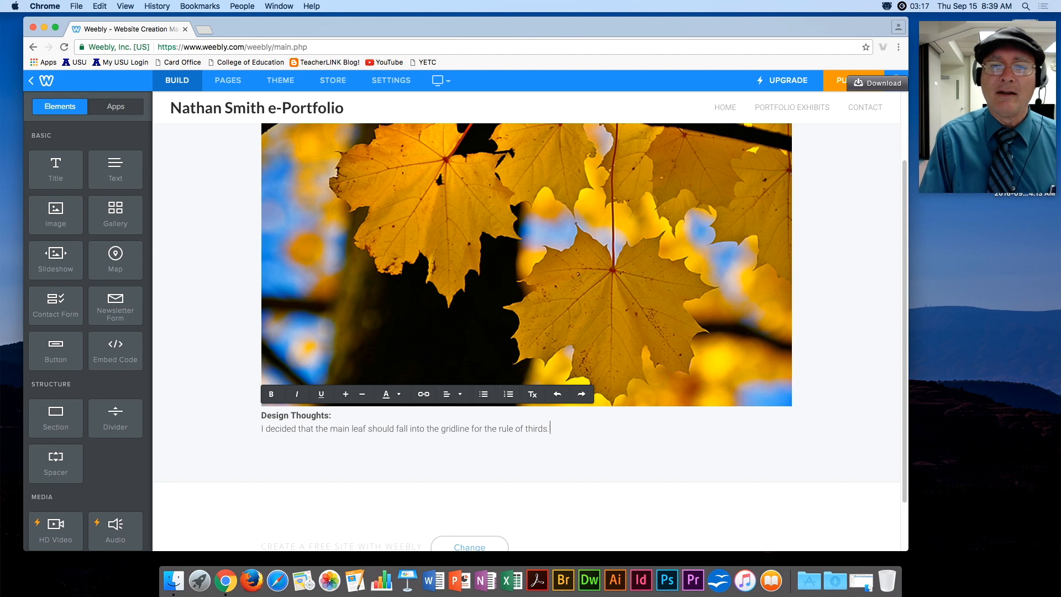
text(of thirds.)
key(Return)
key(Return)
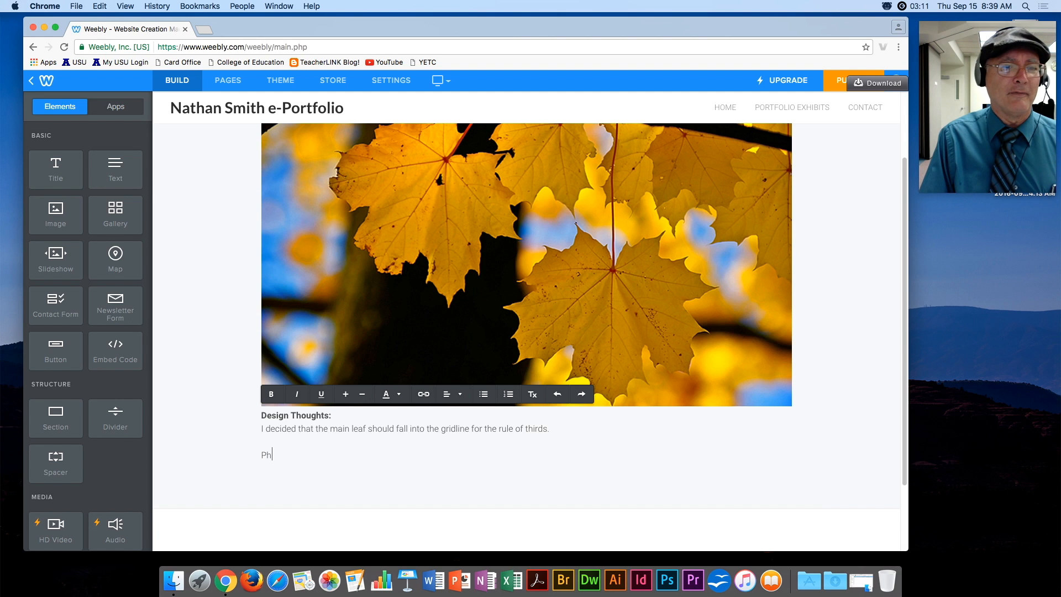
Add a bold 'How I did this in Camera Raw:' heading below the note.
text(Photoshop)
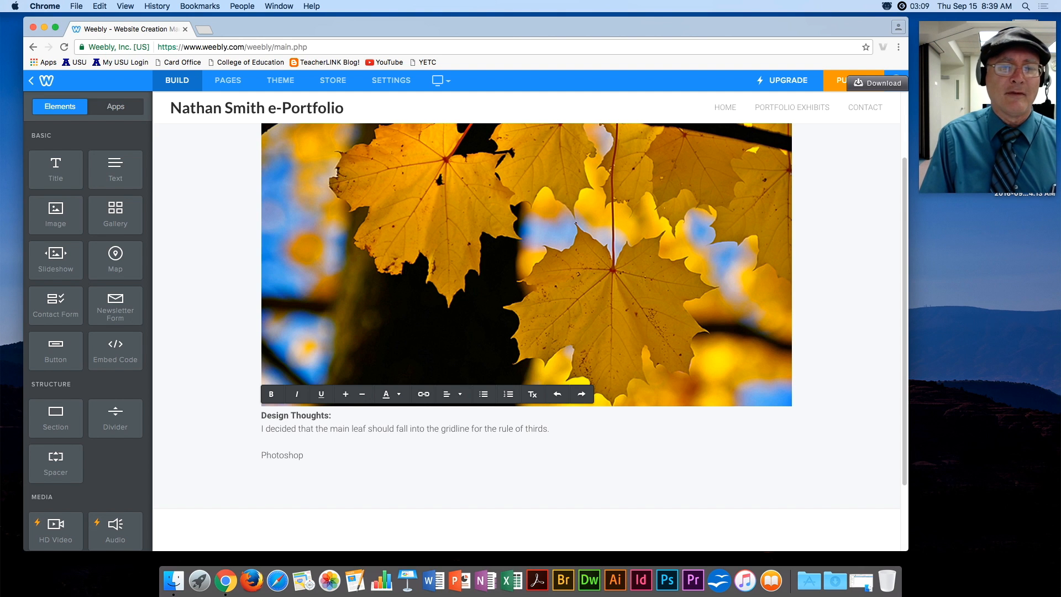
key(BackSpace)
key(BackSpace)
key(BackSpace)
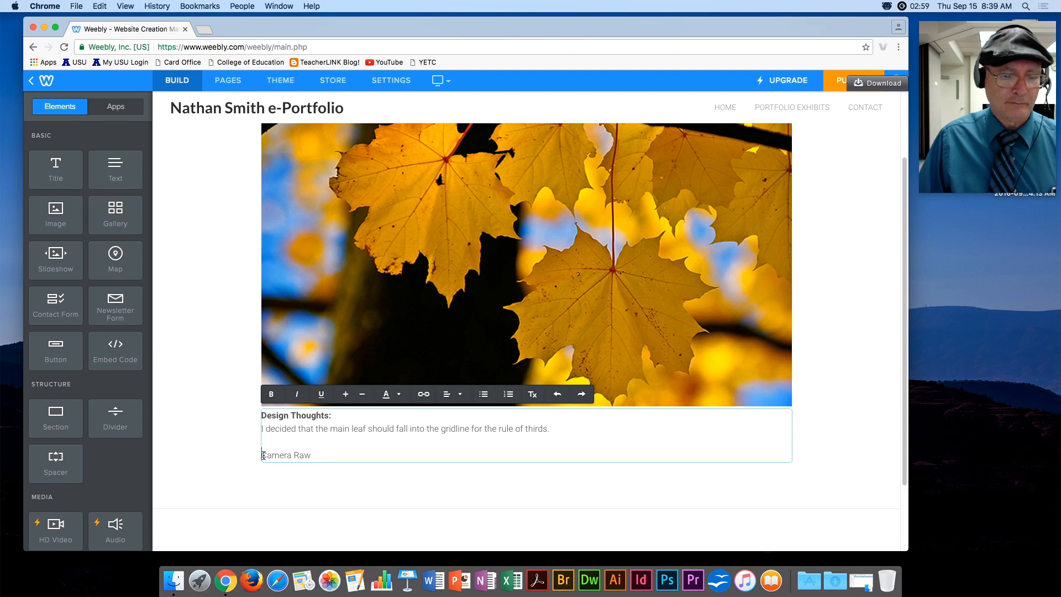
text(How I did th)
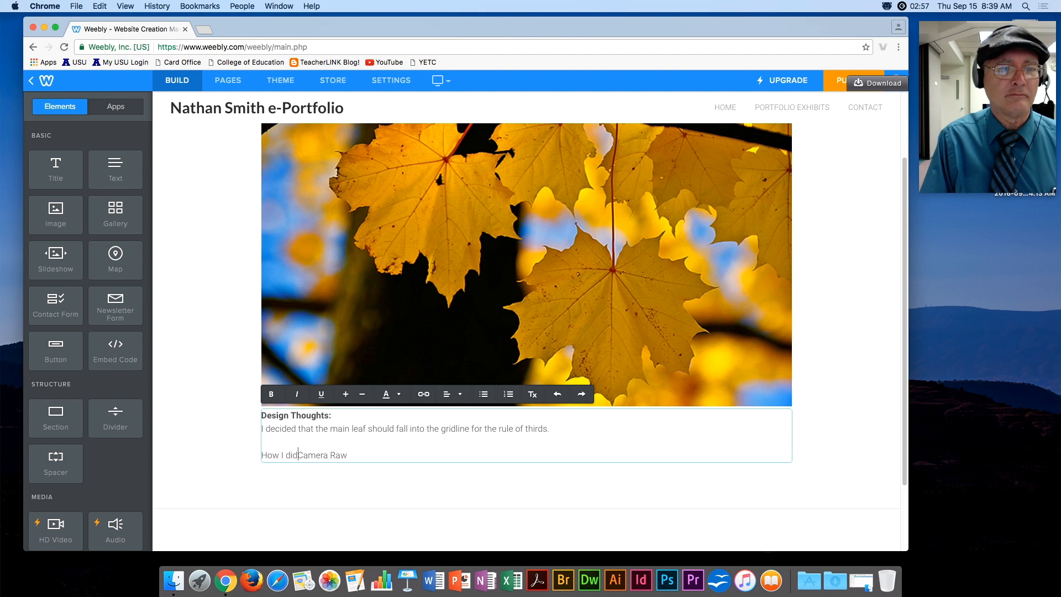
text(is in)
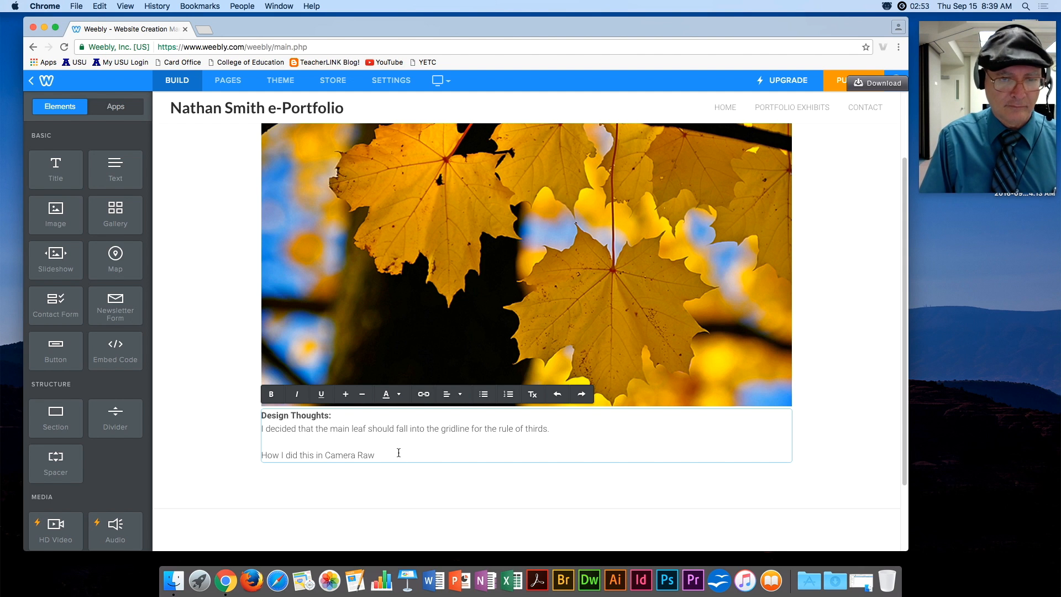
drag(377, 453, 255, 454)
key(super+b)
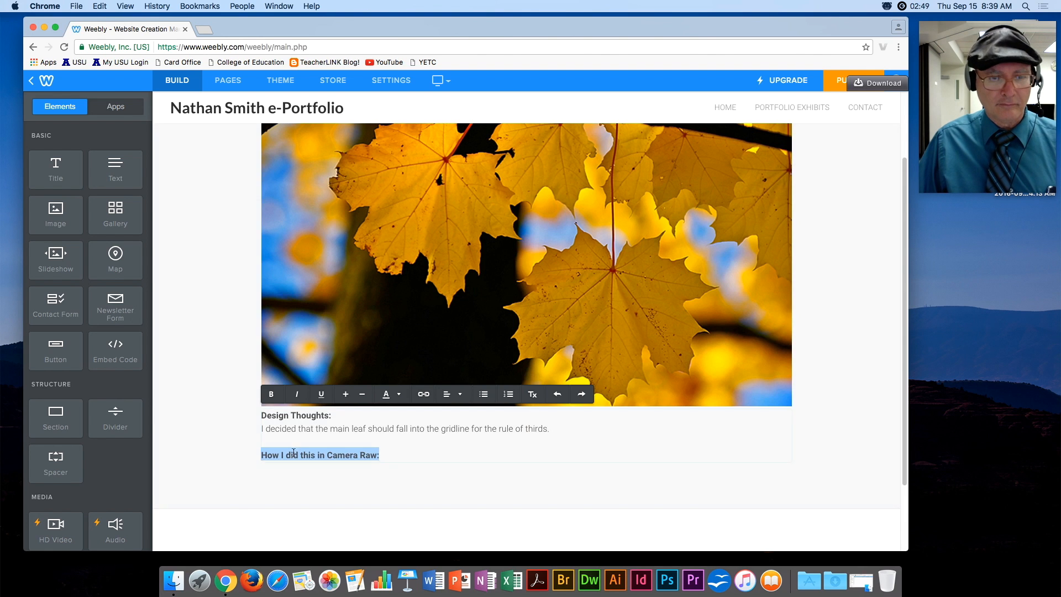
click(393, 455)
key(Return)
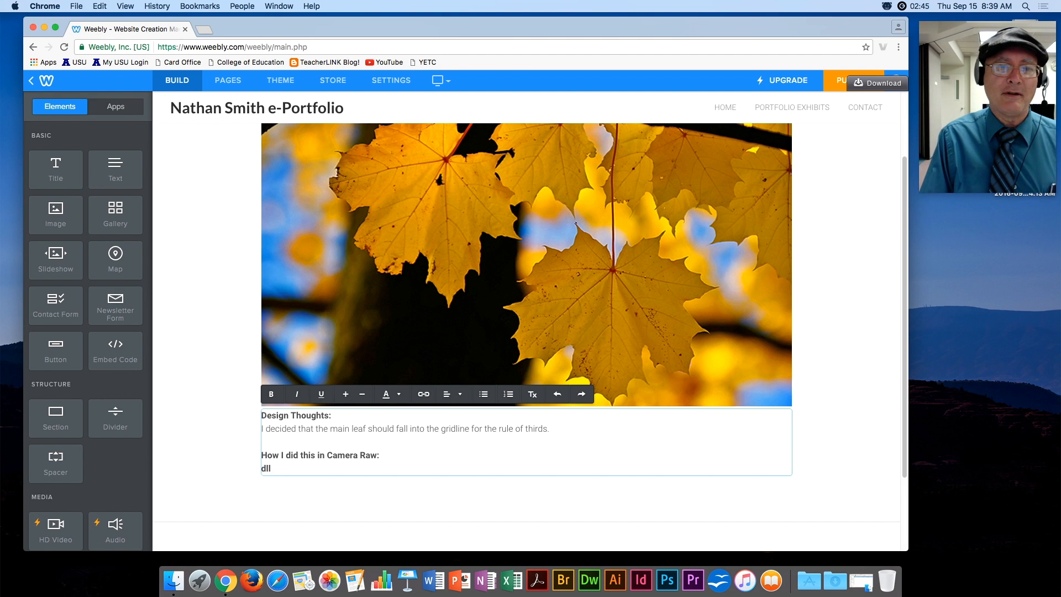
Add non-bold placeholder text under the heading, then go to the Contact page.
drag(287, 469, 249, 468)
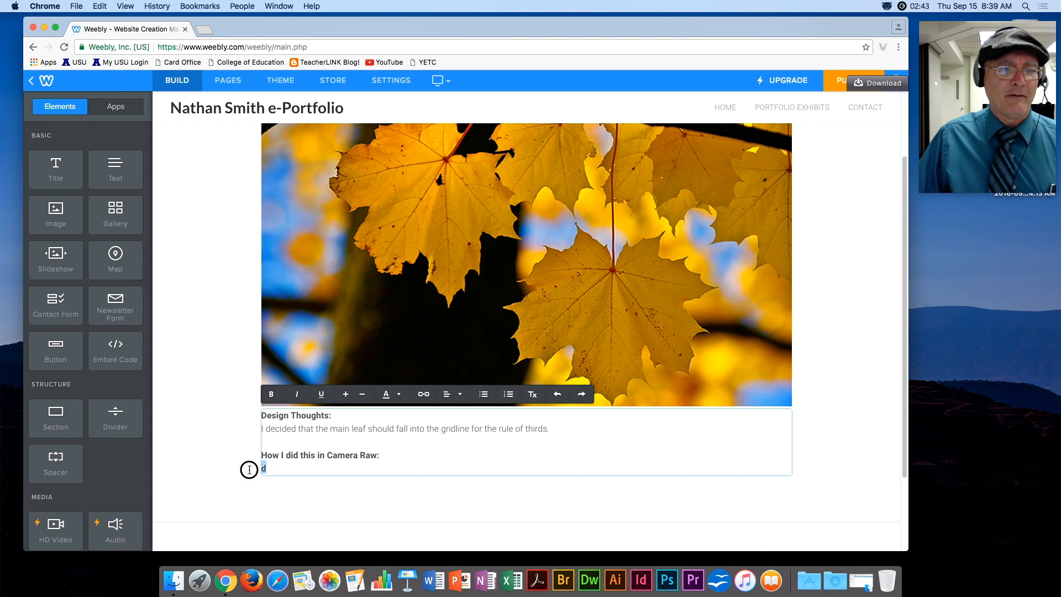
click(533, 396)
click(284, 470)
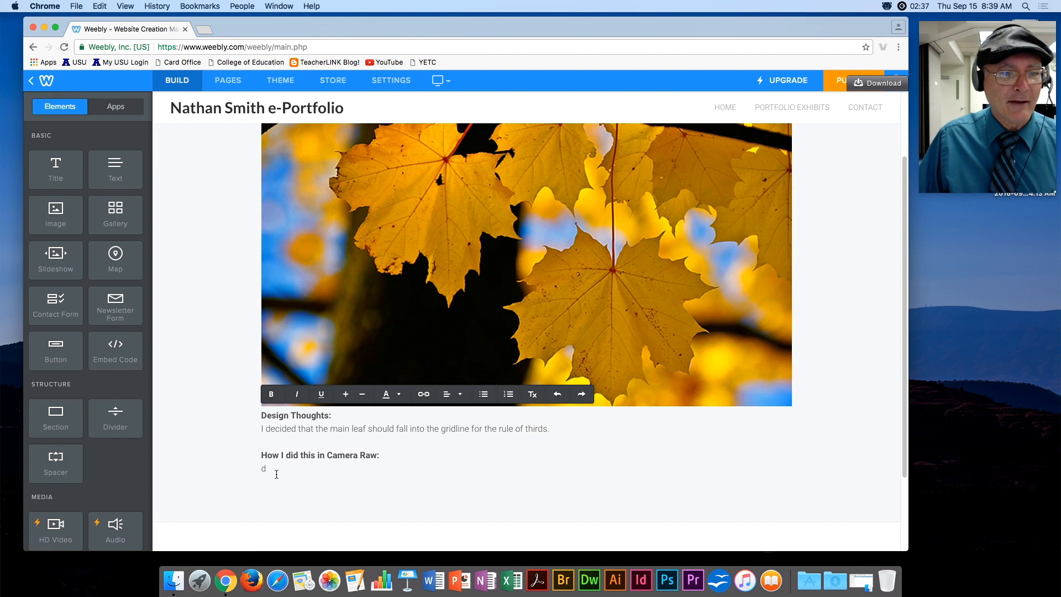
text(ldkjflk)
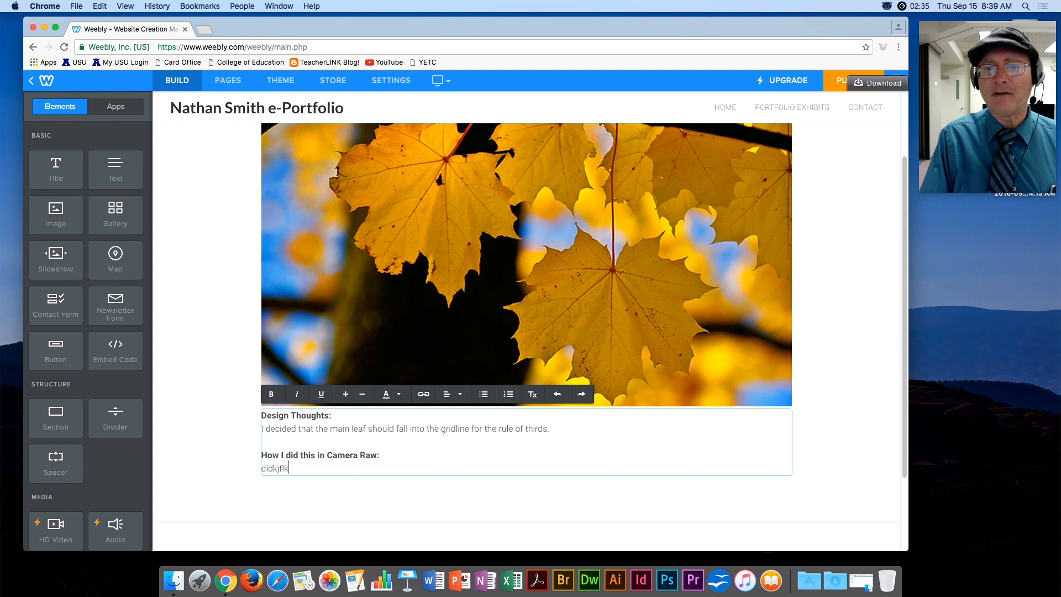
text( sklfdjls flkdjf lsjfldj)
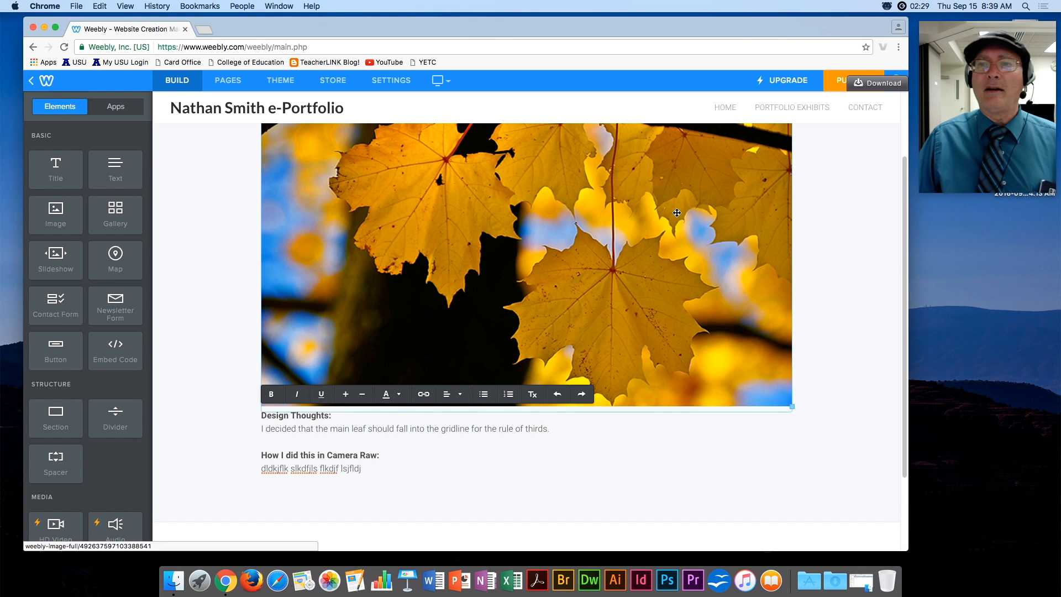
click(861, 108)
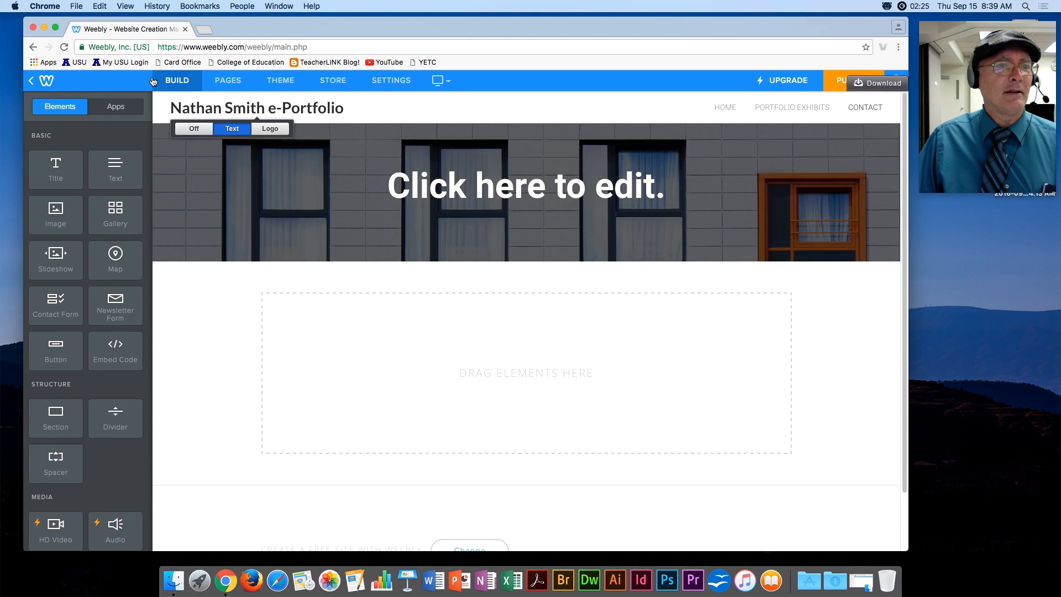
Set the Contact page's Header Type to No Header and return to the Build elements list.
click(228, 80)
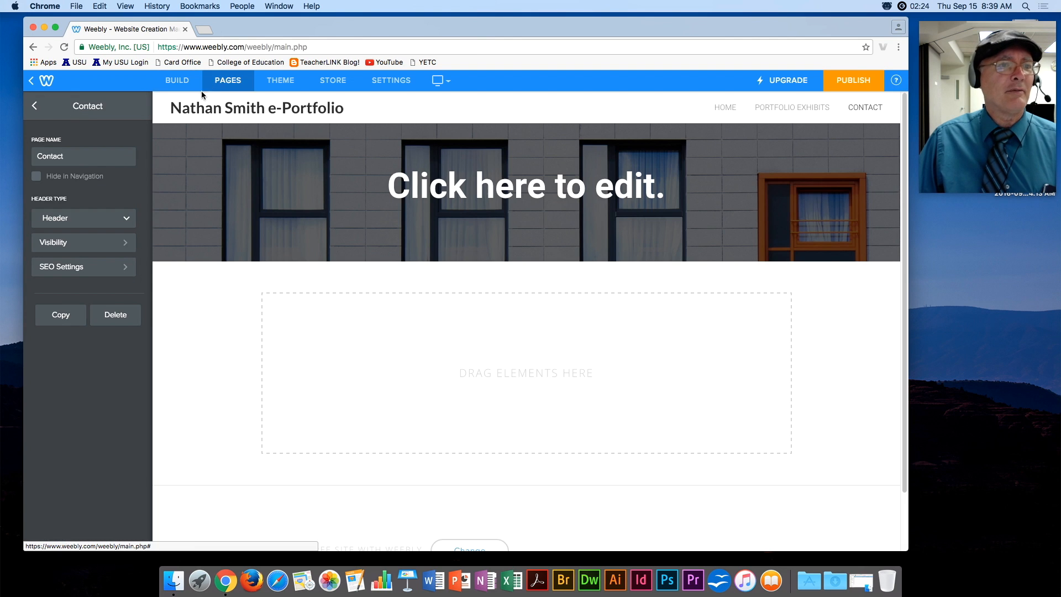
click(80, 219)
click(74, 262)
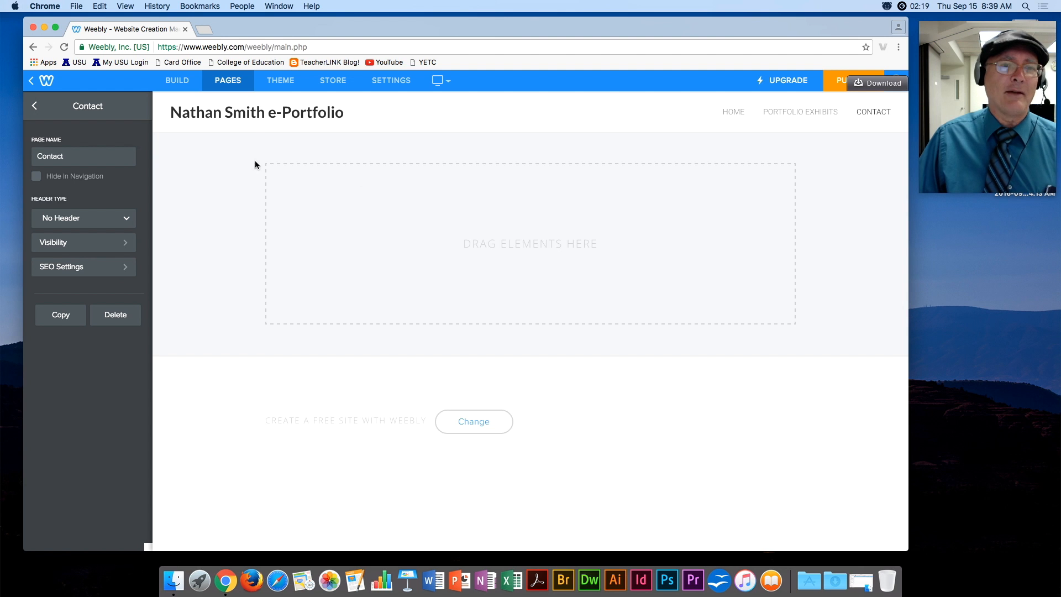
click(177, 80)
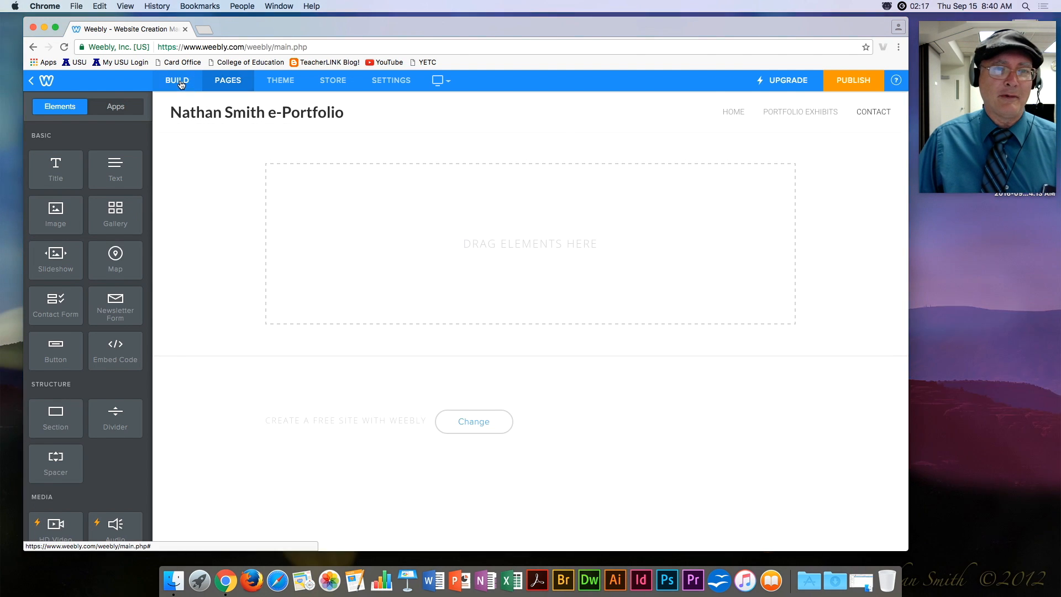
scroll(108, 395, down, 5)
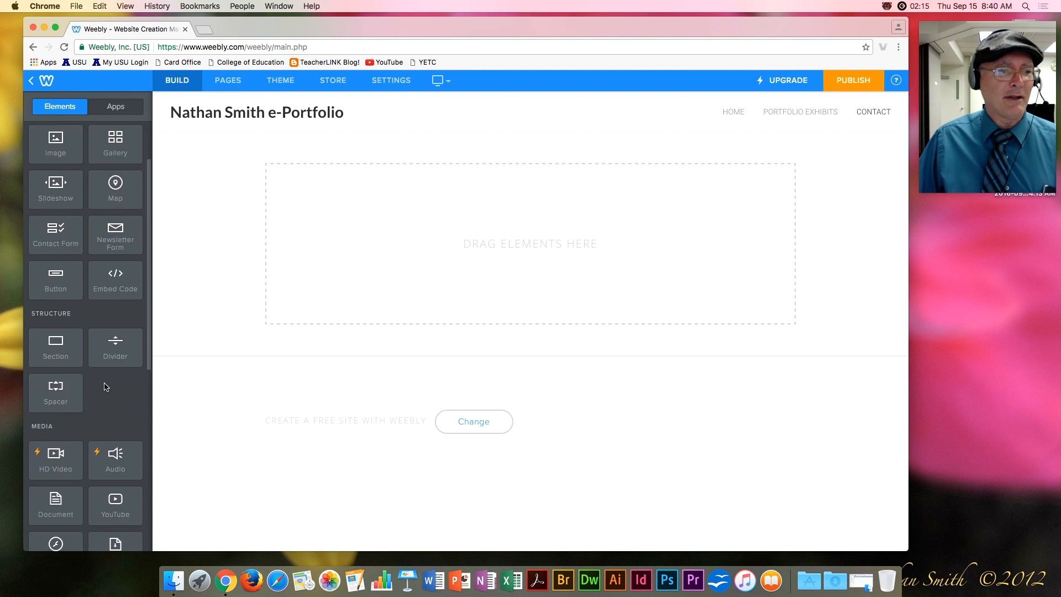
scroll(124, 387, down, 1)
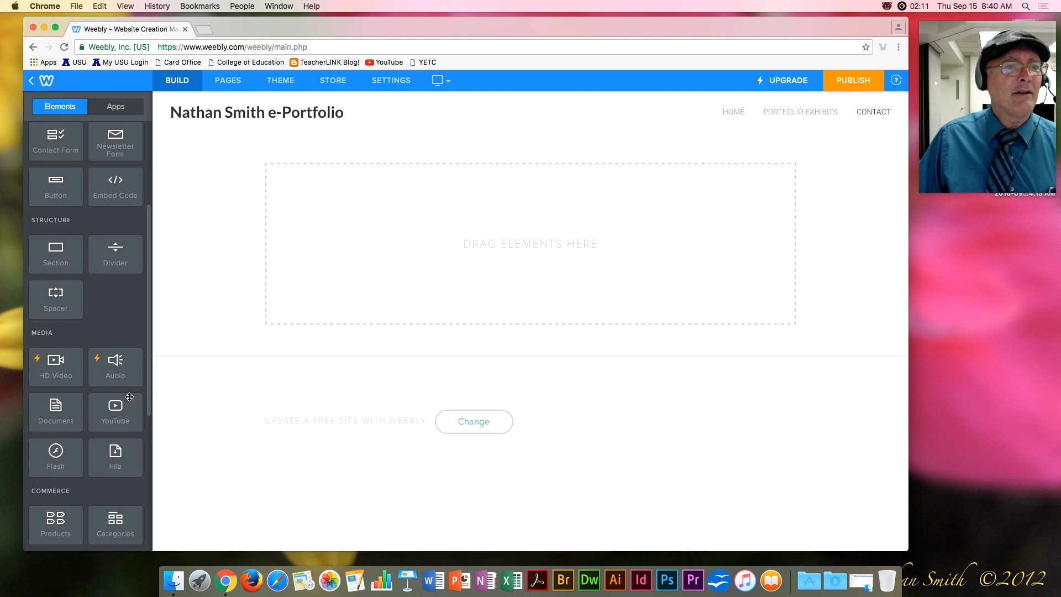
scroll(130, 397, up, 2)
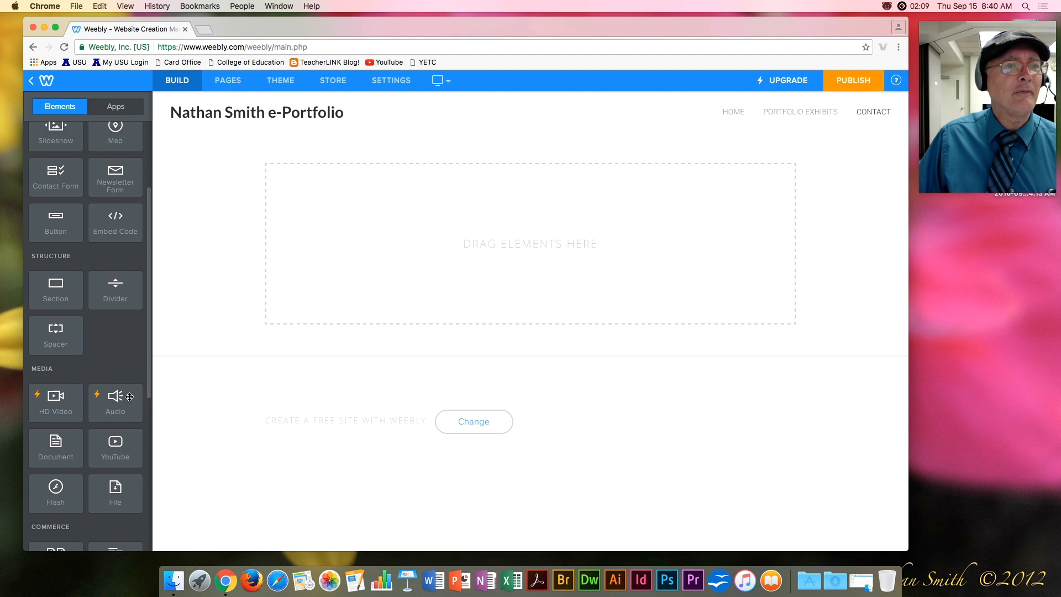
Add a contact form to the Contact page titled 'Please Contact Me!'.
drag(71, 200, 545, 281)
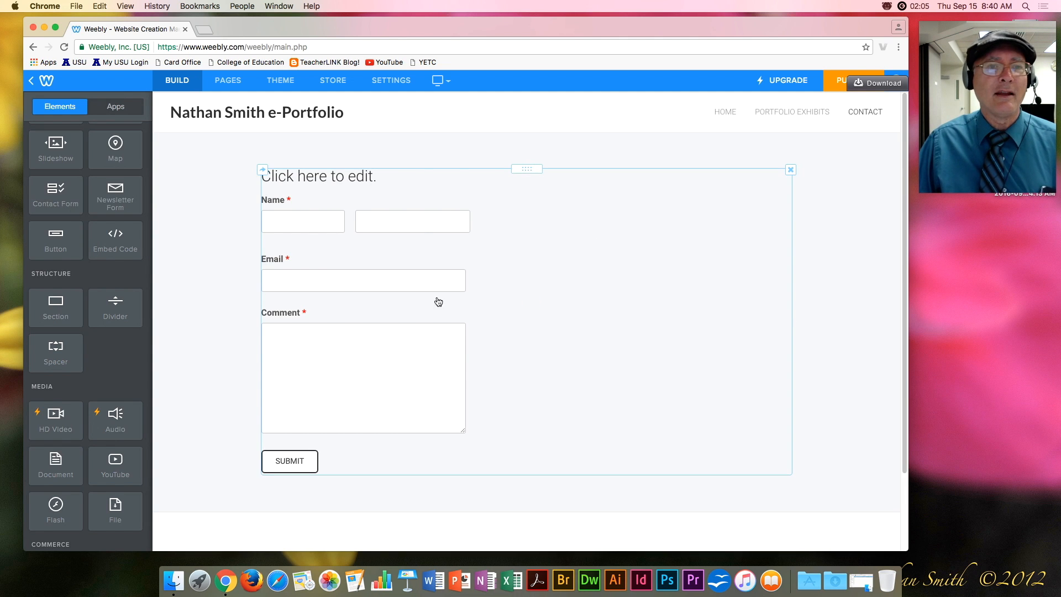
click(327, 183)
click(335, 179)
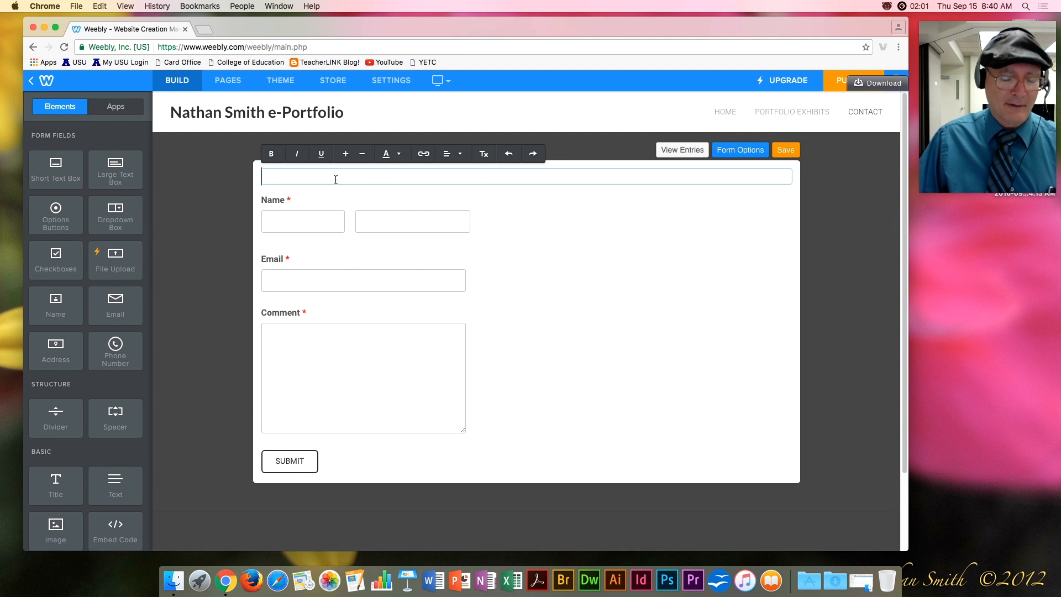
text(Please )
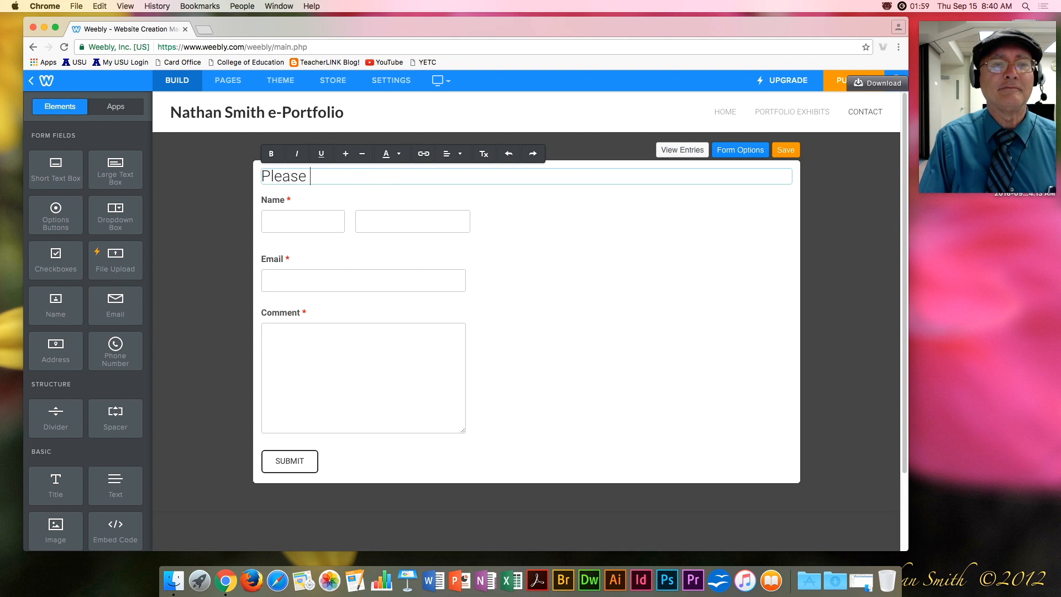
text(Contact me)
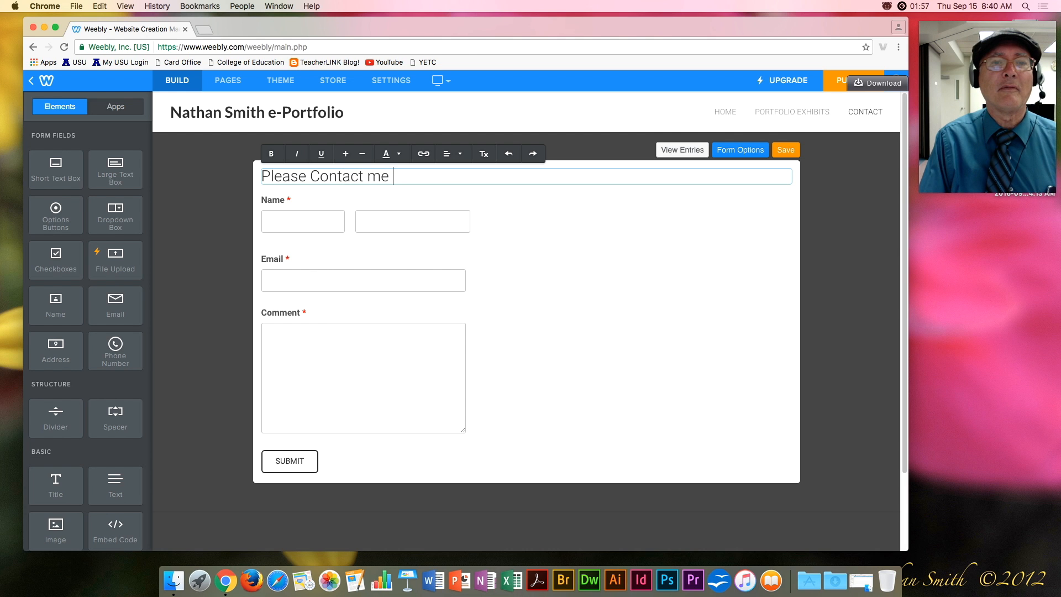
key(BackSpace)
key(BackSpace)
text(Me!)
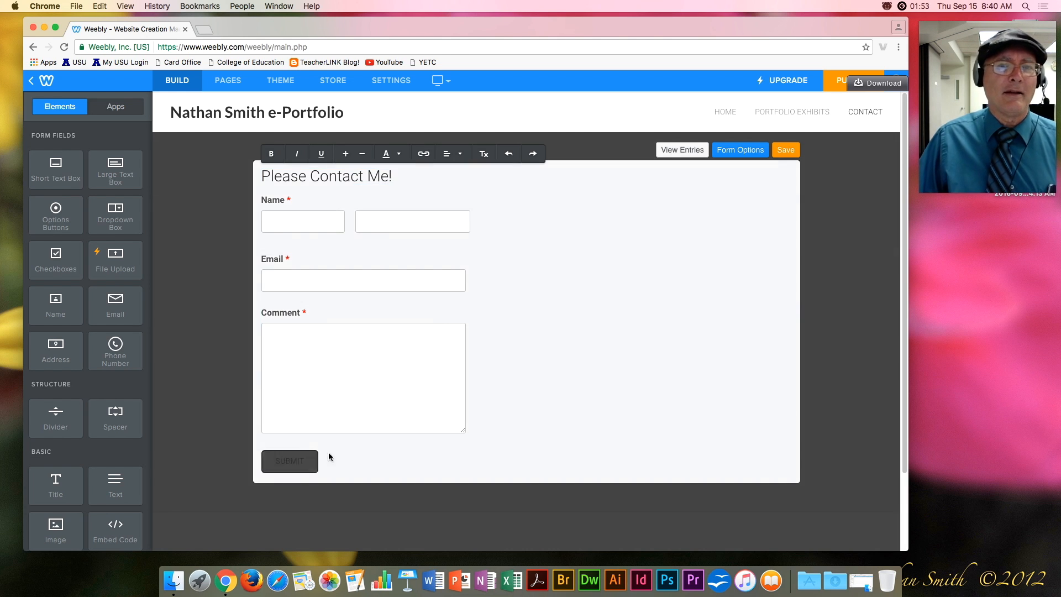
Review the form options, save the form, and start publishing the site.
click(733, 150)
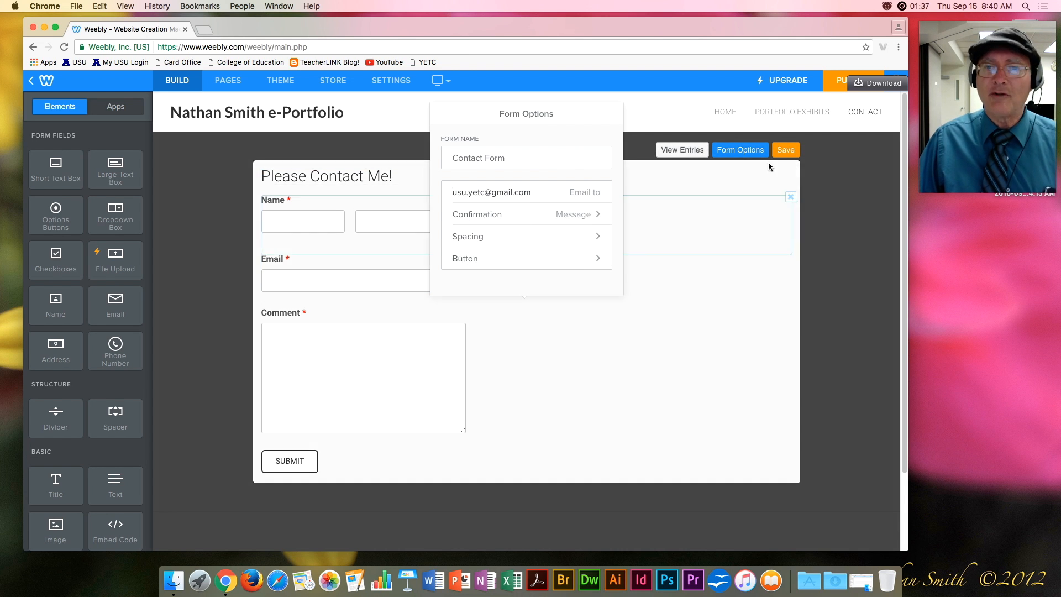
click(784, 151)
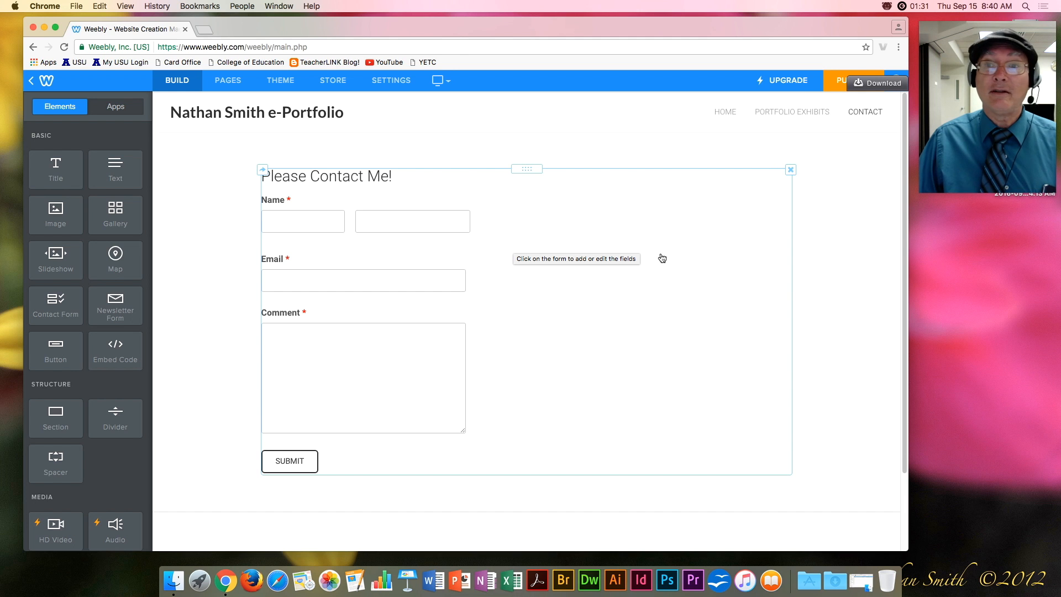
click(841, 85)
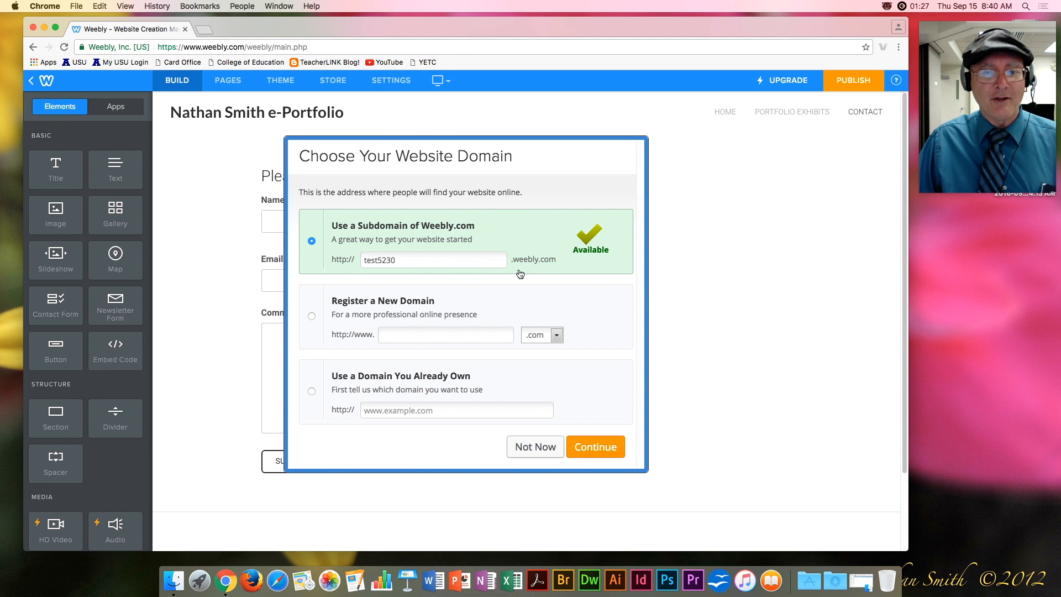
Accept the free test5230.weebly.com address and pass the car-image reCAPTCHA check.
click(593, 451)
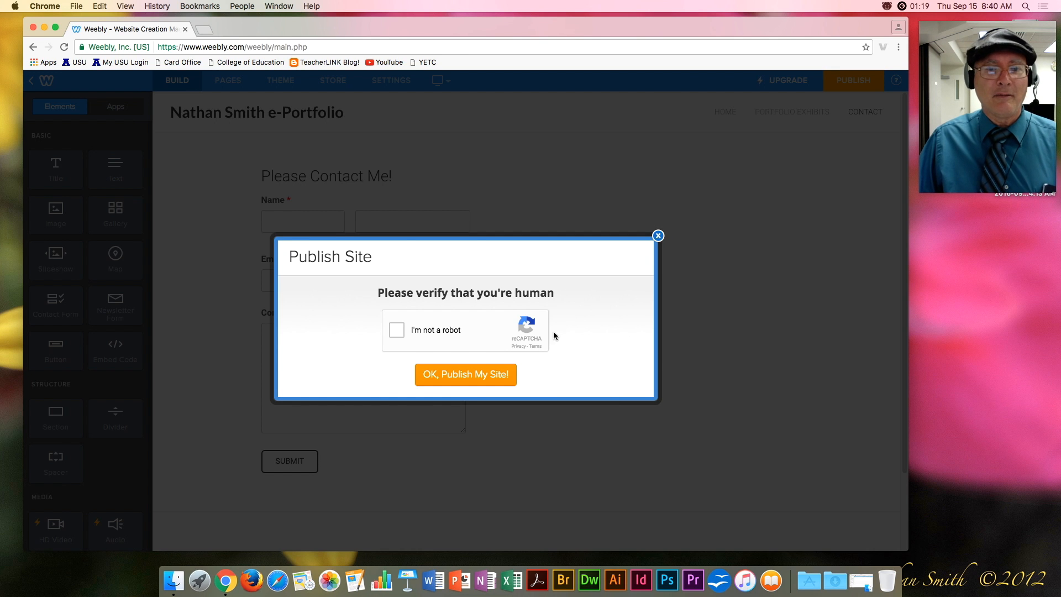
click(470, 375)
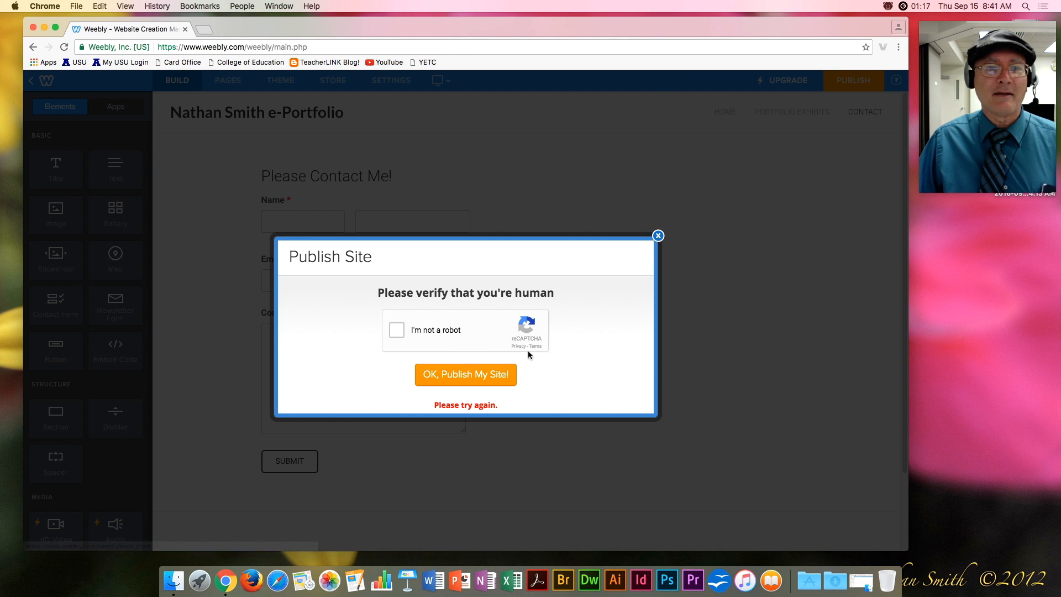
click(398, 332)
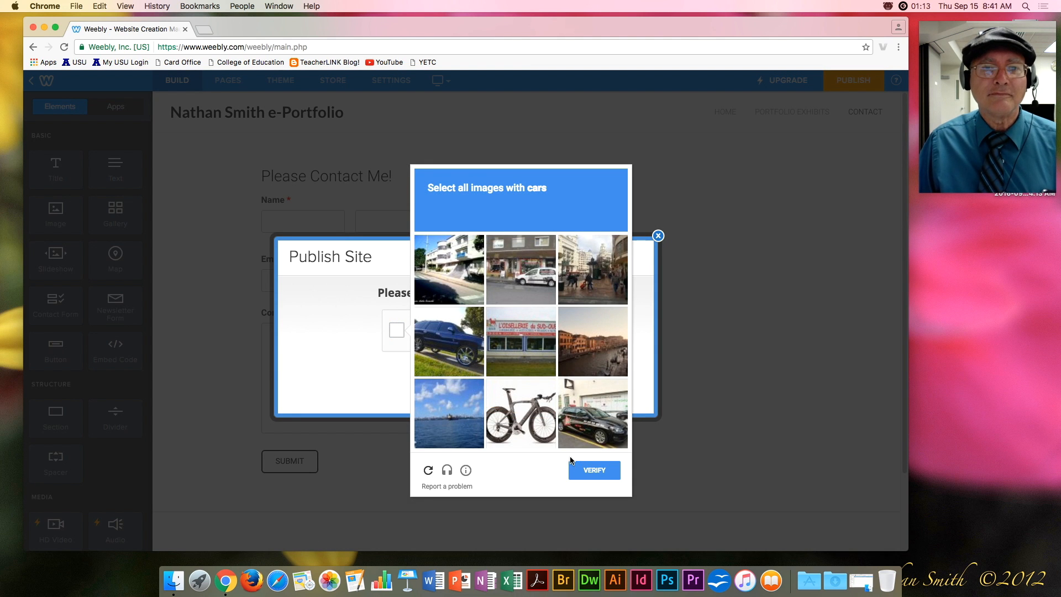
click(445, 336)
click(525, 266)
click(594, 434)
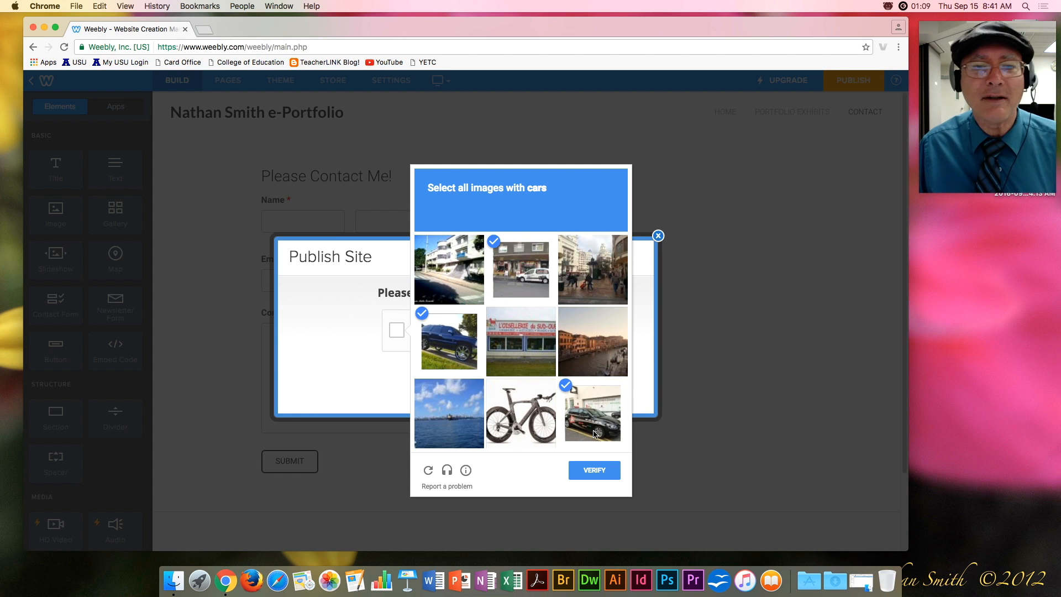
click(593, 470)
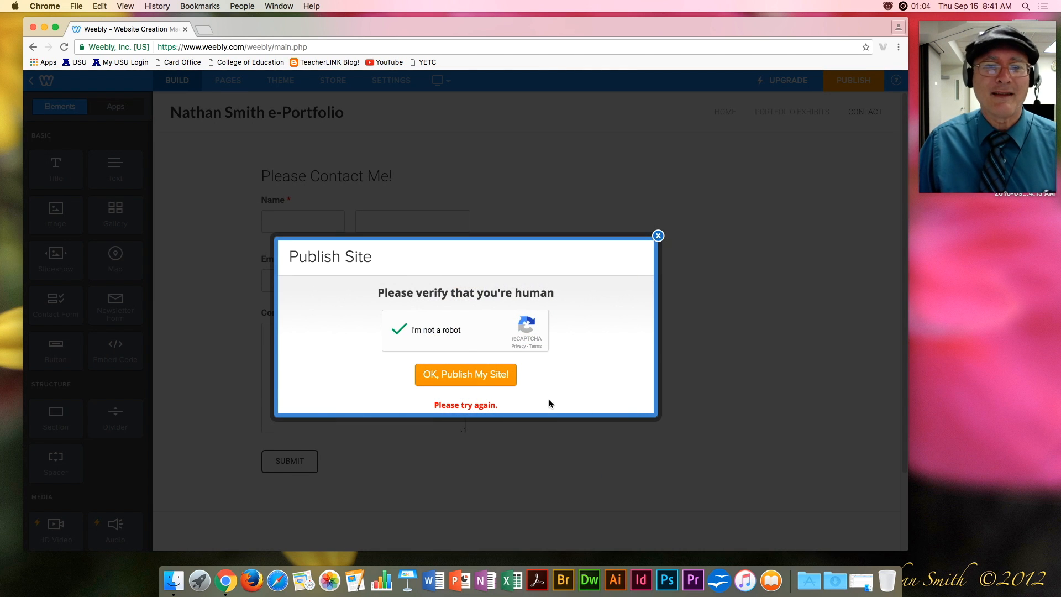
Publish the site, dismiss the published notice, and open a new Chrome tab.
click(479, 379)
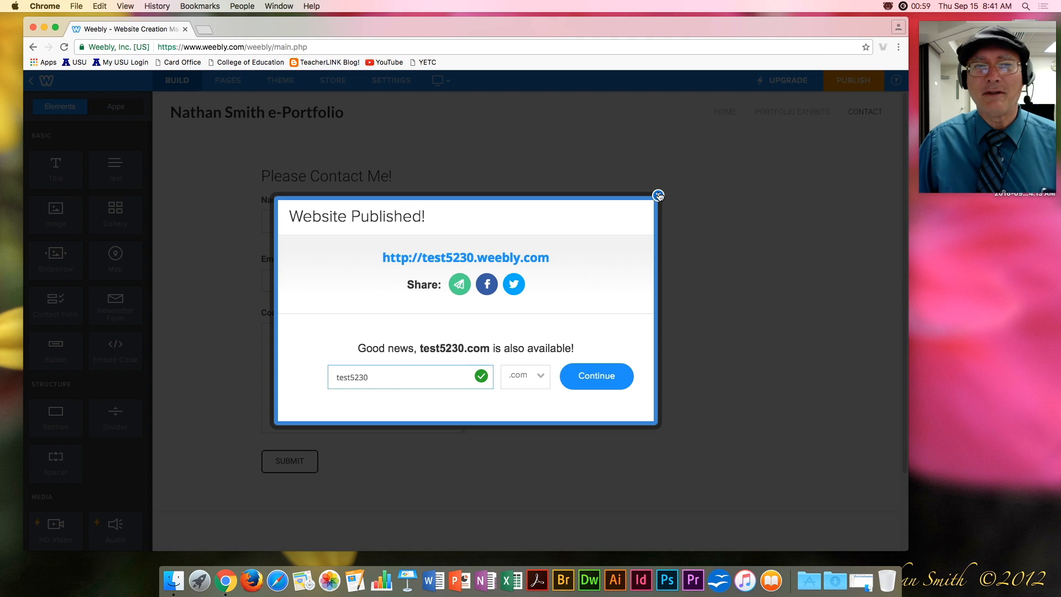
click(659, 195)
click(205, 30)
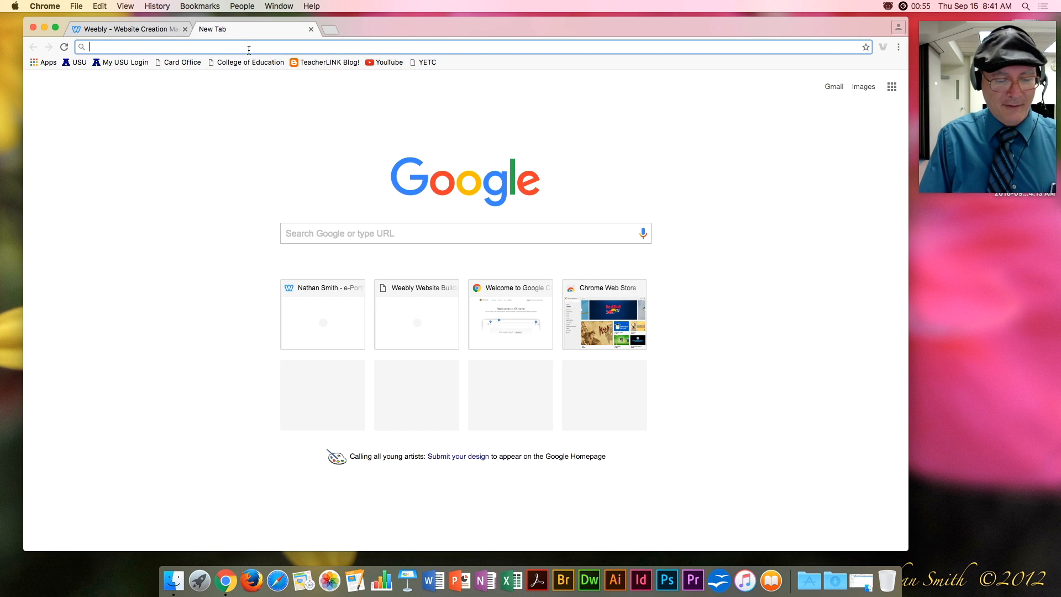
Load test5230.weebly.com and browse the Portfolio Exhibits and Exhibit 1 pages.
text(test)
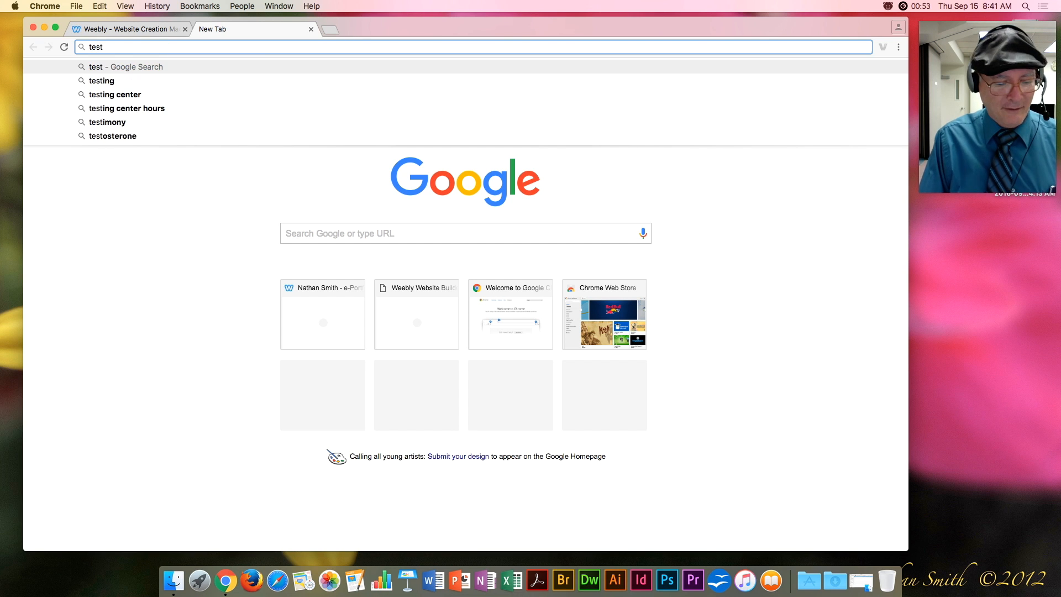
text(5230.)
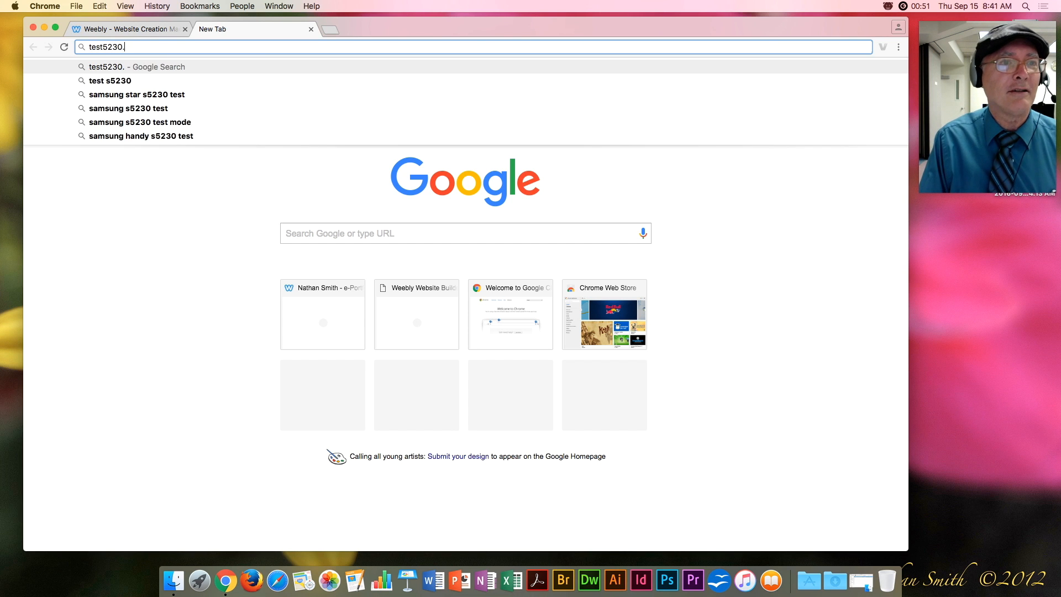
text(weebly.com)
key(Return)
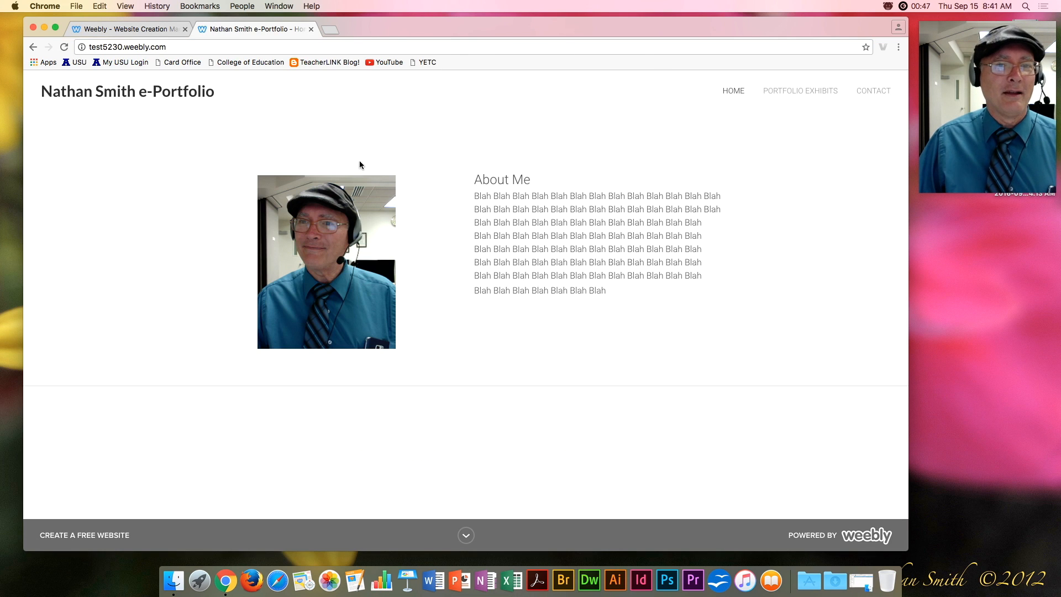
click(784, 97)
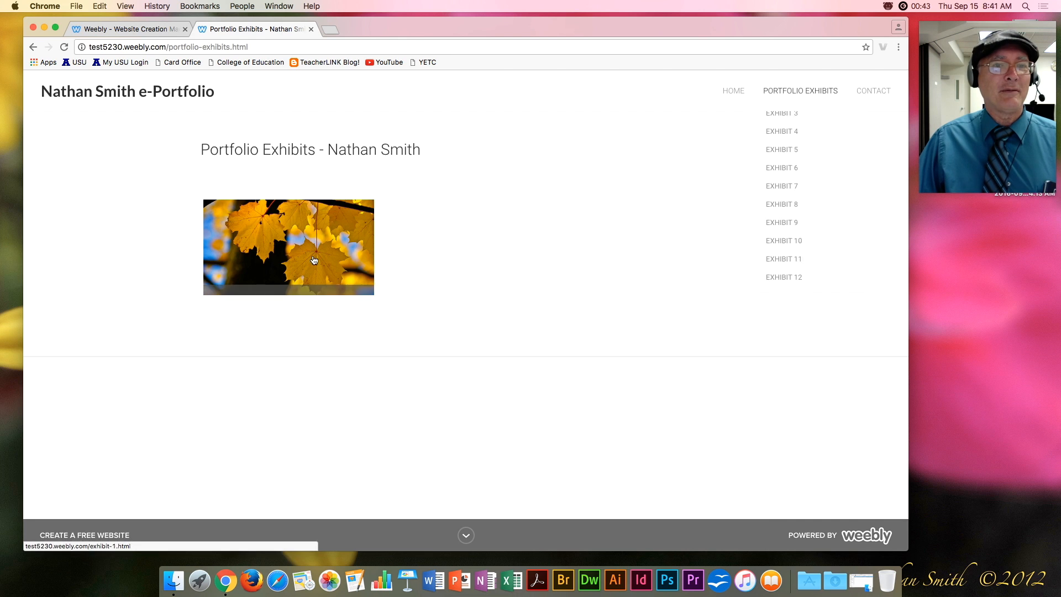
click(313, 260)
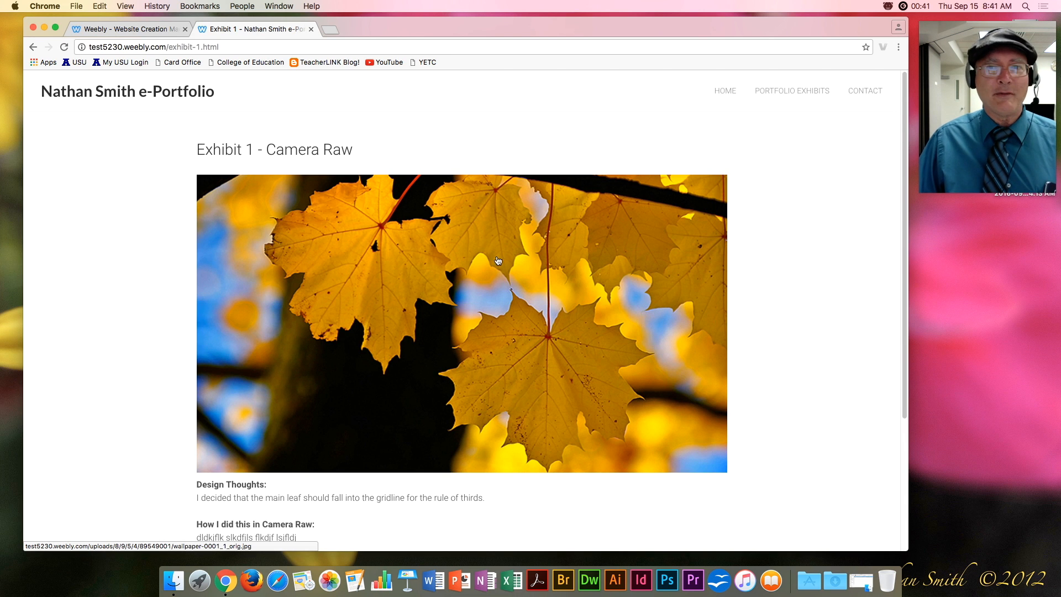
View the live Contact page, close the tab, and open Weebly's general site settings.
click(868, 92)
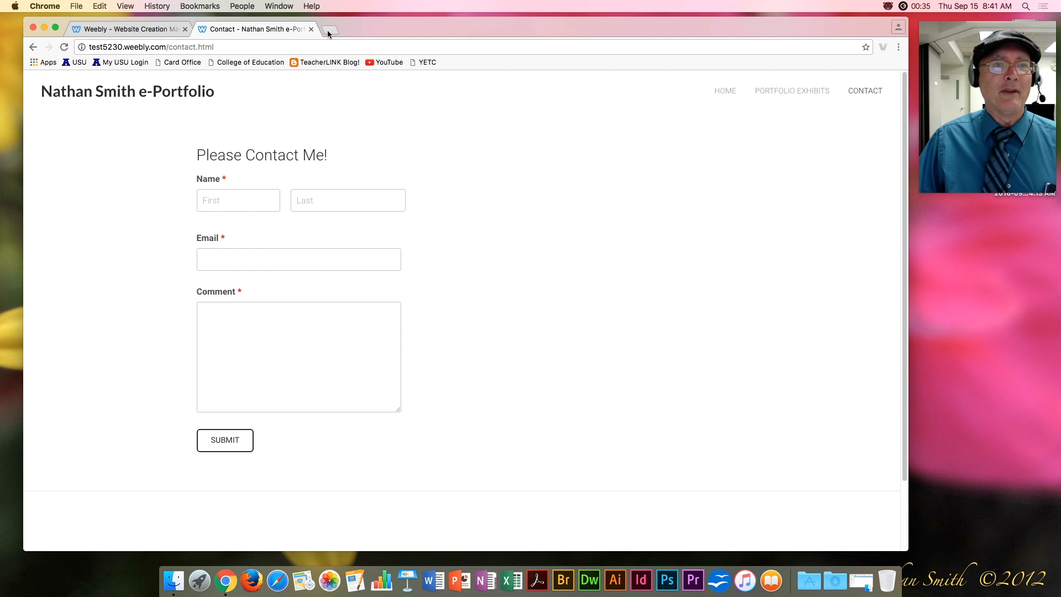
click(311, 29)
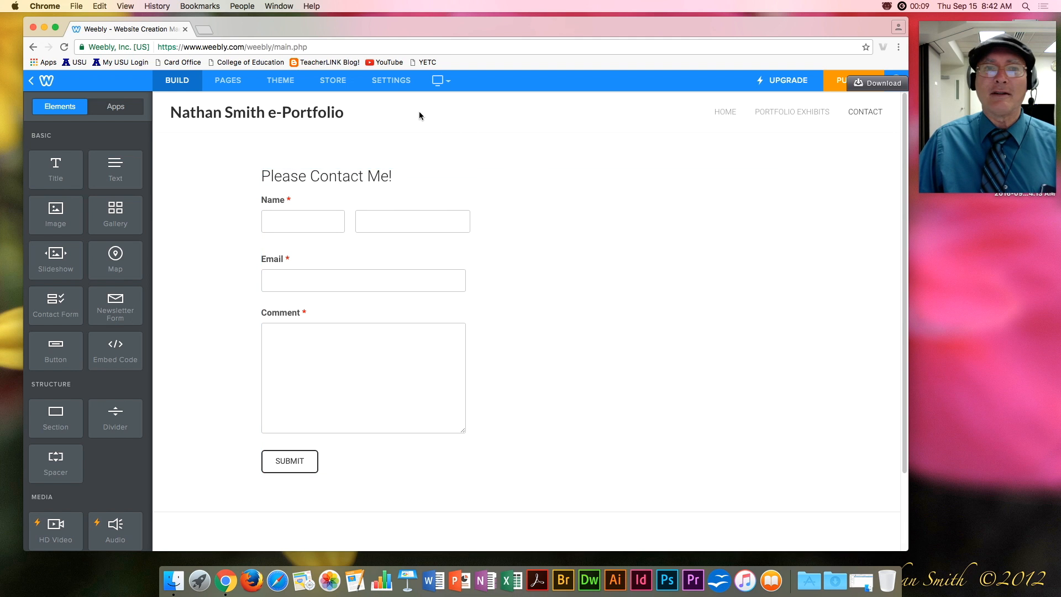
click(393, 80)
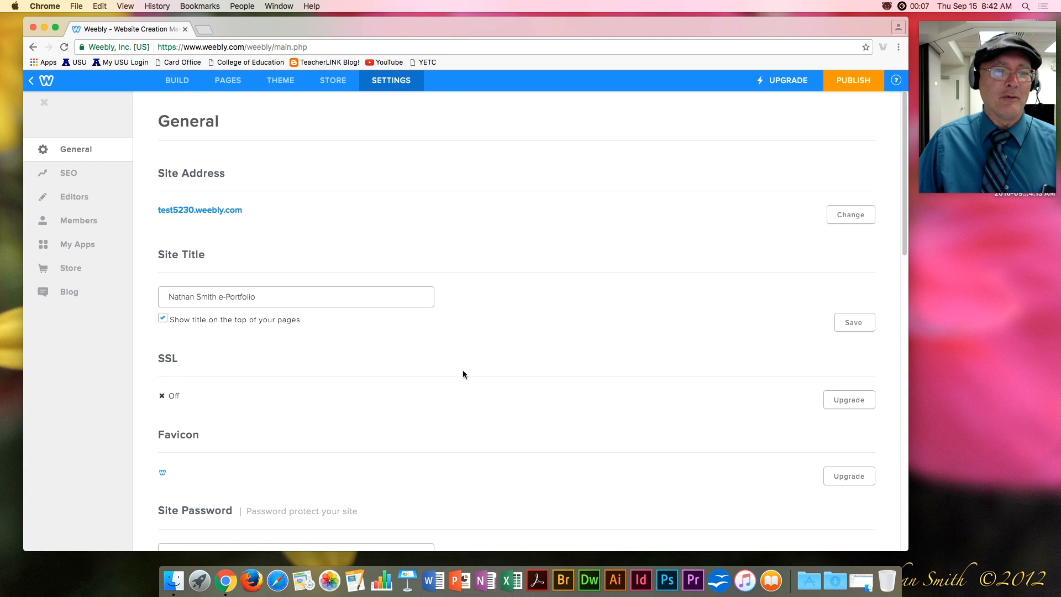